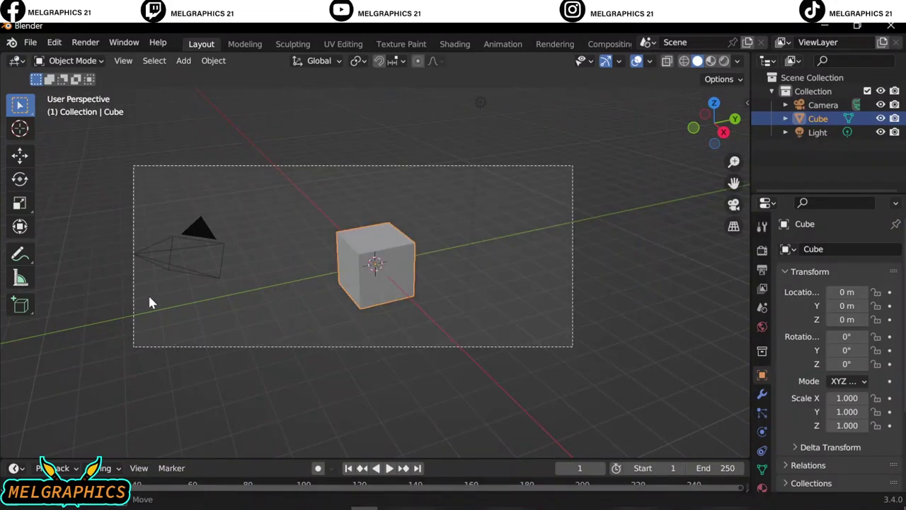
- Delete the default cube, camera and light, and add a UV sphere for the head
key("Delete")
key("KP_1")
key("shift+a")
key("shift+a")
left_click(455, 269)
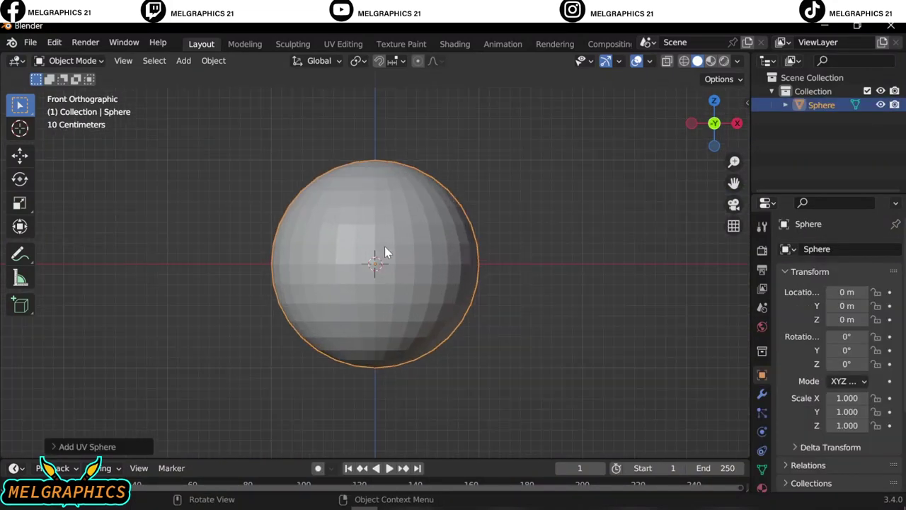
middle_click_drag(507, 195, 533, 264, "shift")
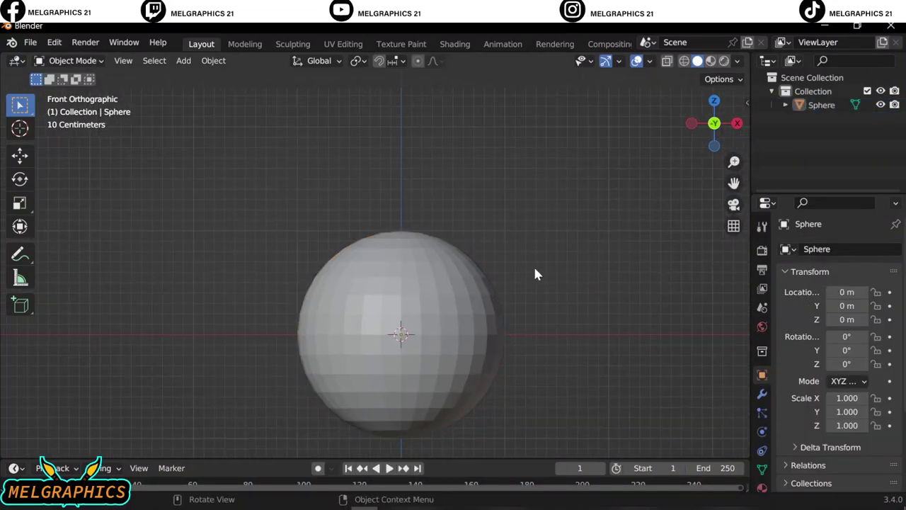
- Add a second UV sphere scaled to 0.376 and place it at the head's upper right
key("shift+a")
left_click(605, 275)
key("s")
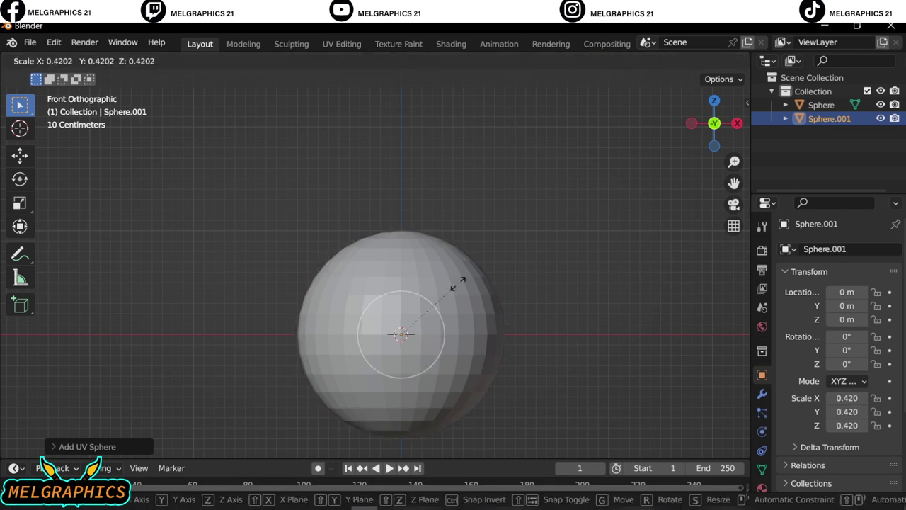
left_click(446, 308)
key("g")
left_click(489, 248)
middle_click_drag(488, 251, 361, 327)
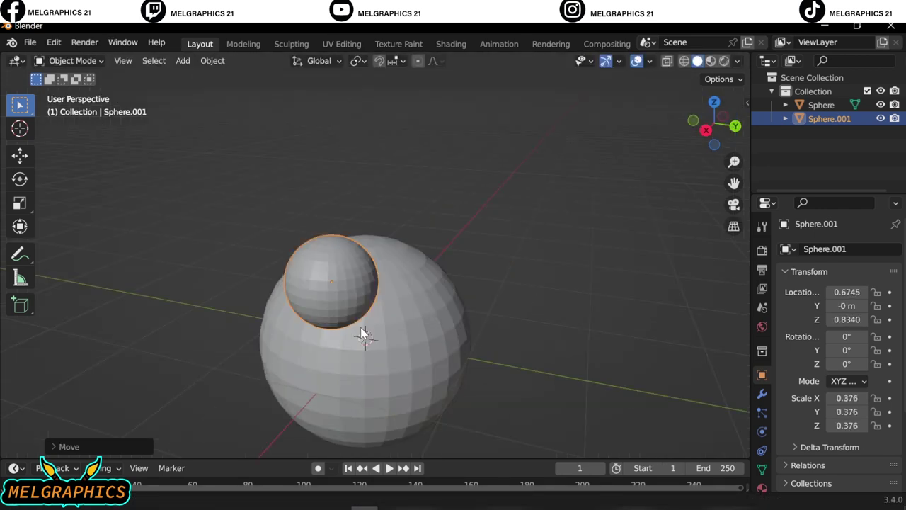
key("KP_1")
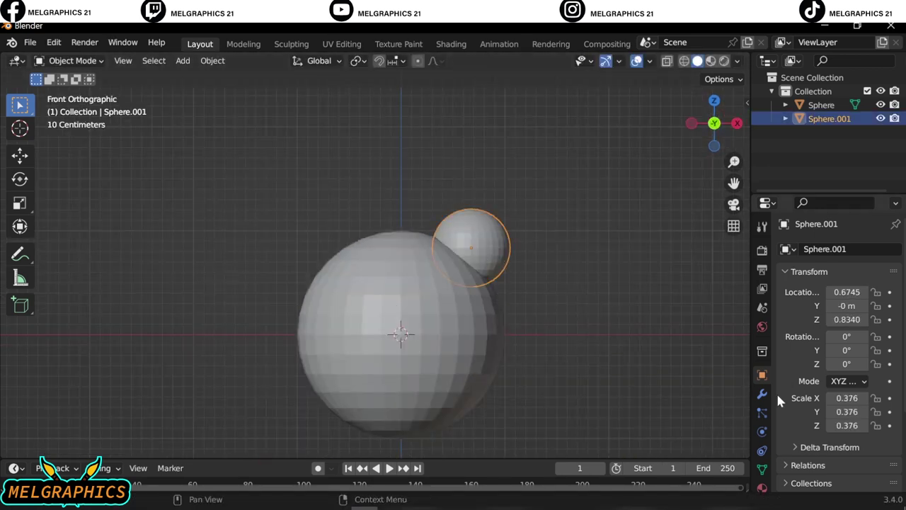
- Mirror the ear with a Mirror modifier using the head as mirror object, apply it, and recentre the origin
left_click(762, 394)
left_click(806, 248)
left_click(609, 408)
left_click(870, 342)
left_click(463, 295)
key("ctrl+a")
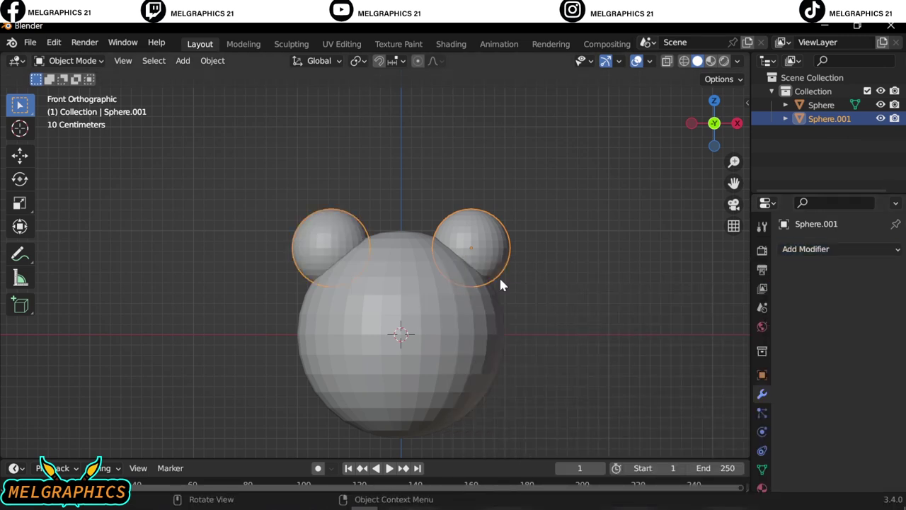
right_click(499, 285)
left_click(544, 282)
left_click(506, 228)
- Undo back to the unapplied mirror, enlarge and reposition the ear, then apply the mirrored ears again
left_click(476, 246)
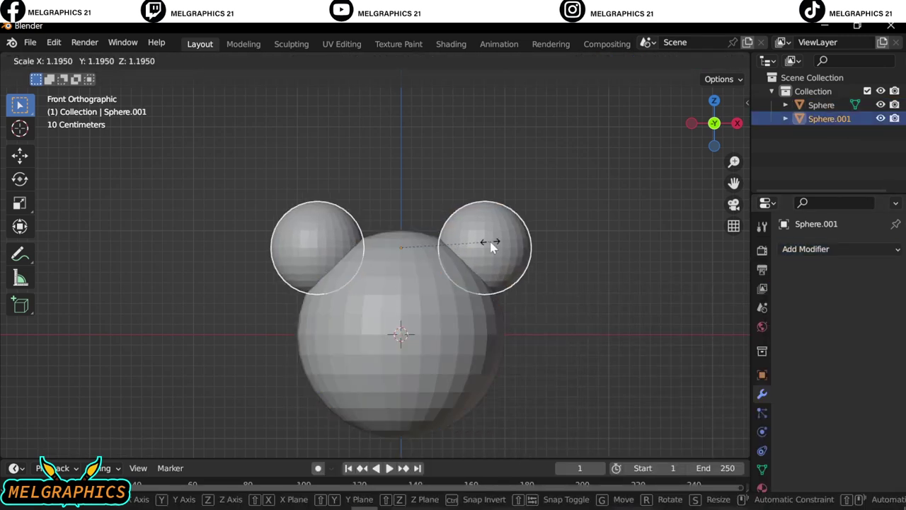
left_click(660, 318)
key("ctrl+z")
key("ctrl+z")
key("s")
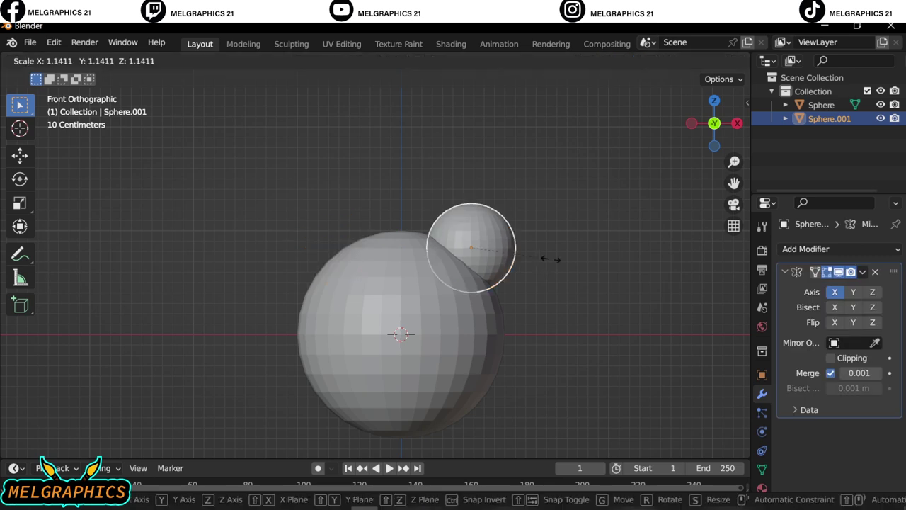
left_click(469, 254)
key("g")
left_click(473, 235)
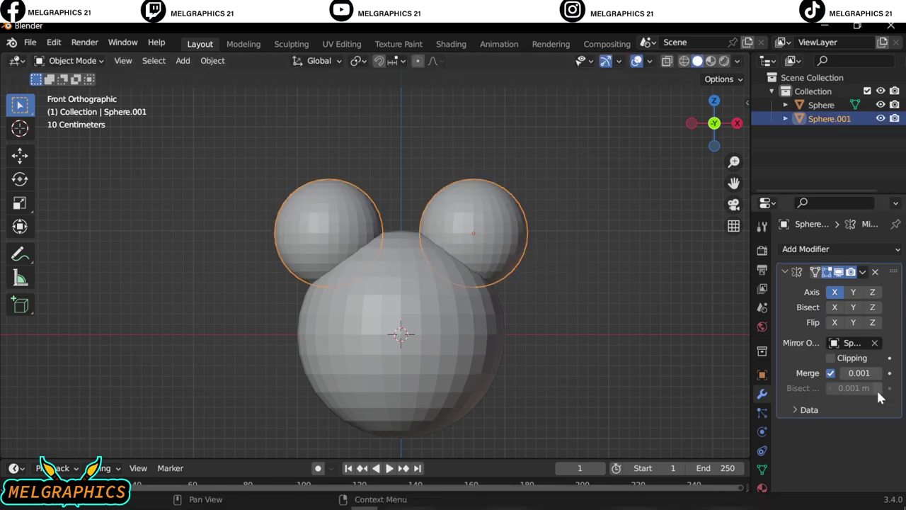
key("ctrl+a")
right_click(462, 266)
left_click(616, 284)
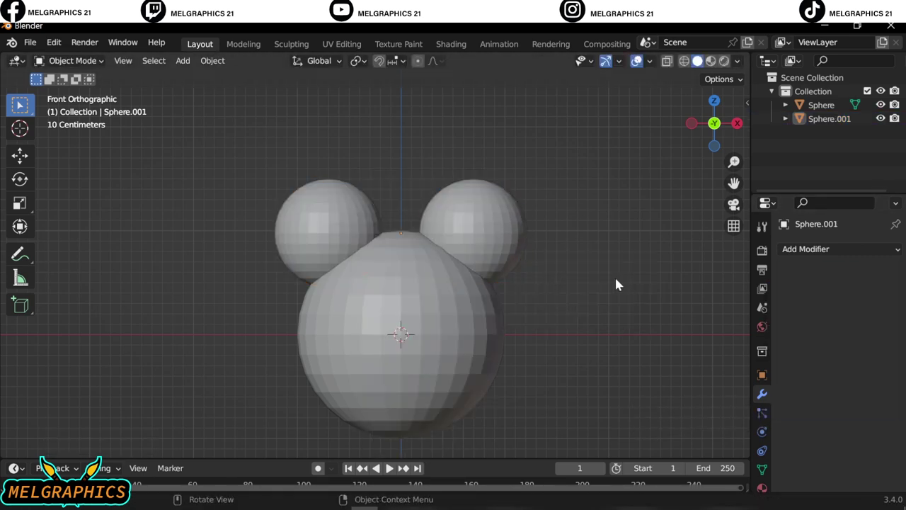
left_click(71, 60)
left_click(322, 216)
- Switch the ears into Sculpt Mode and enlarge the brush to 250 px
left_click(71, 60)
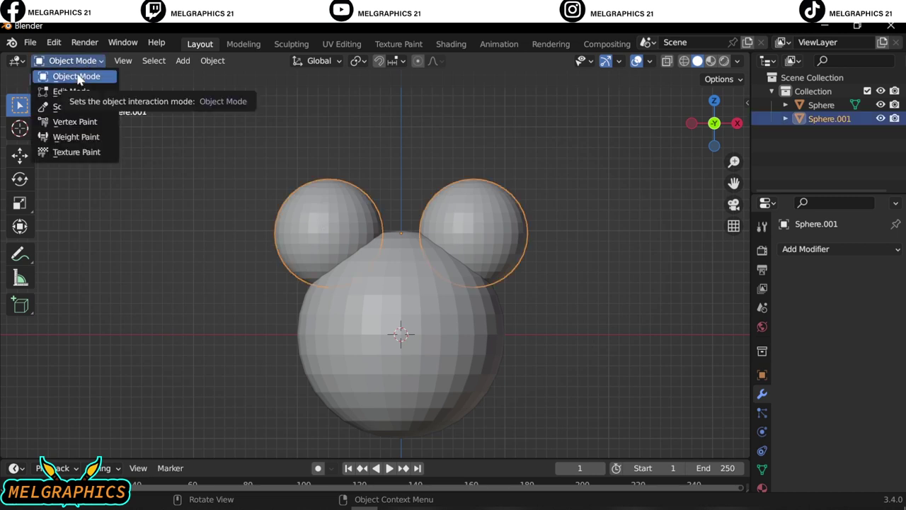
left_click(76, 106)
scroll(371, 312, "up", 4)
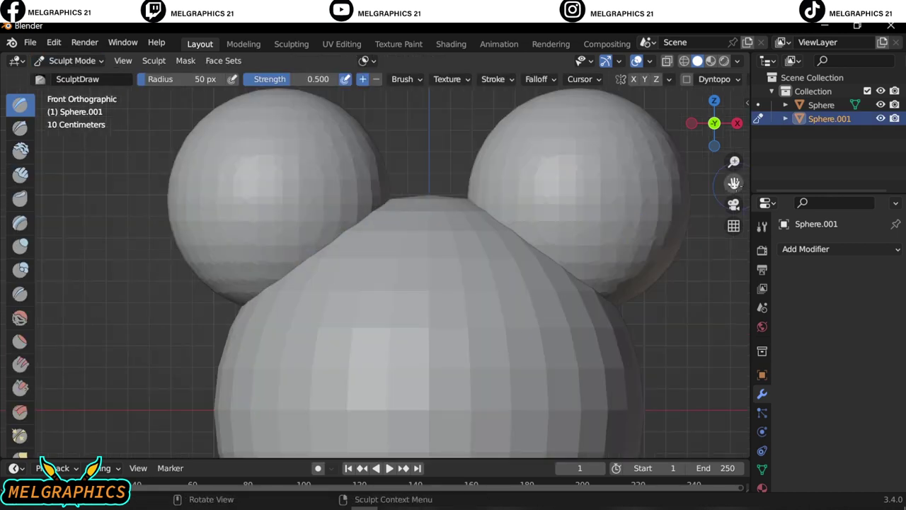
middle_click_drag(460, 403, 291, 295)
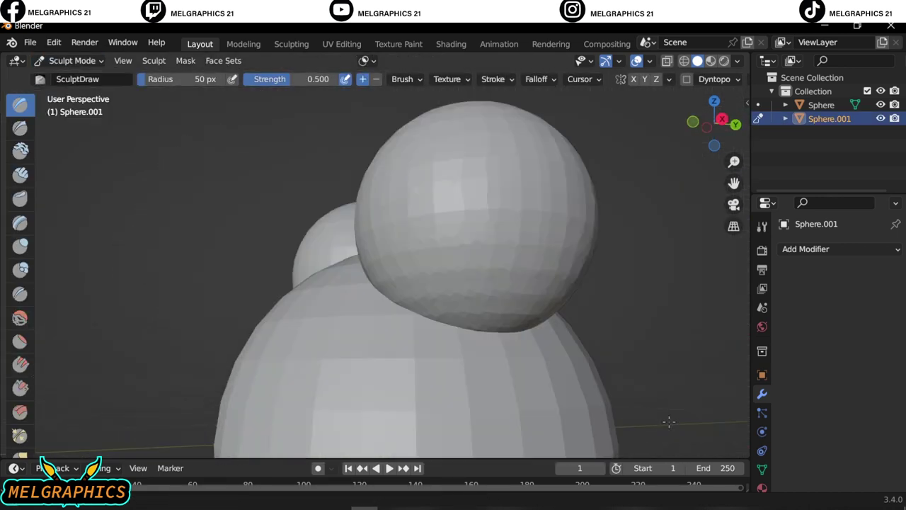
key("KP_1")
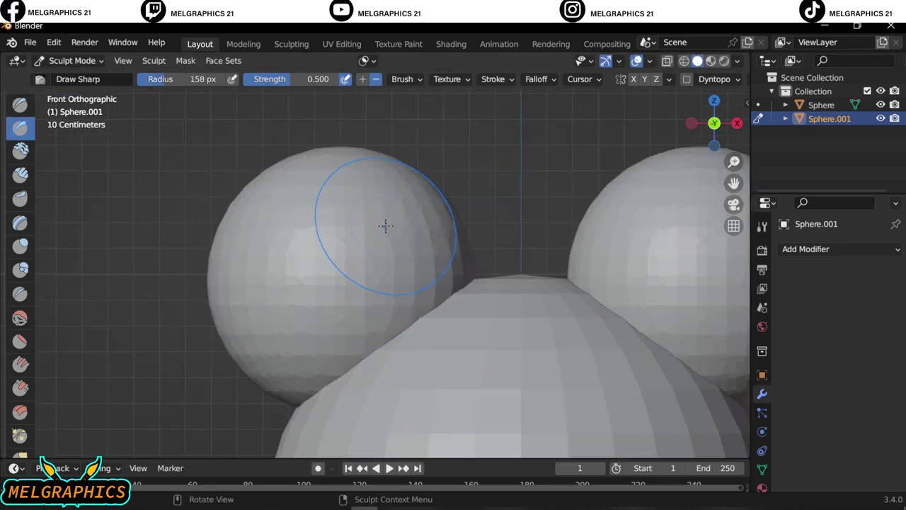
left_click_drag(385, 225, 283, 297)
key("ctrl+z")
left_click_drag(344, 283, 411, 276)
key("ctrl+z")
scroll(380, 290, "down", 2)
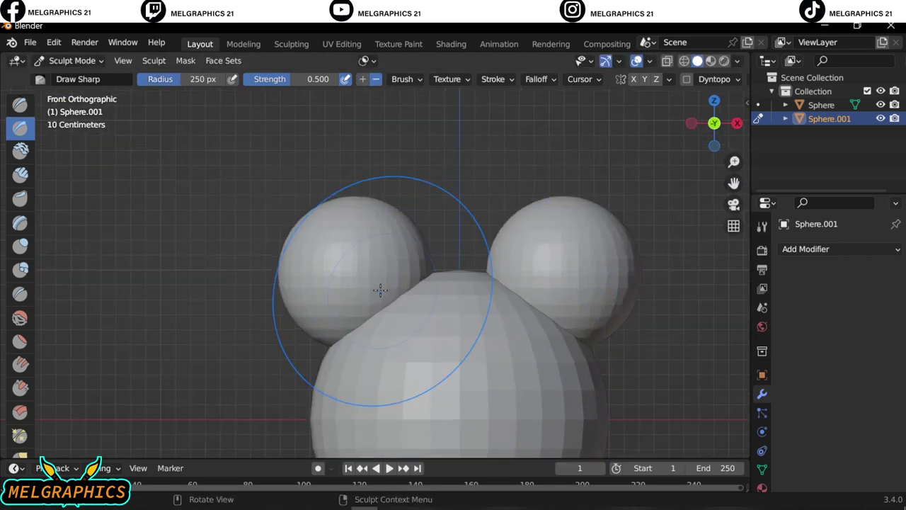
scroll(380, 290, "up", 3)
- Carve into the front of the ears with slightly raised strength to hollow them out
mouse_move(463, 323)
left_mouse_down()
mouse_move(231, 313)
mouse_move(344, 340)
mouse_move(283, 257)
left_mouse_up()
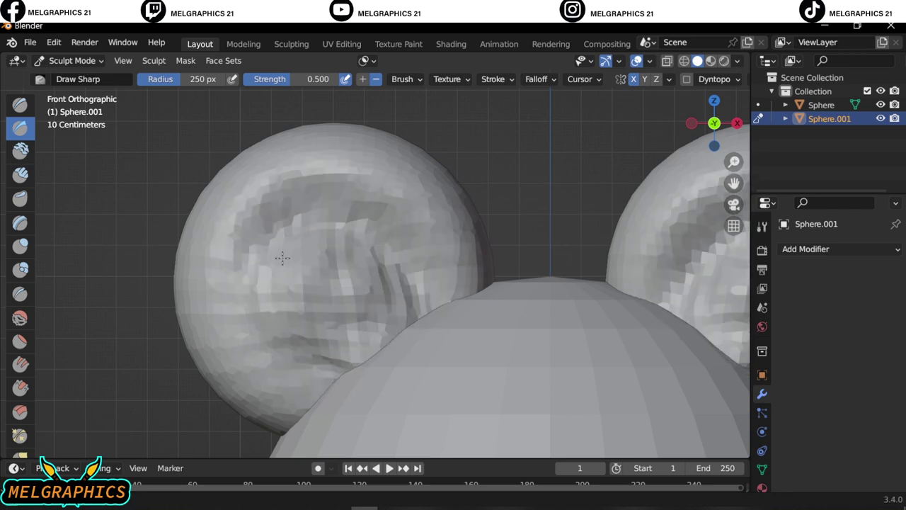
middle_click_drag(282, 258, 455, 328)
scroll(21, 397, "down", 3)
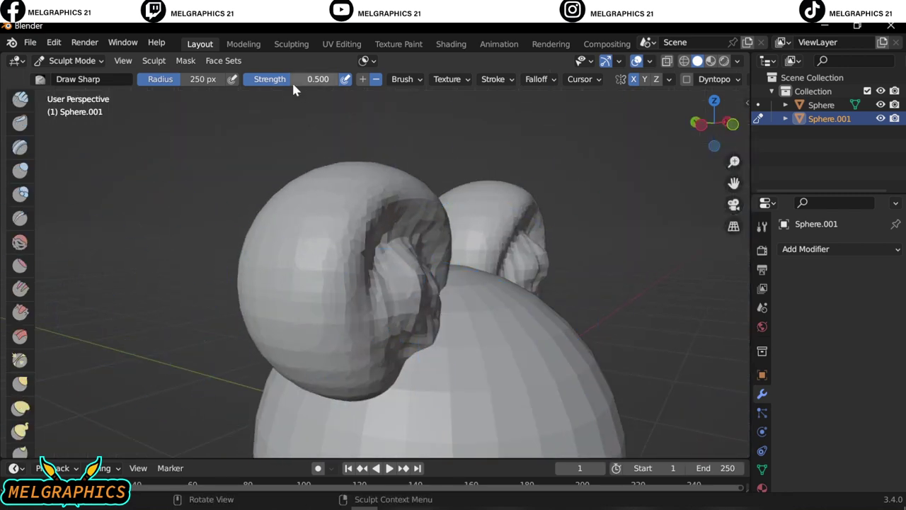
left_click_drag(294, 80, 305, 81)
key("KP_1")
left_click_drag(311, 268, 340, 317)
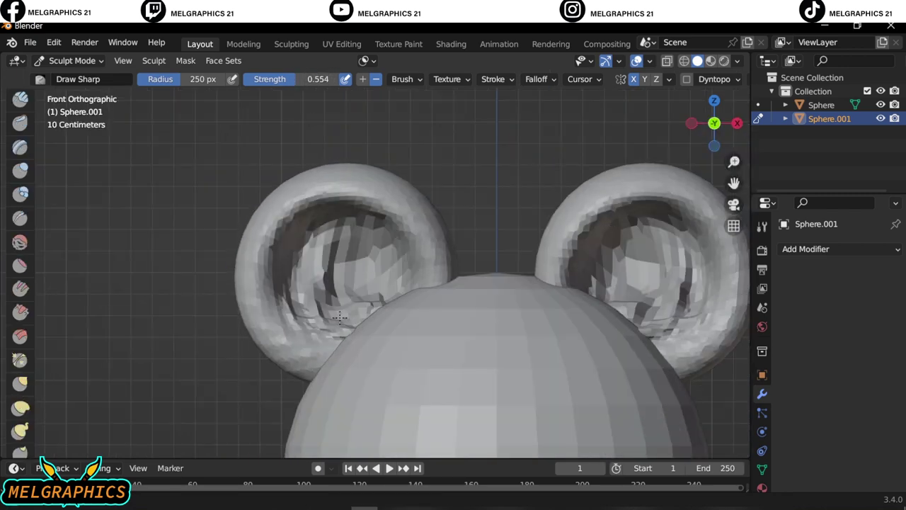
mouse_move(340, 316)
middle_mouse_down()
mouse_move(425, 323)
mouse_move(298, 356)
middle_mouse_up()
key("KP_1")
- Stretch the left ear up and outward with the Grab brush, undo, and reselect Draw Sharp
key("g")
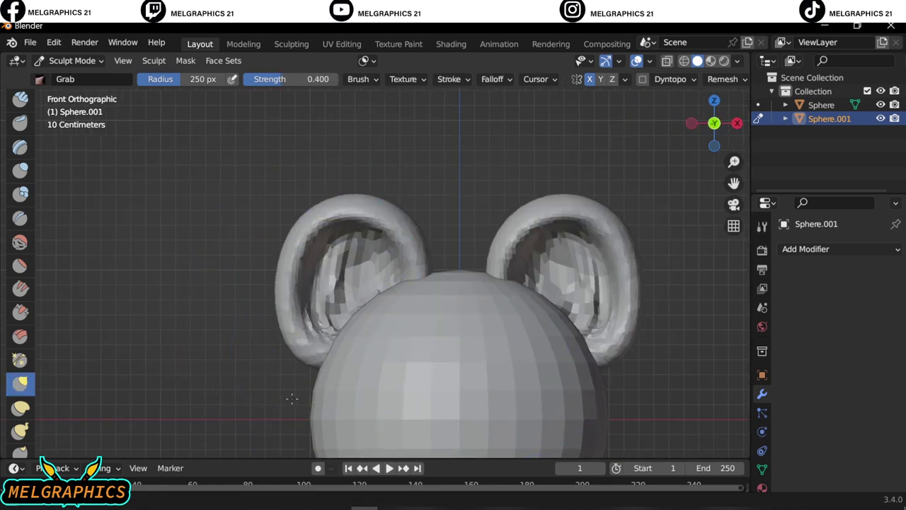
left_click_drag(292, 399, 269, 393)
left_click_drag(354, 212, 376, 159)
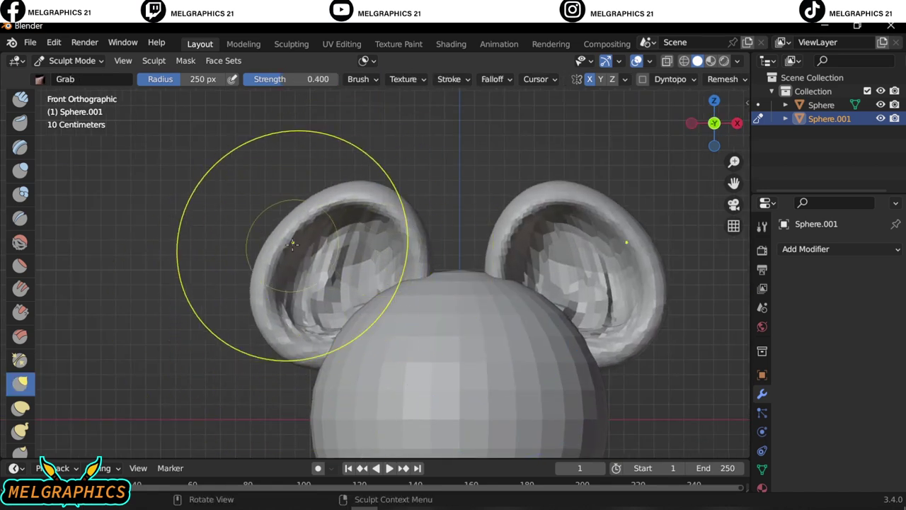
key("ctrl+z")
key("ctrl+z")
scroll(20, 212, "up", 3)
left_click(20, 127)
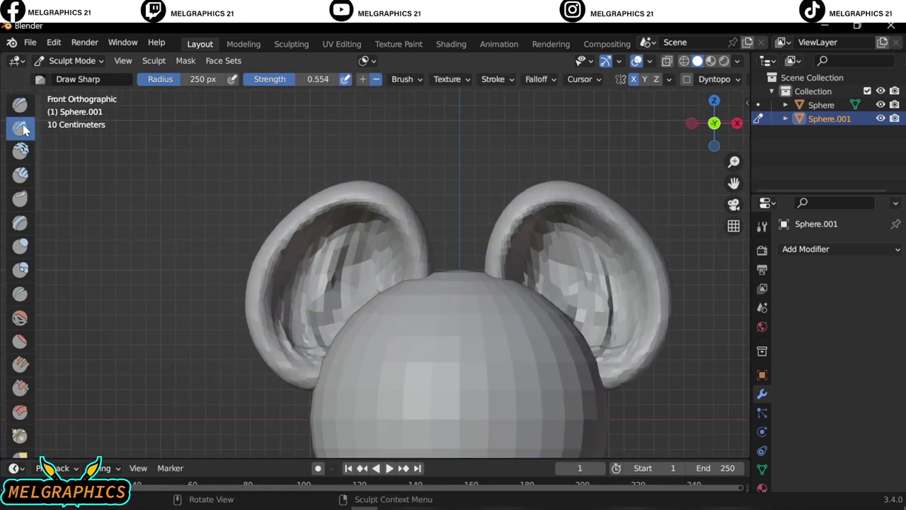
key("g")
key("ctrl+z")
- Redo the ear hollowing and compare both ears from the front and side
mouse_move(316, 318)
middle_mouse_down()
mouse_move(355, 274)
mouse_move(370, 344)
middle_mouse_up()
key("ctrl+shift+z")
key("KP_1")
scroll(283, 146, "up", 3)
mouse_move(396, 283)
middle_mouse_down()
mouse_move(480, 320)
mouse_move(415, 202)
mouse_move(411, 333)
middle_mouse_up()
key("KP_1")
scroll(425, 181, "down", 3)
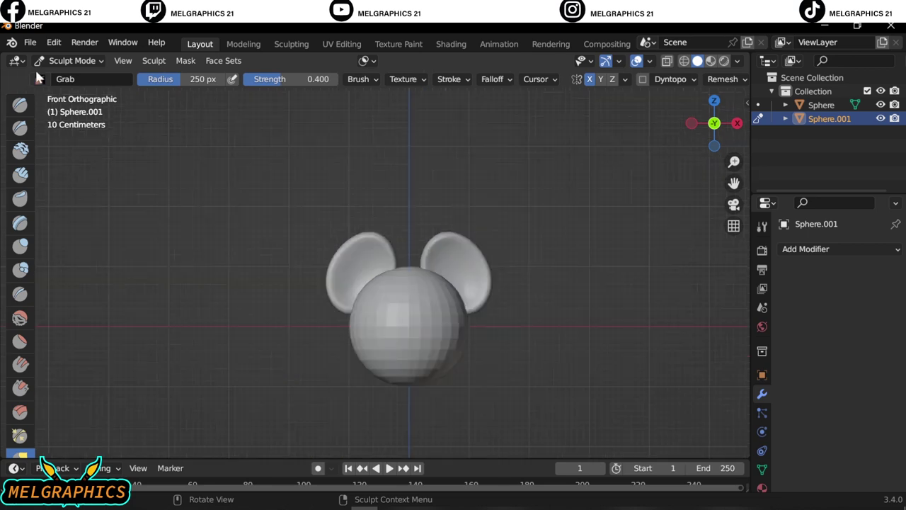
left_click_drag(341, 311, 349, 319)
- Return to Object Mode, select the head sphere and view it from behind
left_click(75, 60)
left_click(71, 79)
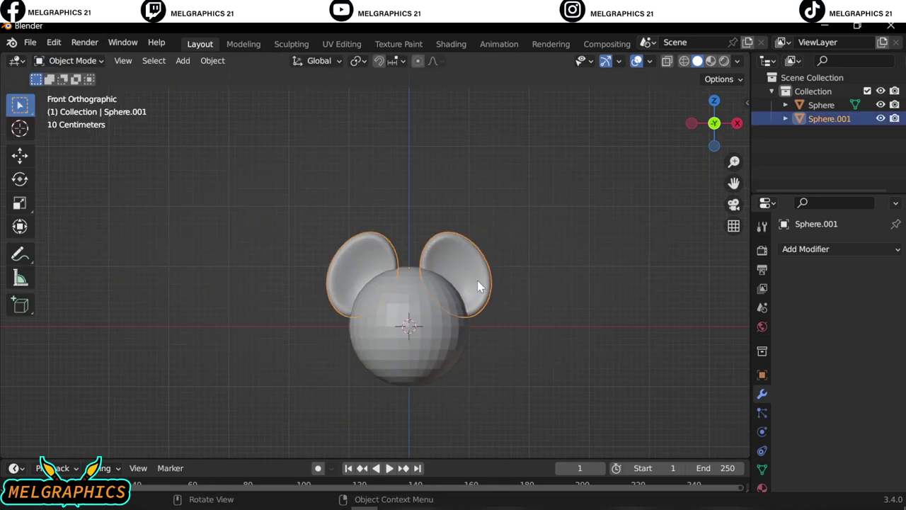
left_click(428, 335)
key("ctrl+KP_1")
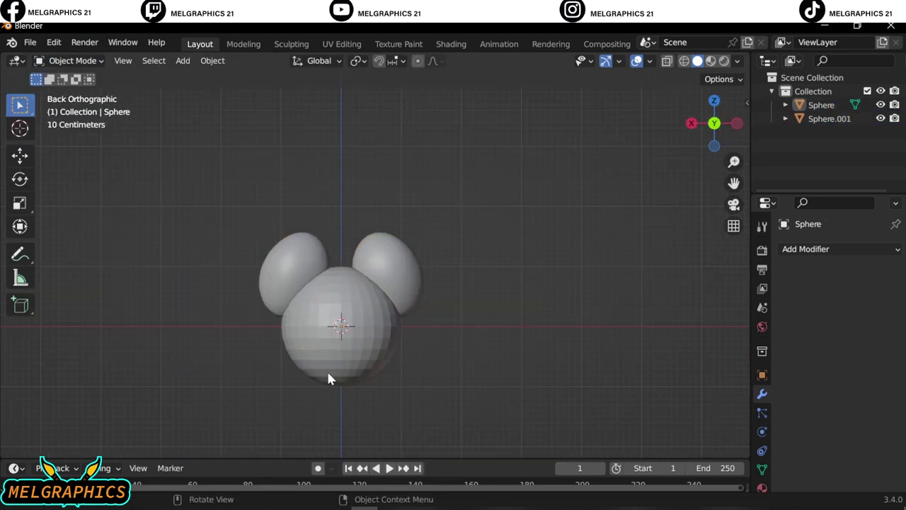
- Add a small UV sphere for the tail and place it low behind the head
key("shift+a")
left_click(396, 277)
key("s")
left_click(401, 308)
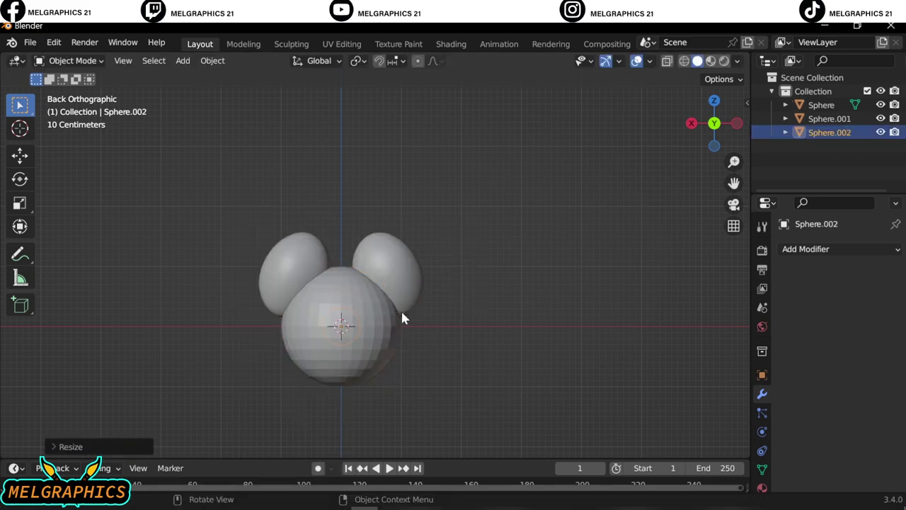
key("KP_3")
key("g")
key("y")
left_click(446, 359)
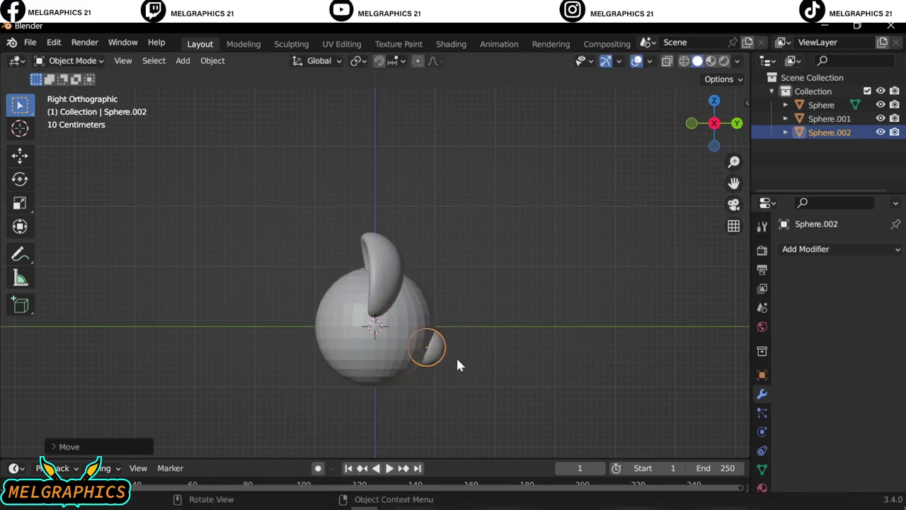
key("ctrl+KP_1")
scroll(395, 256, "up", 5)
key("g")
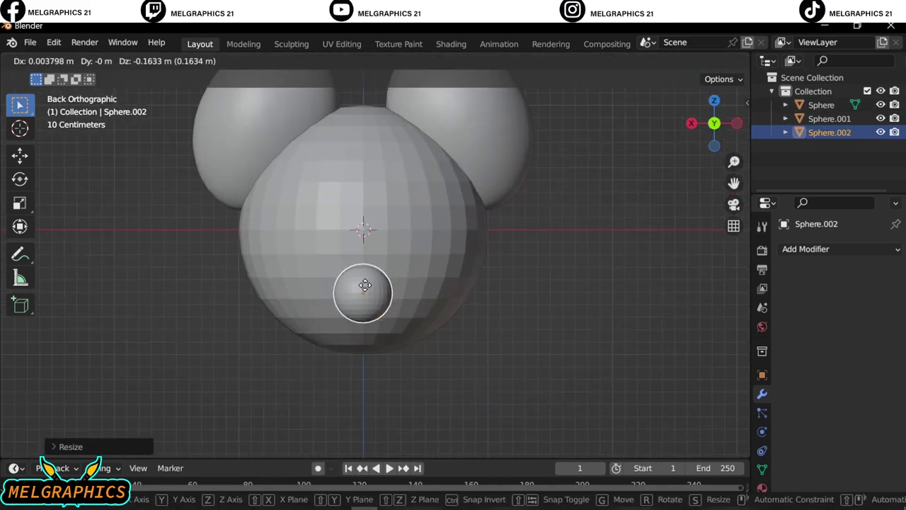
left_click(395, 276)
- Sculpt the tail sphere, pulling it downward with the Snake Hook brush, then undo
left_click(71, 60)
left_click(71, 105)
key("shift+z")
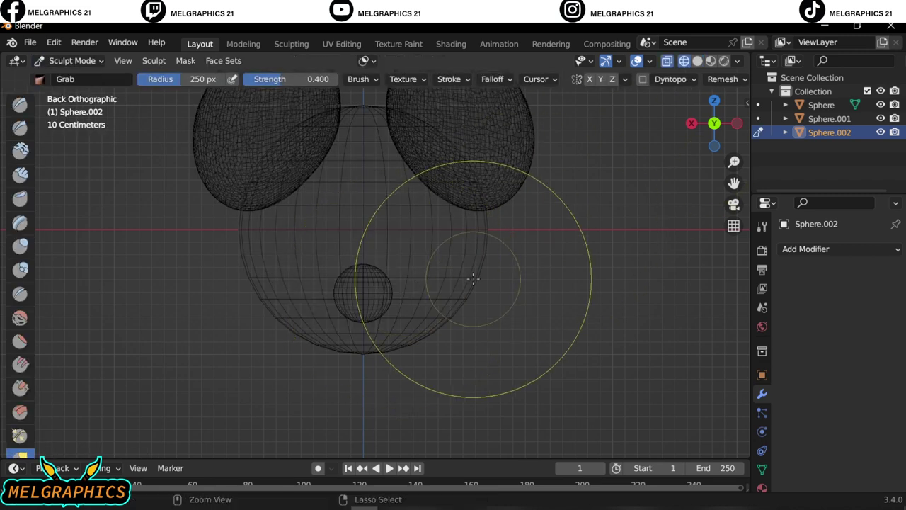
key("shift+z")
key("k")
left_click_drag(336, 301, 368, 439)
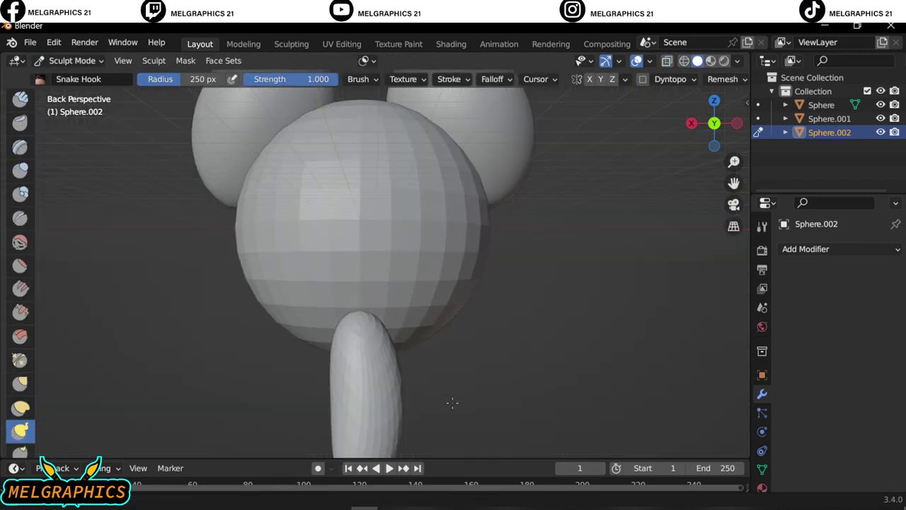
middle_click_drag(368, 438, 444, 368)
key("ctrl+z")
- Try a 97 px Grab teardrop shape, undo it, and pull a curved tail down with Snake Hook
left_click(20, 407)
key("g")
left_click(406, 333)
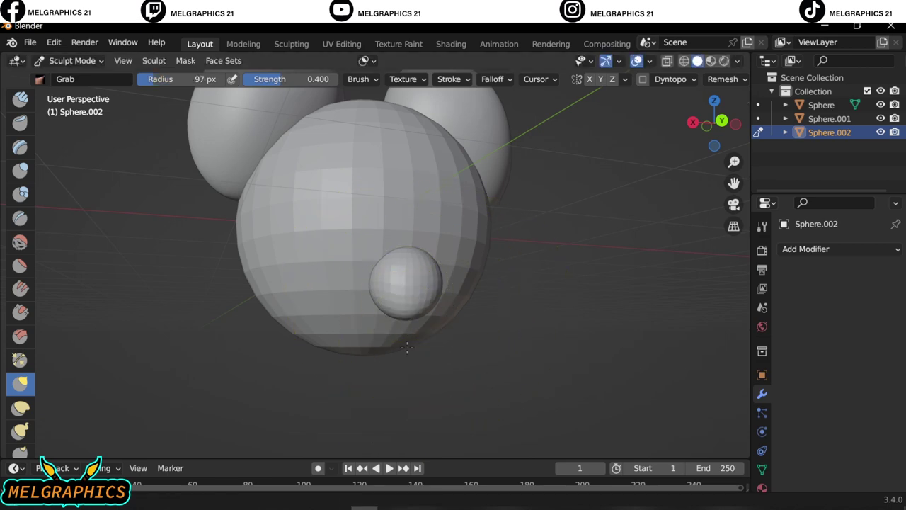
left_click_drag(398, 260, 395, 300)
key("ctrl+z")
key("k")
left_click_drag(404, 253, 390, 333)
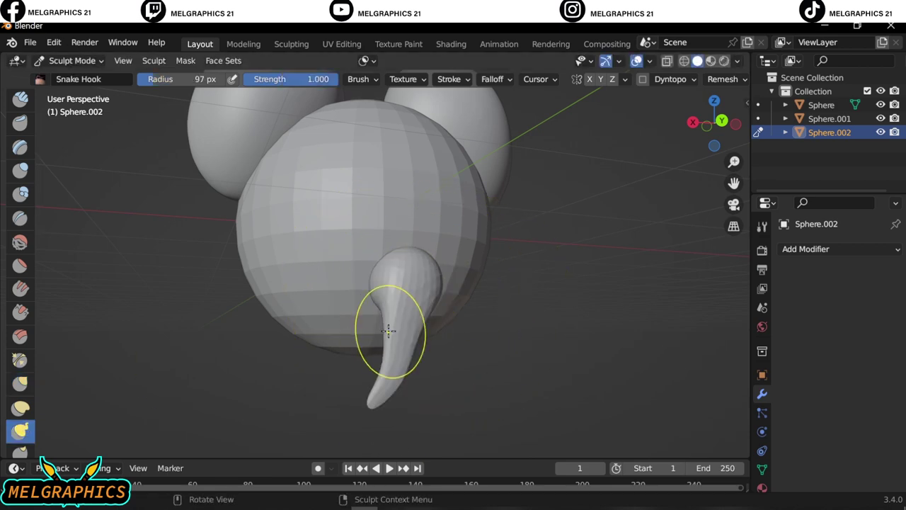
- Pull the tail tip further down and lower its curl, checking front, side and back views
key("KP_1")
scroll(495, 375, "down", 3)
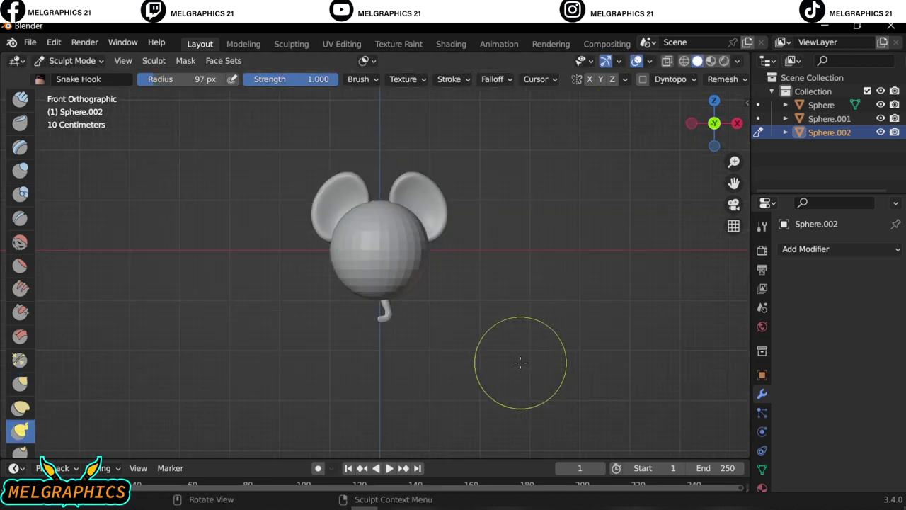
scroll(401, 361, "up", 2)
key("KP_3")
key("g")
key("ctrl+KP_1")
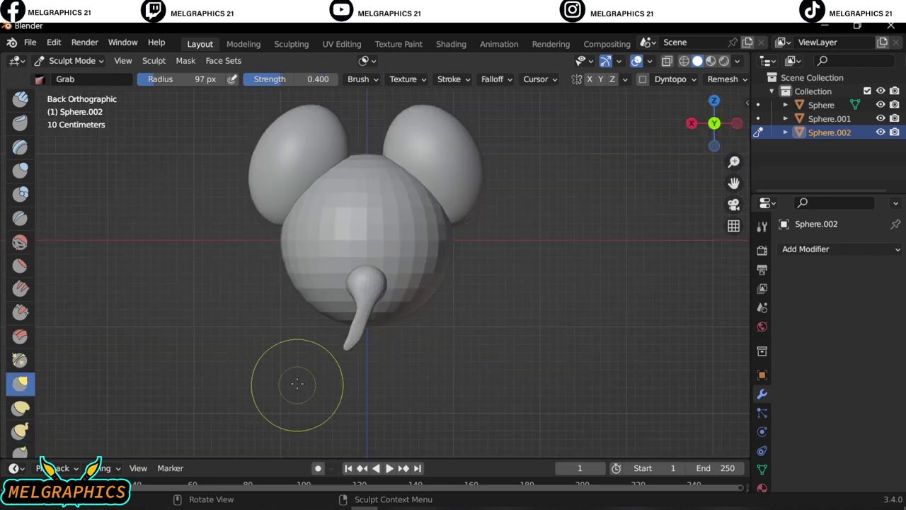
middle_click_drag(397, 368, 468, 346)
key("KP_3")
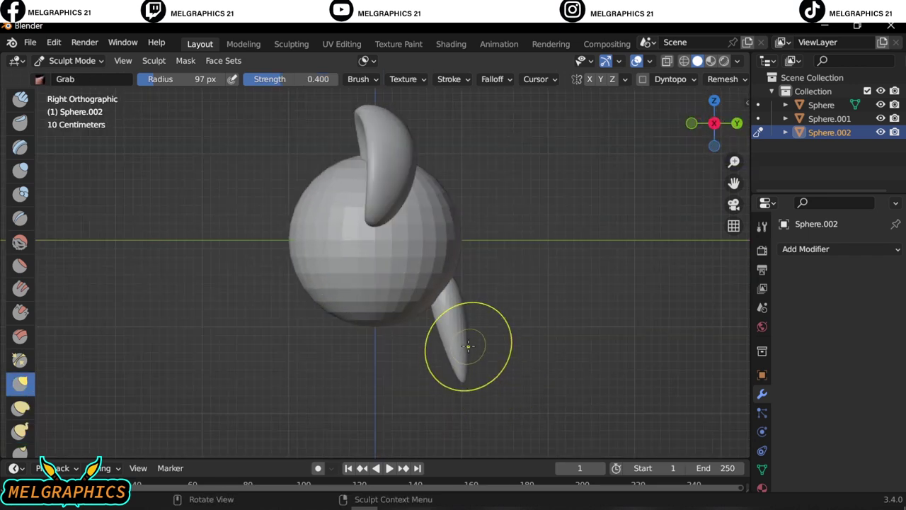
key("k")
left_click_drag(429, 382, 434, 430)
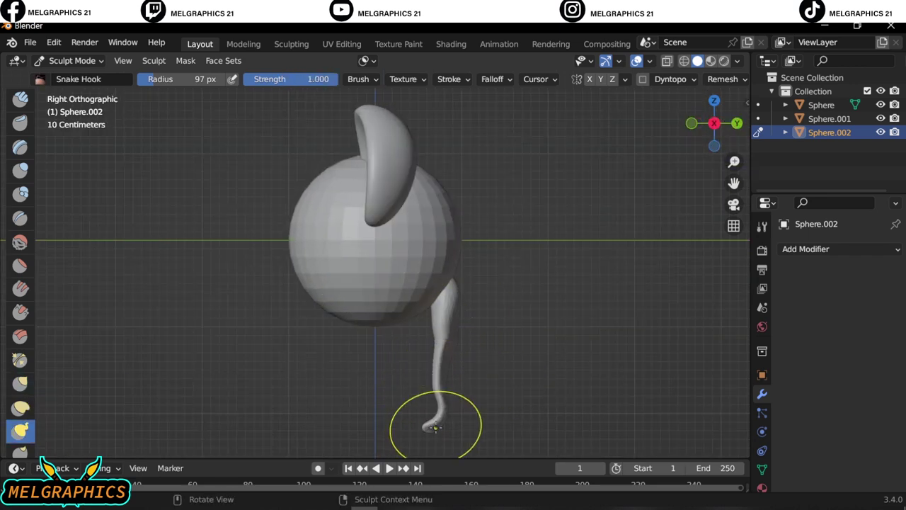
key("KP_1")
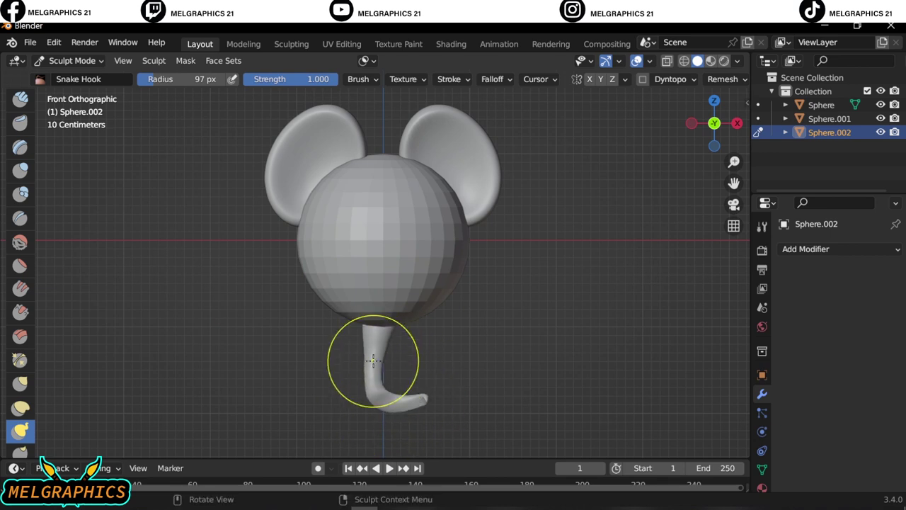
key("g")
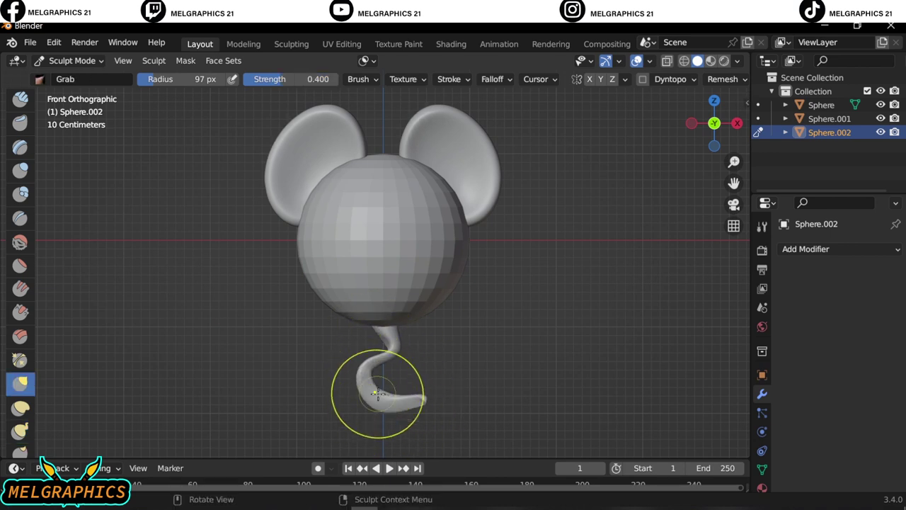
scroll(333, 417, "up", 4)
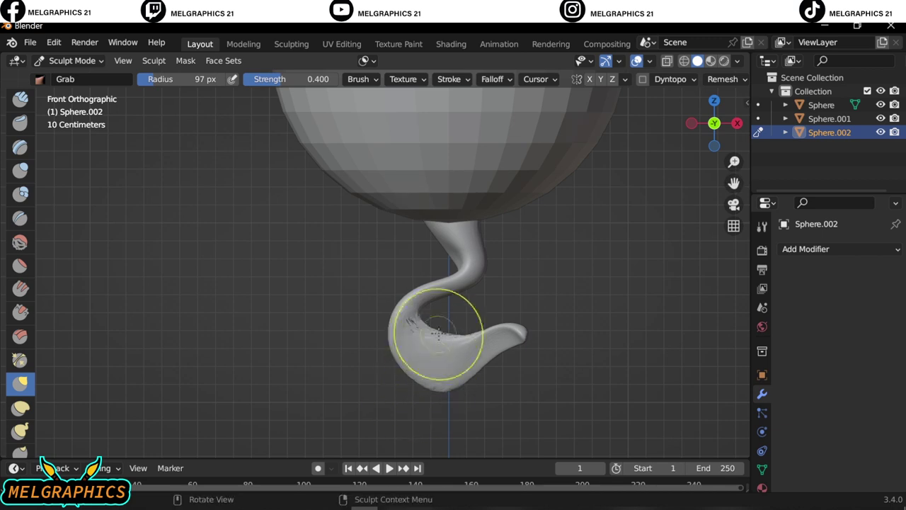
left_click_drag(438, 333, 433, 368)
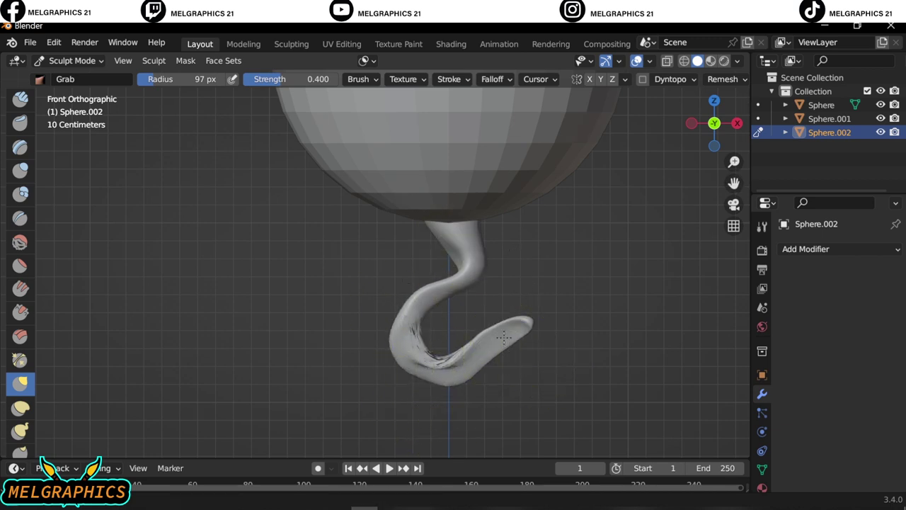
- Reshape and lengthen the tail's lower curl with Grab, then undo the strokes
mouse_move(503, 338)
middle_mouse_down("alt")
mouse_move(453, 263)
mouse_move(621, 176)
middle_mouse_up("alt")
scroll(621, 176, "up", 4)
left_click_drag(733, 183, 734, 183)
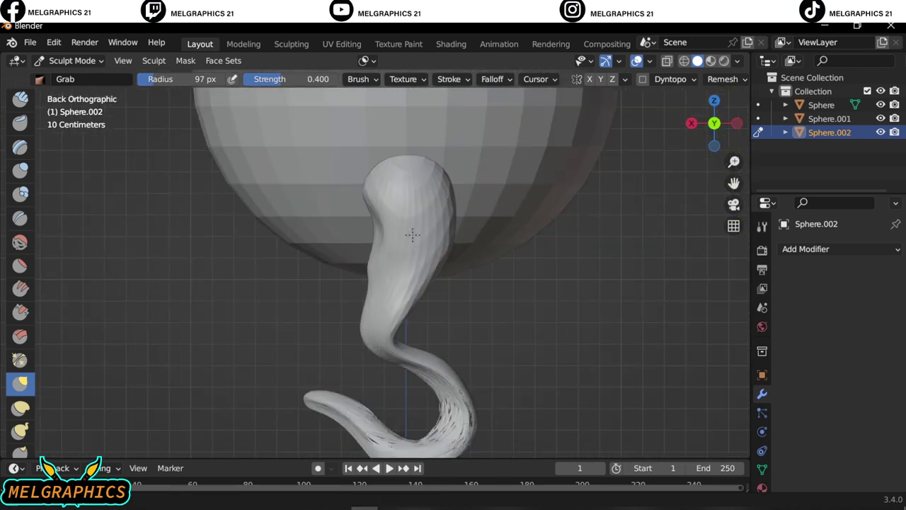
mouse_move(375, 269)
left_mouse_down()
mouse_move(425, 435)
mouse_move(411, 404)
left_mouse_up()
middle_click_drag(411, 404, 521, 333)
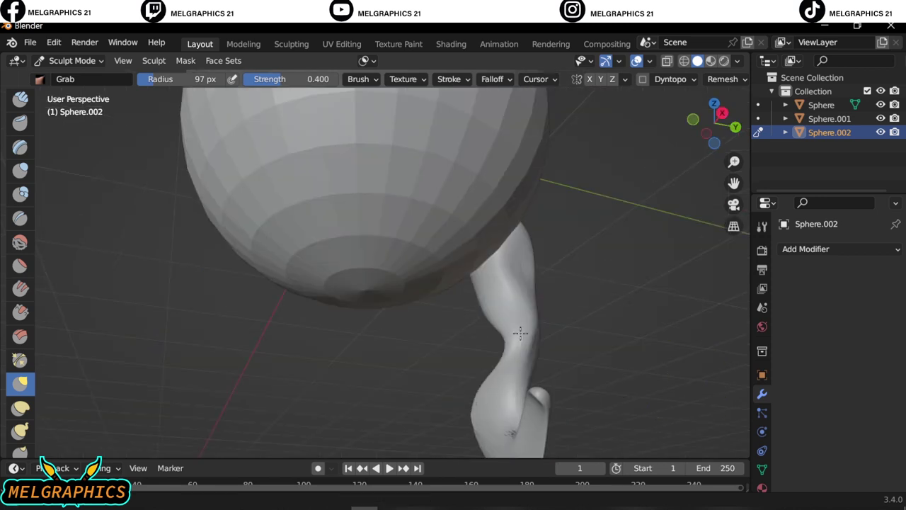
middle_click_drag(566, 426, 347, 318, "alt")
scroll(326, 347, "down", 1)
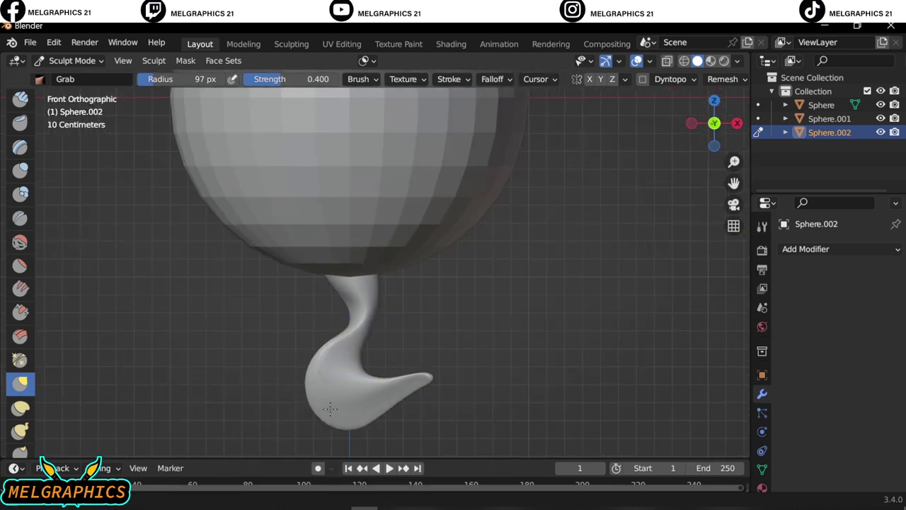
left_click(21, 148)
key("g")
left_click_drag(354, 374, 514, 388)
key("ctrl+z")
key("ctrl+z")
key("ctrl+z")
key("ctrl+z")
key("ctrl+z")
- Return to Object Mode and delete the tail object Sphere.002
key("KP_3")
left_click(71, 60)
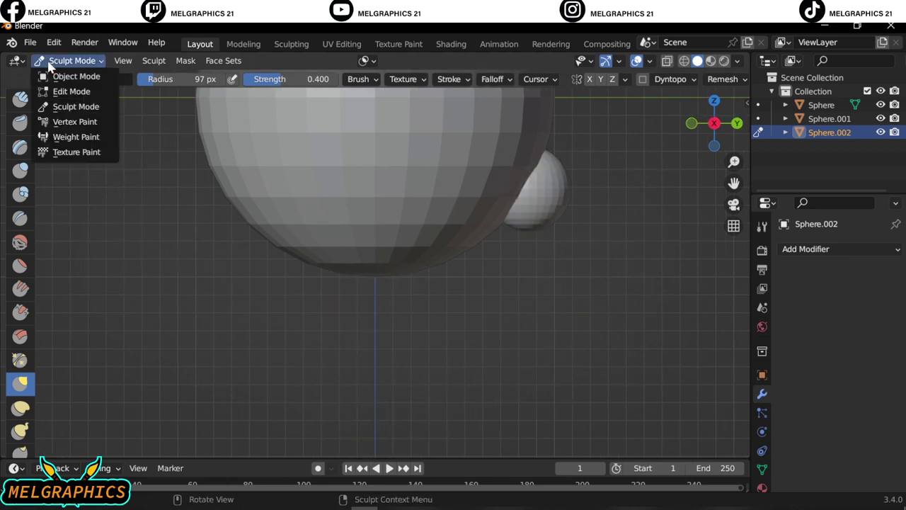
left_click(79, 75)
key("Delete")
key("ctrl+KP_1")
left_click(154, 61)
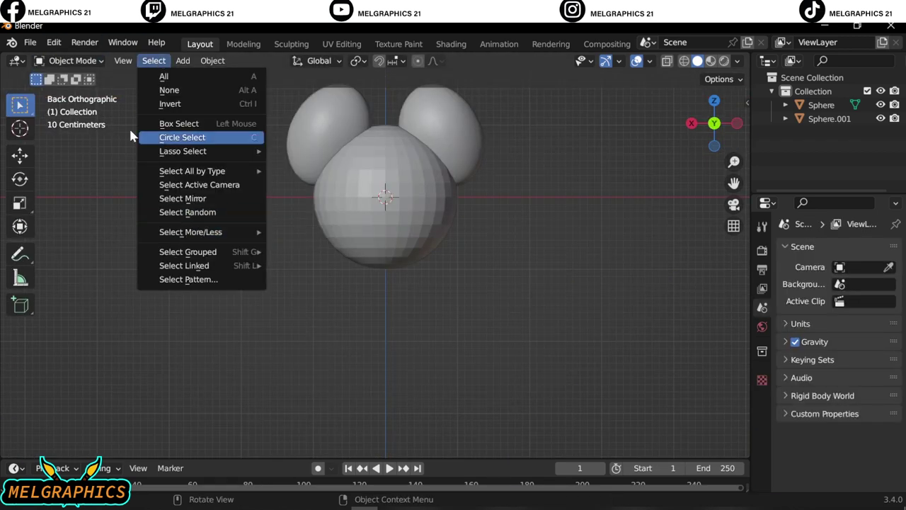
- Add a cylinder for the tail and thin its width and depth to about -0.030
left_click(334, 146)
left_click(761, 374)
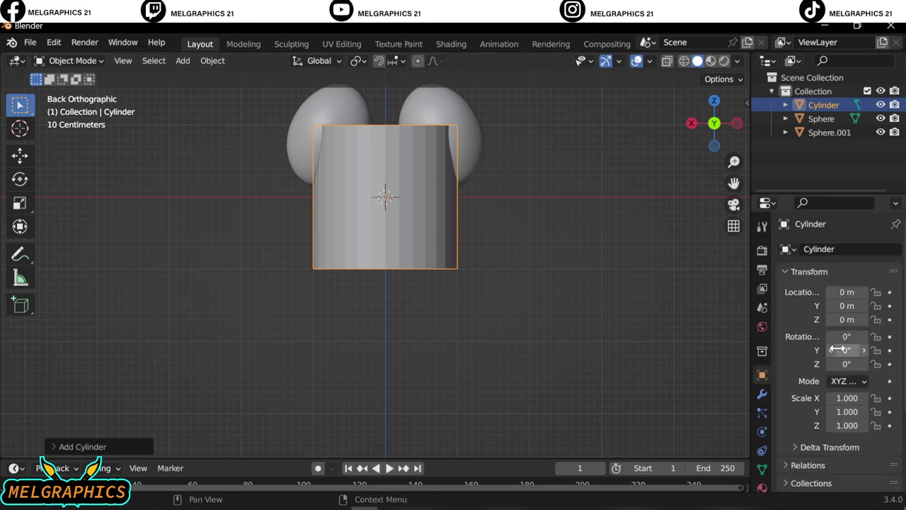
mouse_move(848, 398)
left_mouse_down()
mouse_move(821, 398)
mouse_move(847, 409)
left_mouse_up()
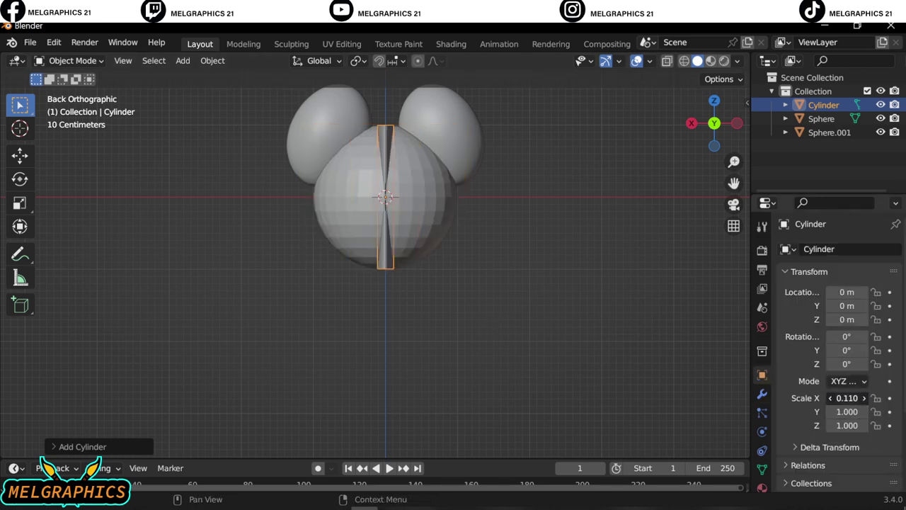
middle_click_drag(693, 386, 647, 351)
key("KP_3")
mouse_move(848, 411)
left_mouse_down()
mouse_move(828, 411)
mouse_move(860, 411)
left_mouse_up()
left_click(324, 259)
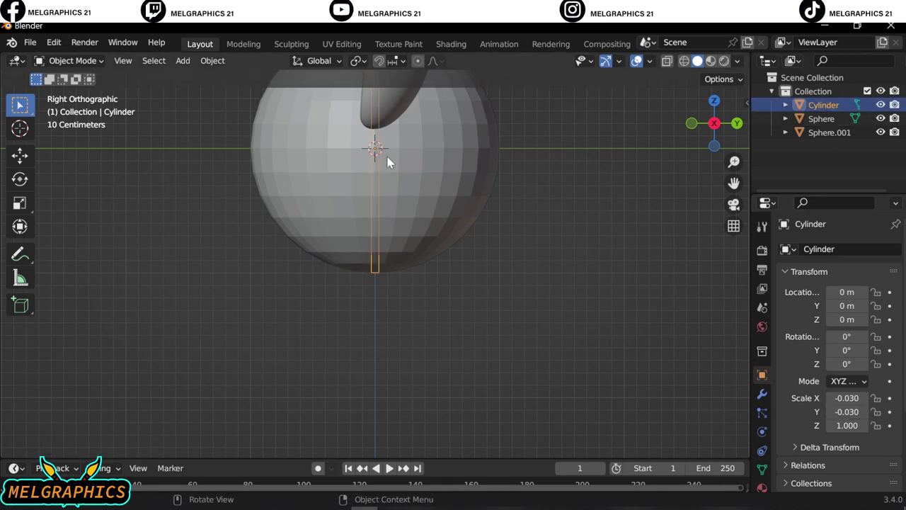
- Move the cylinder below and behind the head and shorten it
key("g")
left_click(554, 356)
middle_click_drag(553, 356, 403, 350)
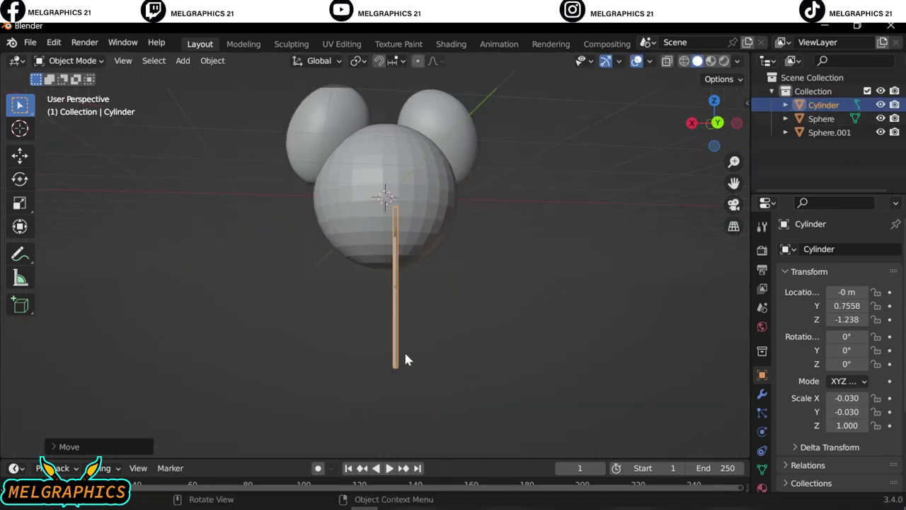
key("s")
left_click(472, 314)
key("KP_3")
key("ctrl+KP_1")
scroll(472, 314, "up", 5)
- Raise the cylinder up to the head and set its depth and width to -0.027
key("g")
key("z")
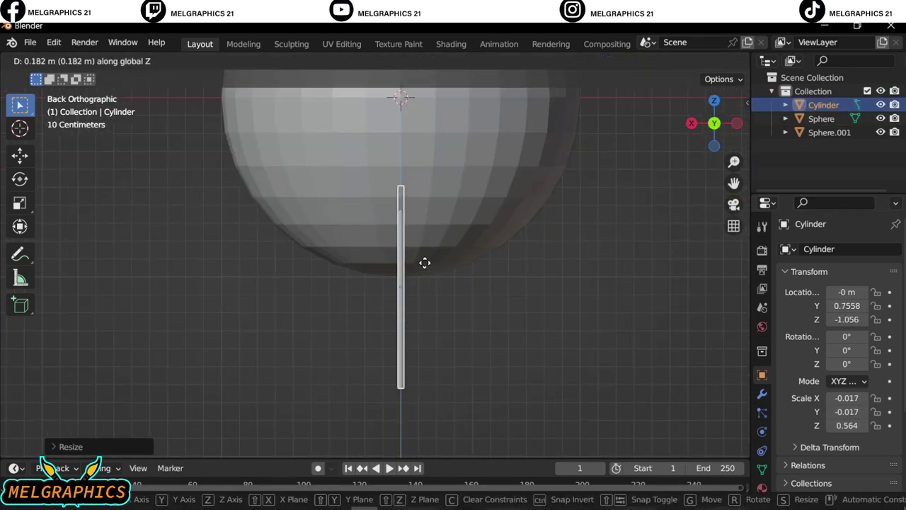
left_click(425, 261)
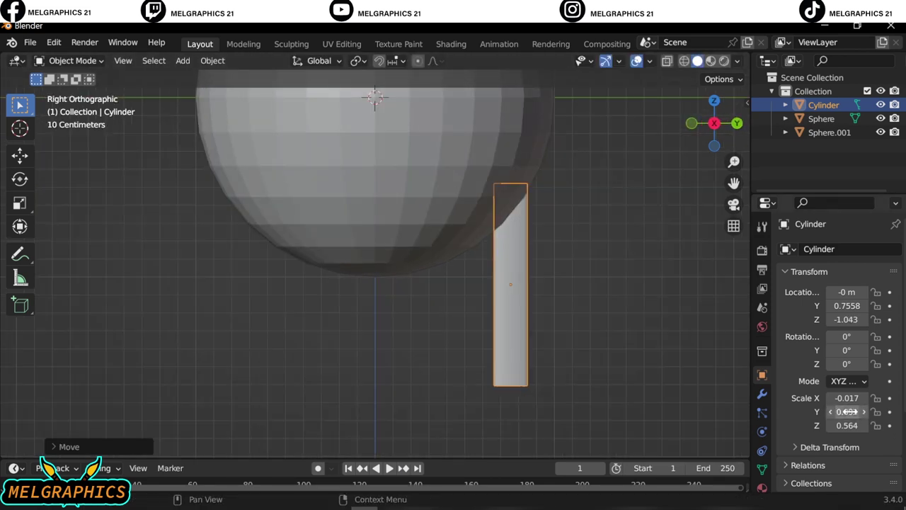
mouse_move(847, 411)
left_mouse_down()
mouse_move(814, 411)
mouse_move(821, 398)
mouse_move(850, 398)
left_mouse_up()
middle_click_drag(415, 383, 689, 381)
key("KP_1")
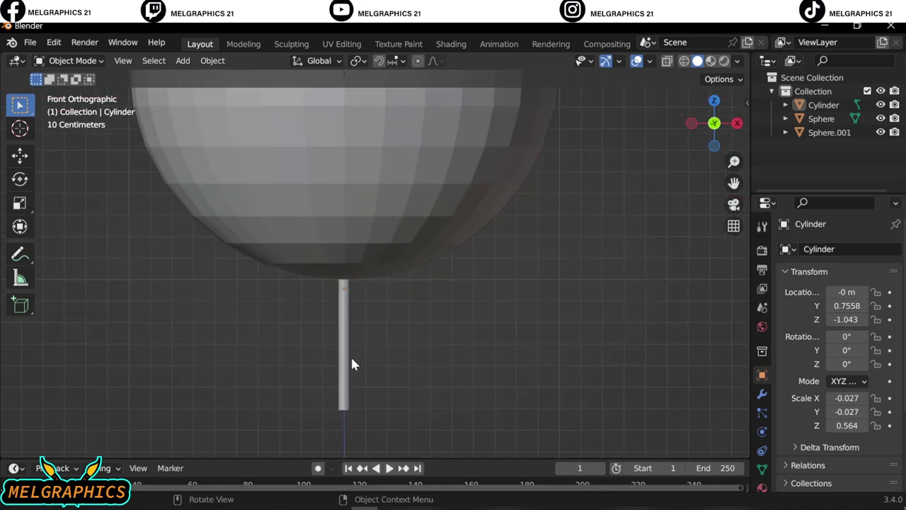
- Enter Sculpt Mode, enlarge the brush to 377 px, and switch to sculpting the head sphere
left_click(65, 60)
left_click(64, 105)
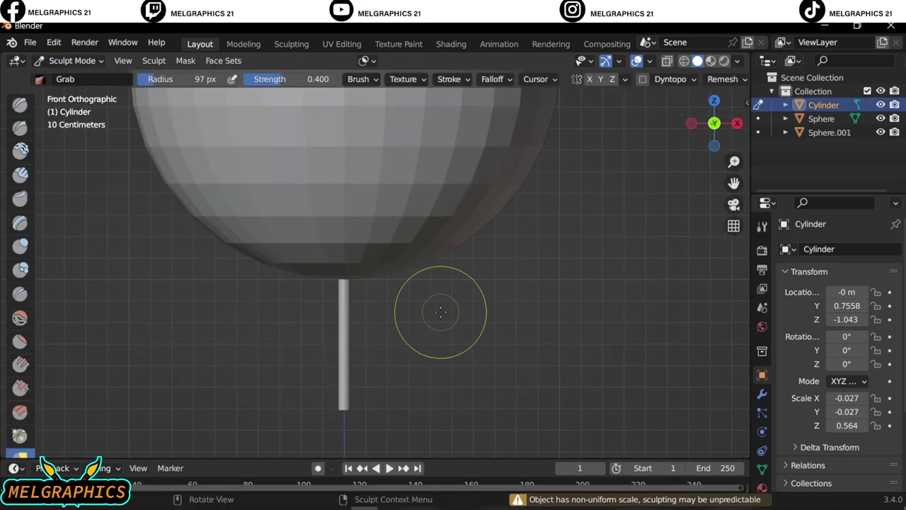
mouse_move(353, 315)
middle_mouse_down()
mouse_move(526, 157)
mouse_move(505, 324)
middle_mouse_up()
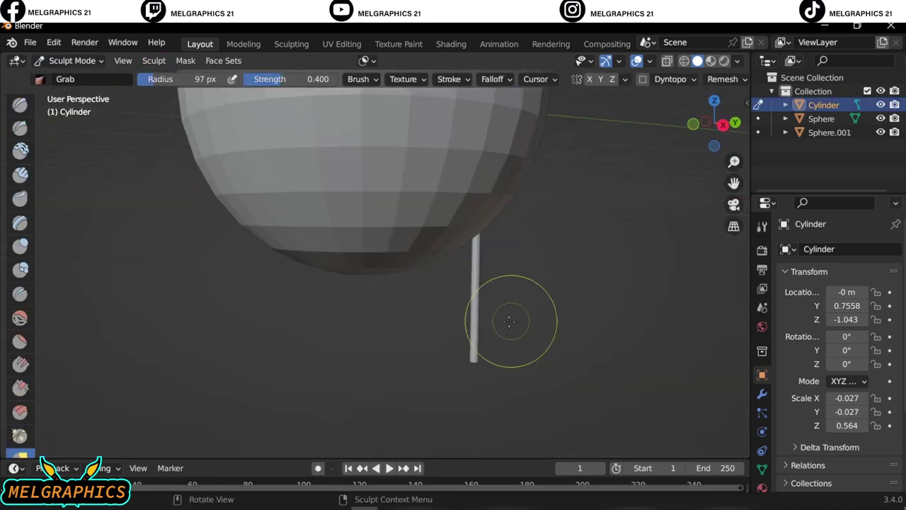
key("KP_1")
key("f")
scroll(277, 369, "down", 7)
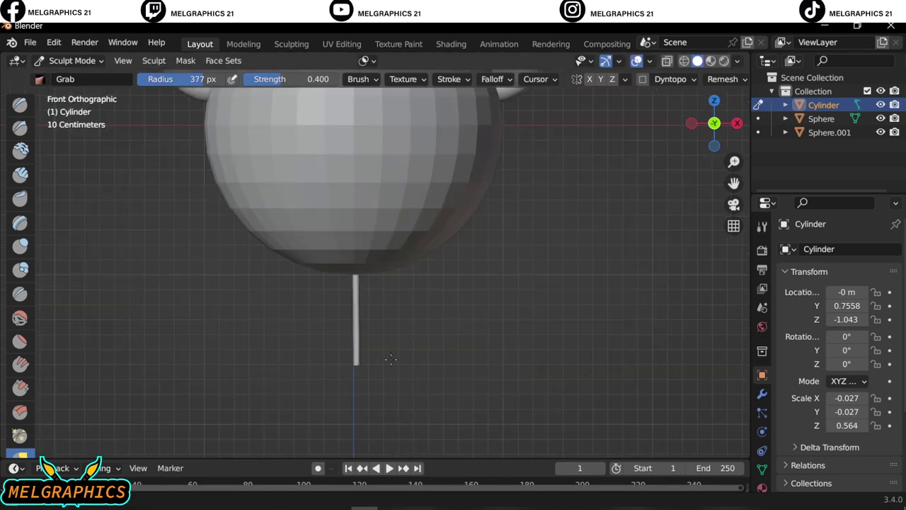
scroll(486, 320, "up", 2)
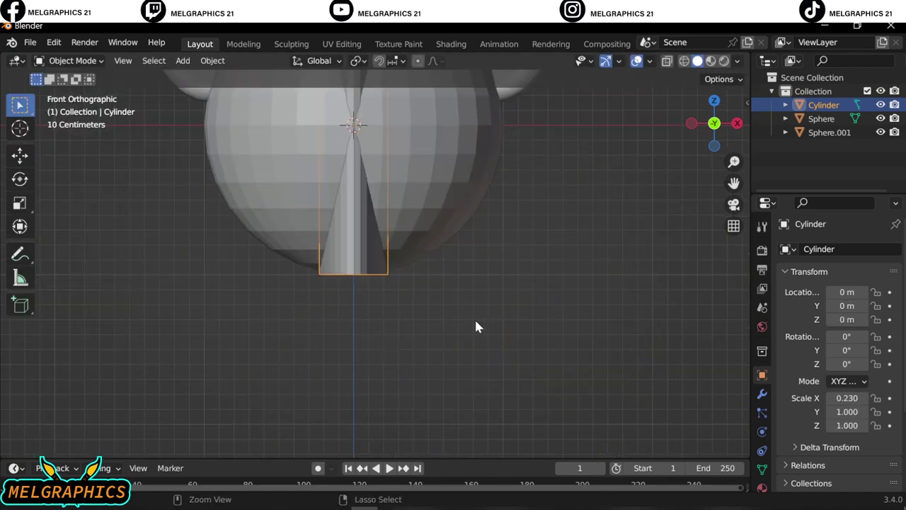
key("ctrl+Tab")
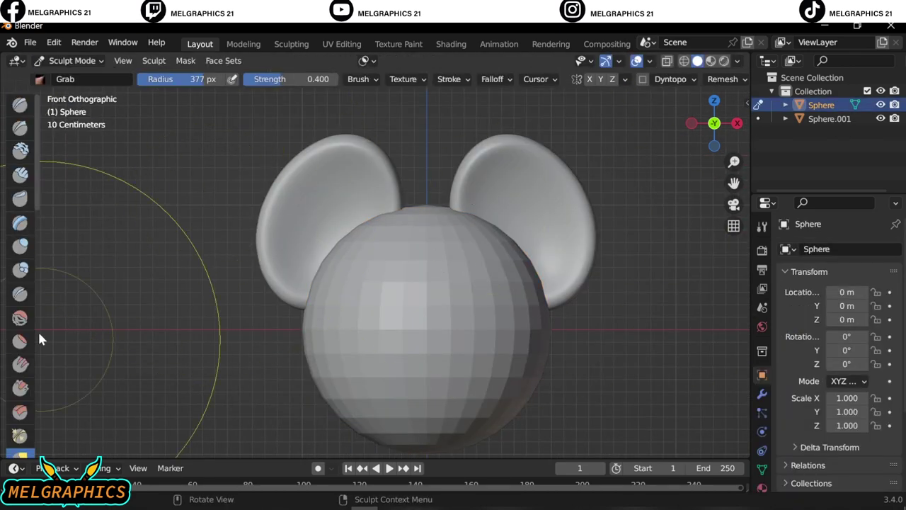
- Smooth the head sphere's faceted surface with the flatten/contrast brush
middle_click_drag(540, 227, 245, 211)
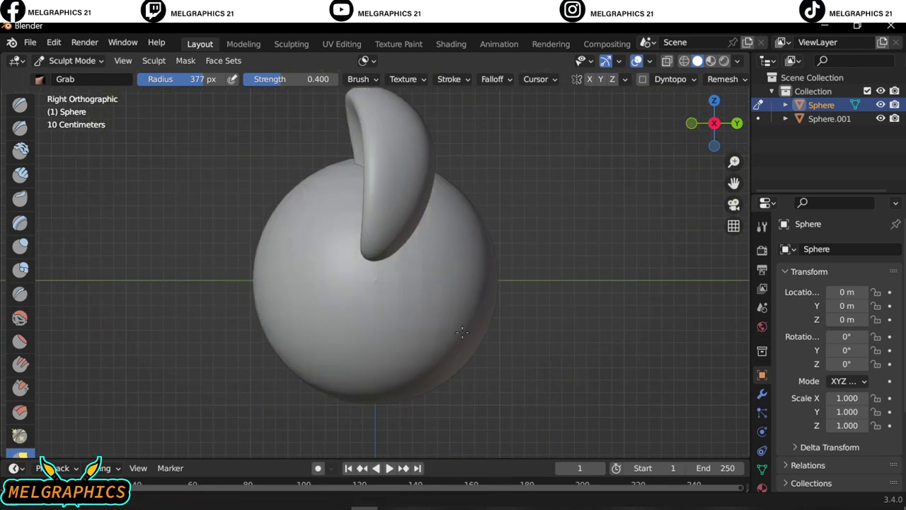
middle_click_drag(462, 331, 607, 352)
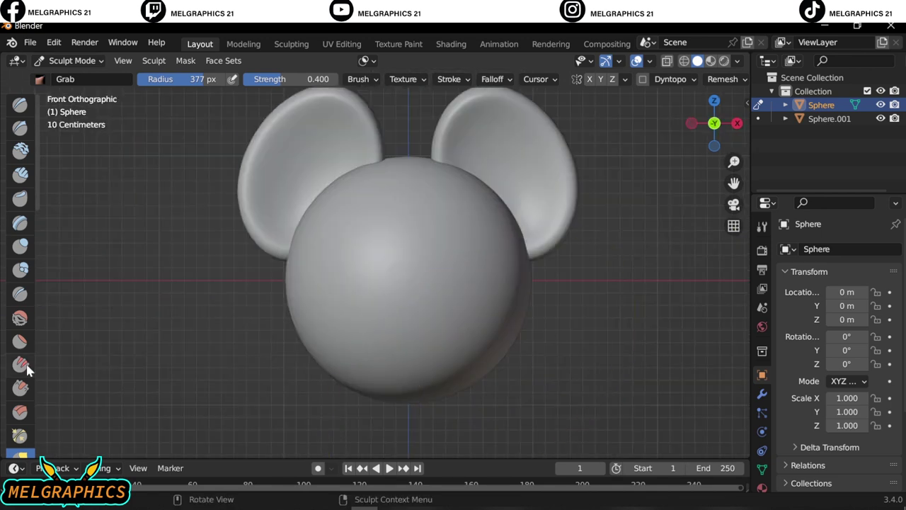
key("shift+t")
middle_click_drag(398, 246, 355, 292)
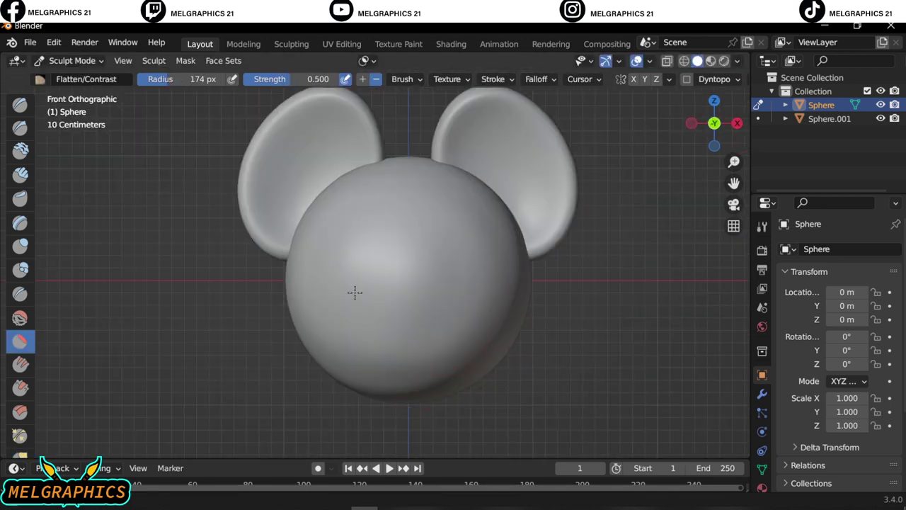
mouse_move(354, 292)
left_mouse_down()
mouse_move(446, 384)
mouse_move(475, 325)
left_mouse_up()
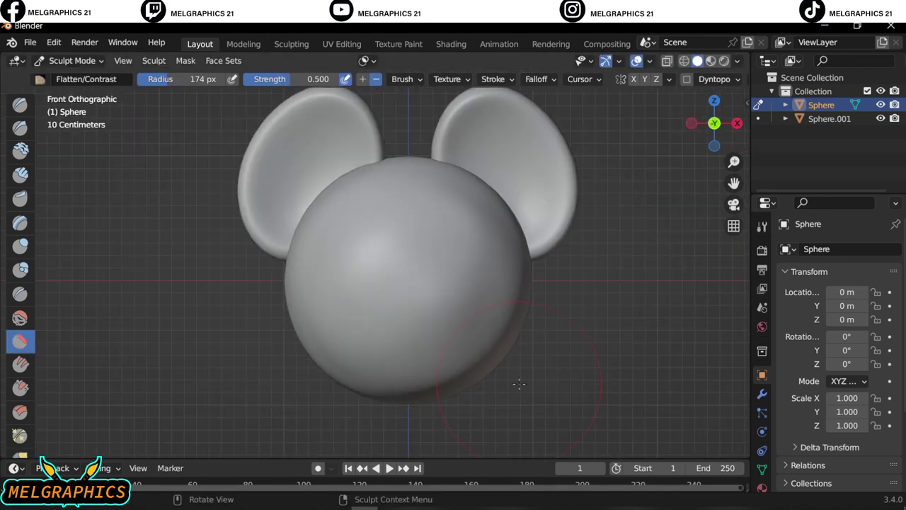
- Switch to the Grab brush with a 321 px radius and bring up the mode list
middle_click_drag(519, 383, 475, 344)
middle_click_drag(430, 285, 354, 305)
key("g")
key("f")
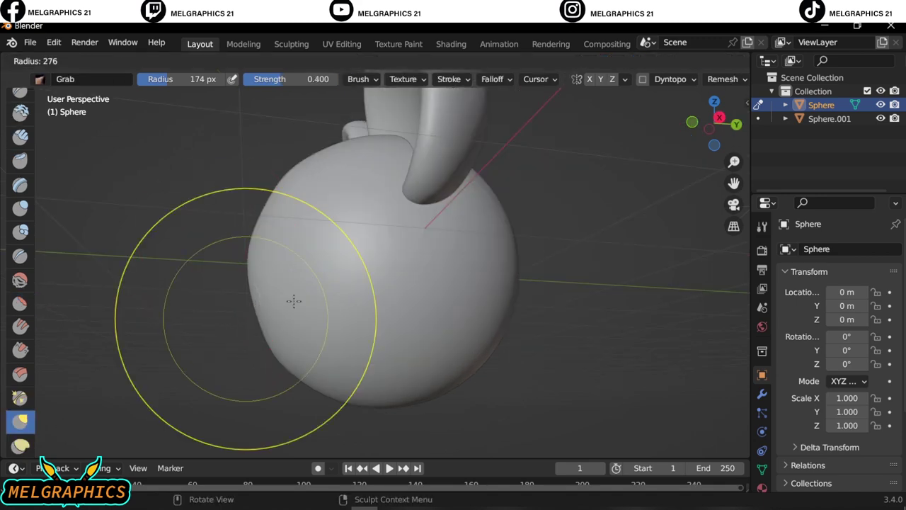
left_click(294, 300)
middle_click_drag(294, 301, 405, 269)
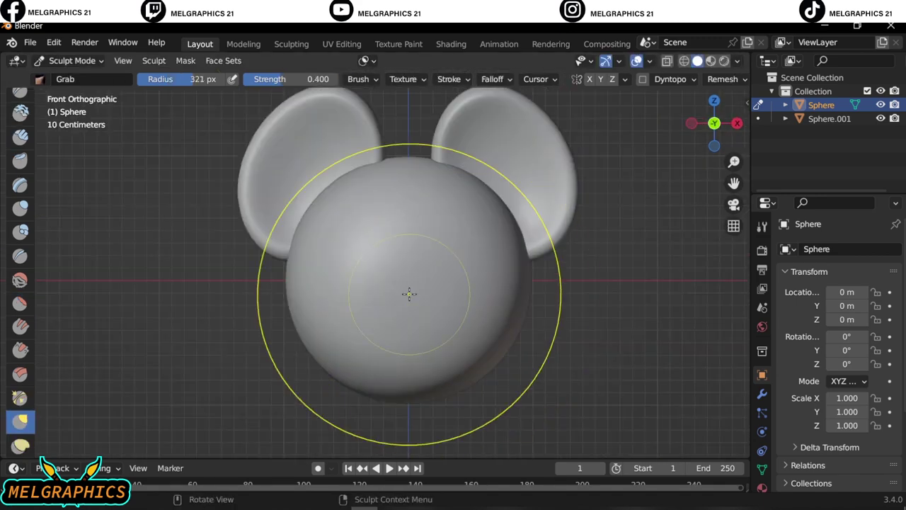
scroll(408, 293, "up", 3)
left_click(99, 64)
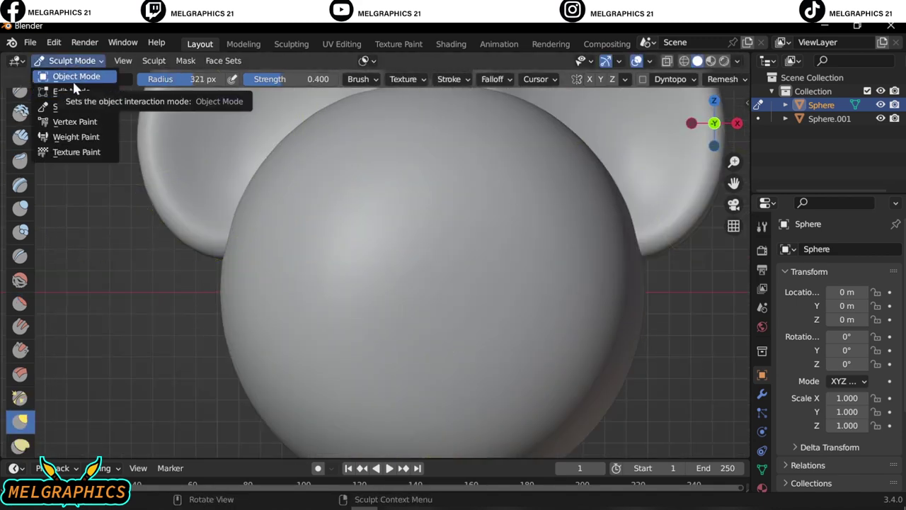
- Return to Object Mode and add a UV sphere, discarding an accidentally added circle
left_click(73, 79)
scroll(647, 346, "down", 2)
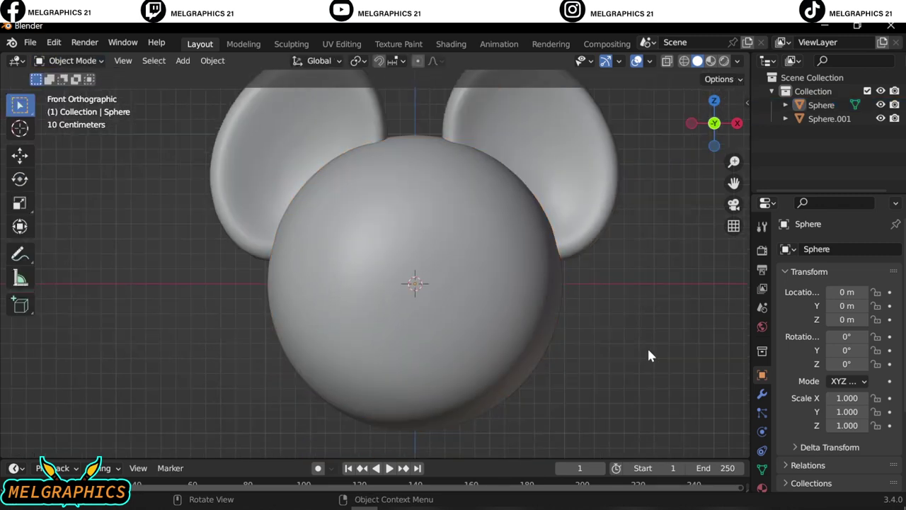
key("shift+a")
left_click(509, 255)
key("Delete")
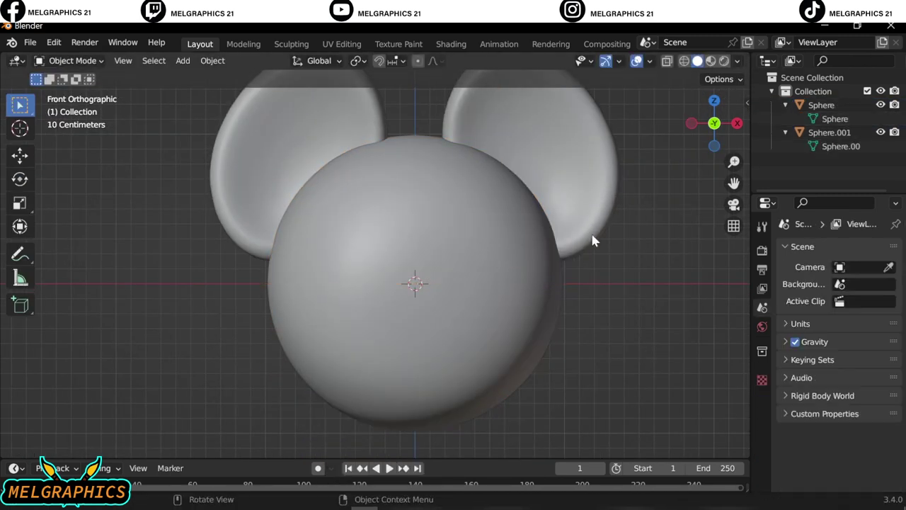
key("shift+a")
left_click(642, 196)
- Shrink the sphere and place it on the right of the face, in front of the head
key("s")
left_click(516, 253)
key("g")
left_click(471, 255)
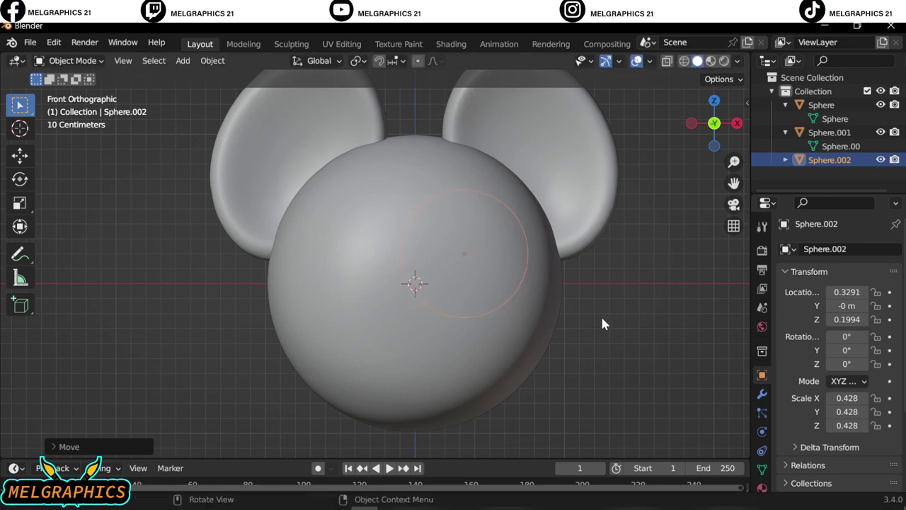
key("KP_3")
key("g")
key("y")
left_click(384, 314)
- Flatten the sphere into an eye disc, set it against the face and tilt it to follow the face
left_click_drag(846, 411, 814, 411)
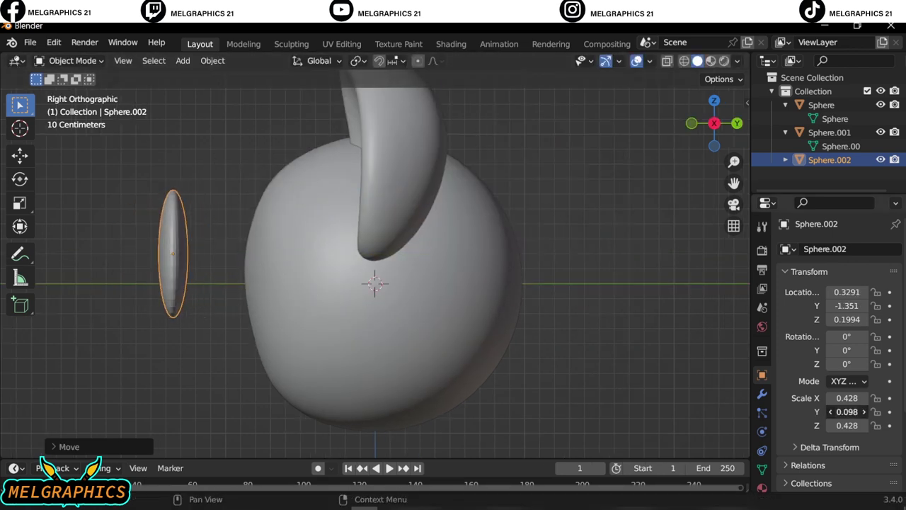
key("KP_1")
key("KP_3")
key("g")
key("y")
left_click(421, 300)
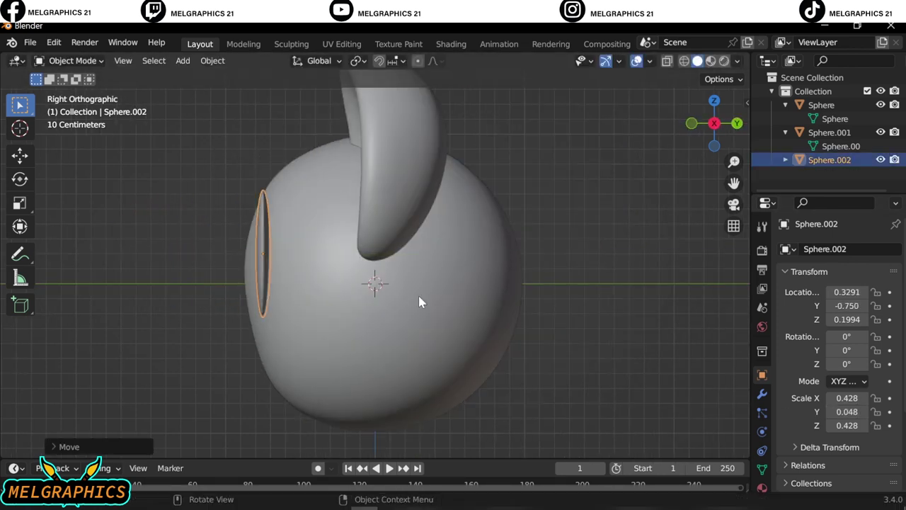
key("KP_1")
left_click_drag(847, 363, 871, 363)
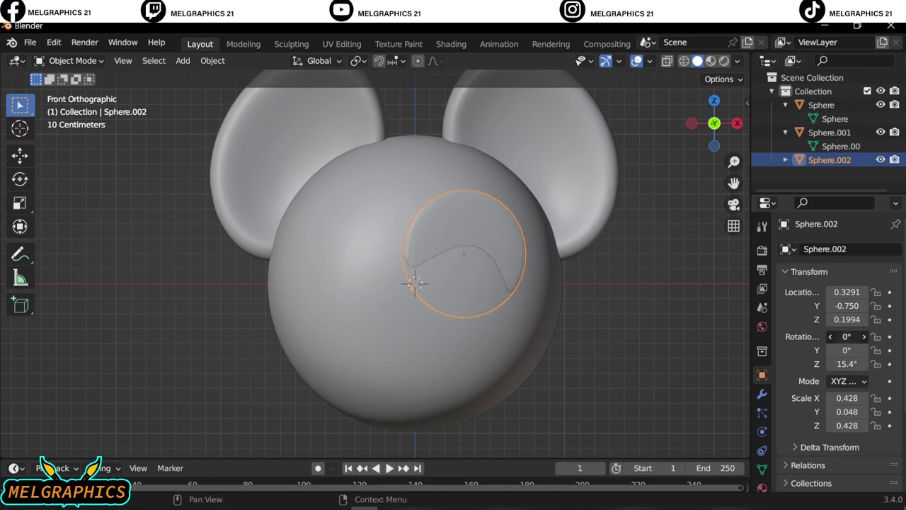
key("KP_3")
left_click_drag(846, 411, 814, 412)
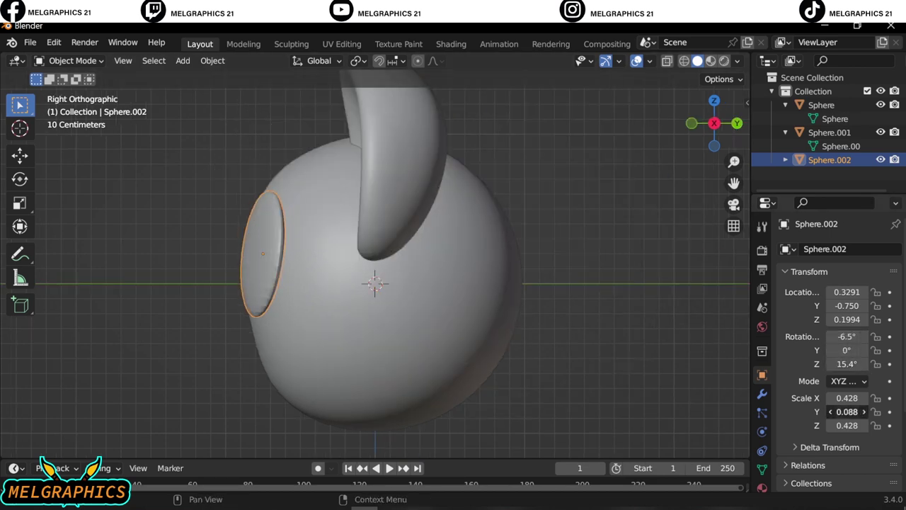
key("KP_1")
- Duplicate the eye disc as a slightly smaller copy
left_click(468, 277)
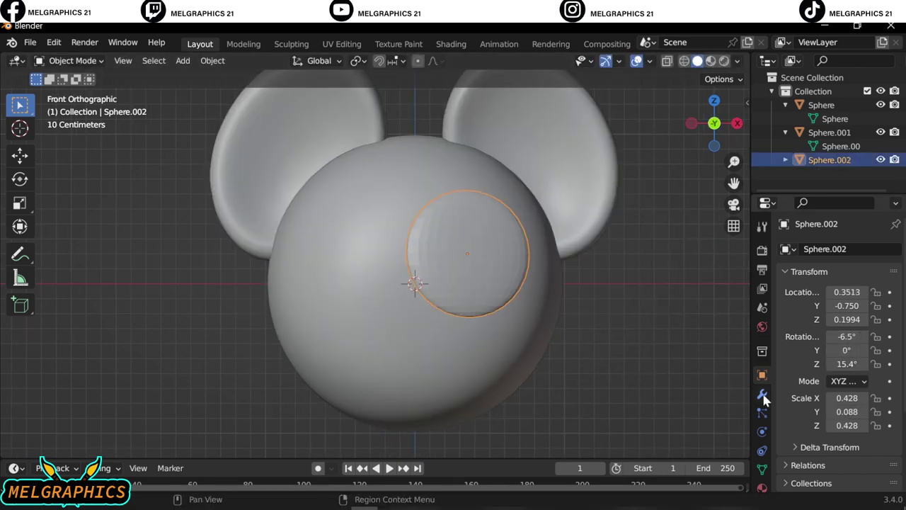
key("shift+d")
key("s")
left_click(529, 372)
key("g")
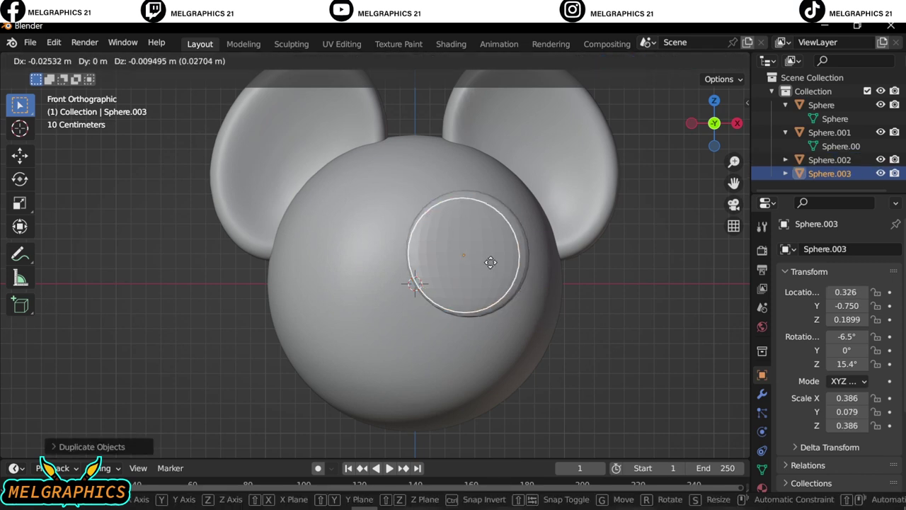
left_click(666, 352)
- Move the inner disc just in front of the outer one and tilt it to 13.4°
left_click(838, 161, "ctrl")
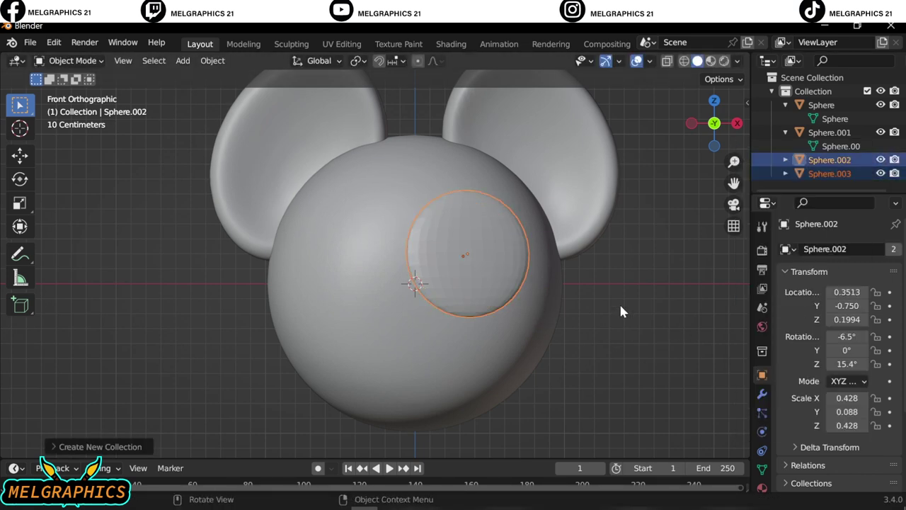
left_click(839, 173)
key("KP_3")
key("g")
key("y")
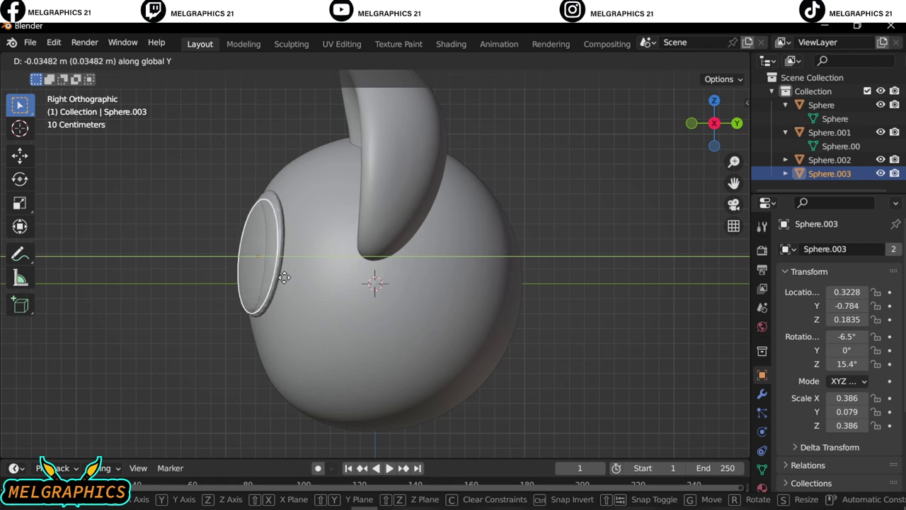
left_click(284, 278)
key("KP_1")
left_click_drag(847, 363, 836, 363)
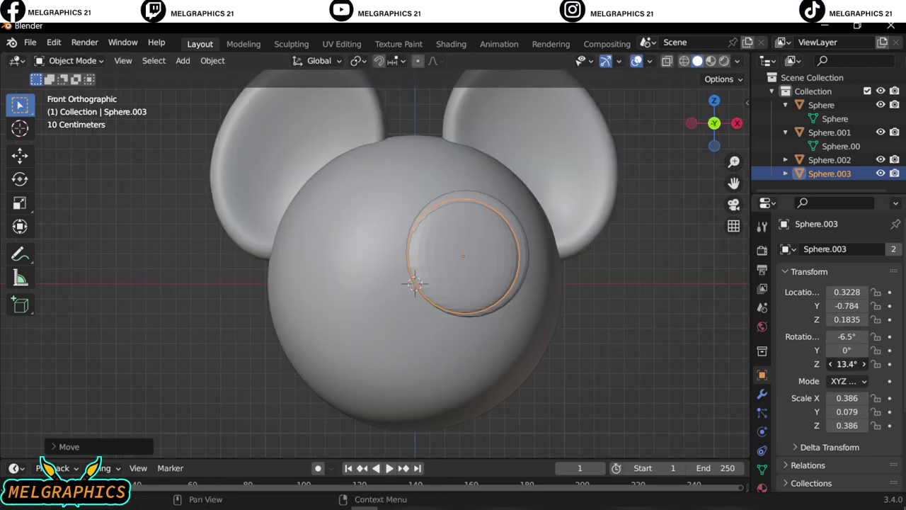
key("r")
left_click(517, 307)
key("KP_3")
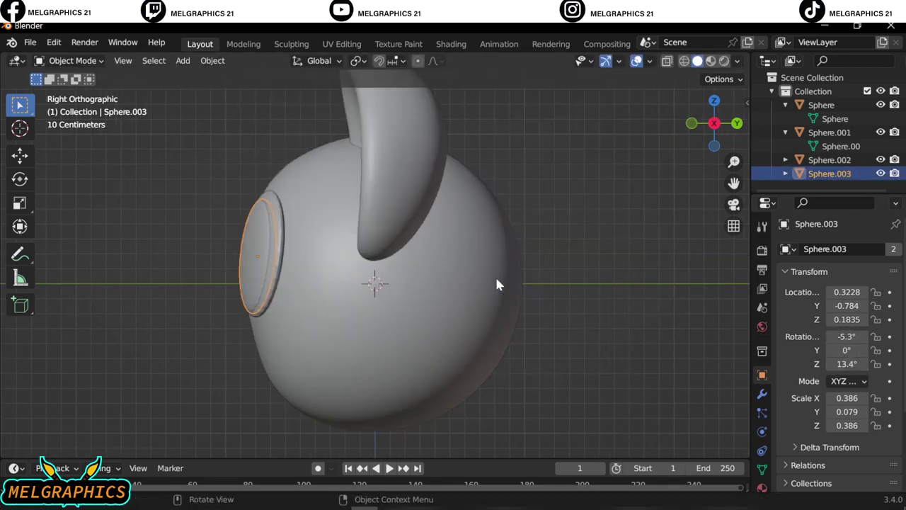
key("KP_1")
- Nudge the inner eye disc into its final position
key("g")
left_click(480, 273)
scroll(671, 371, "down", 3)
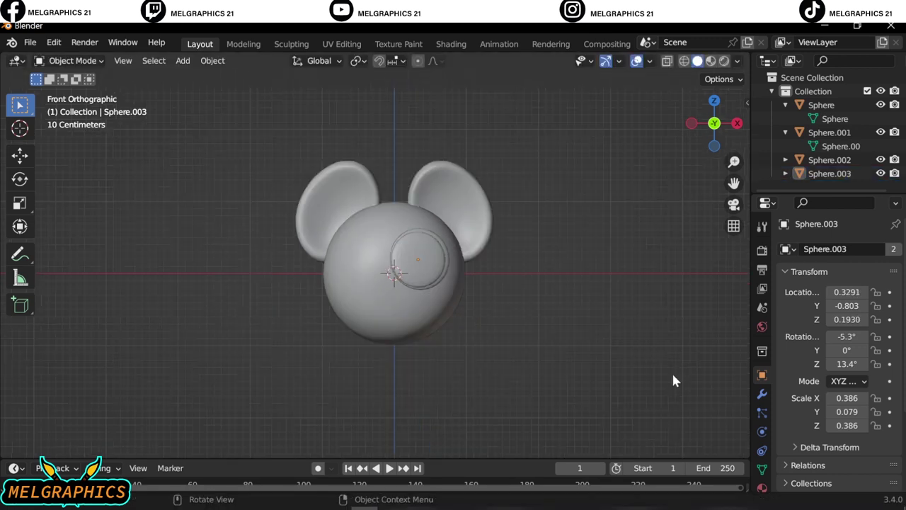
scroll(394, 337, "up", 3)
- Give the outer eye disc (Sphere.002) an X-axis Mirror modifier, undoing a stray move
left_click(829, 159)
left_click(762, 393)
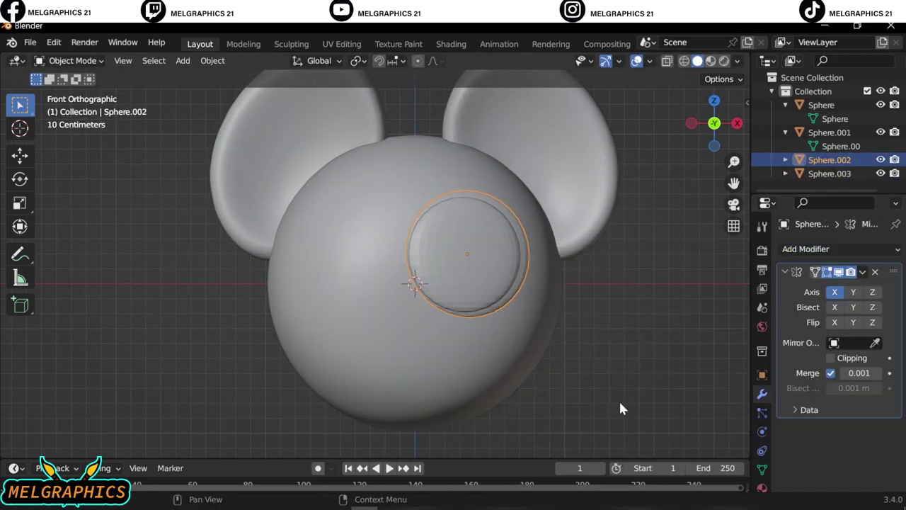
key("ctrl+z")
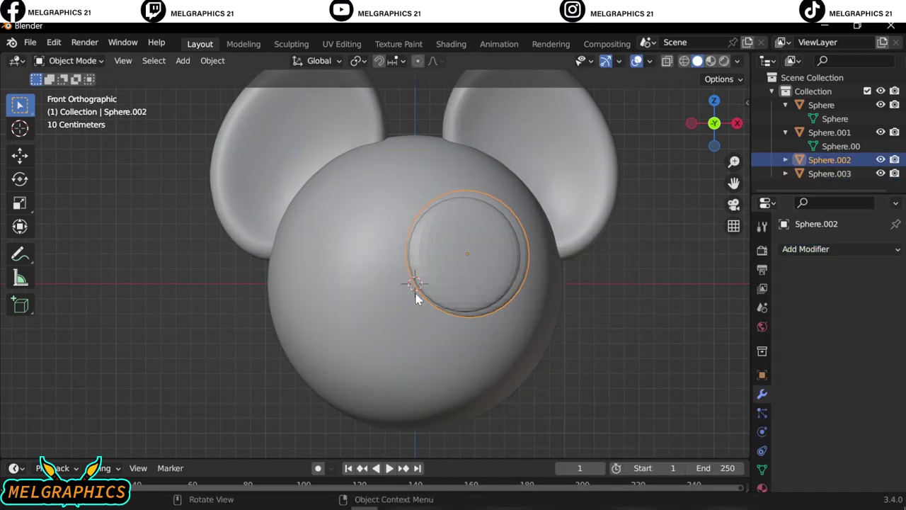
key("g")
left_click(539, 287)
key("ctrl+z")
key("ctrl+z")
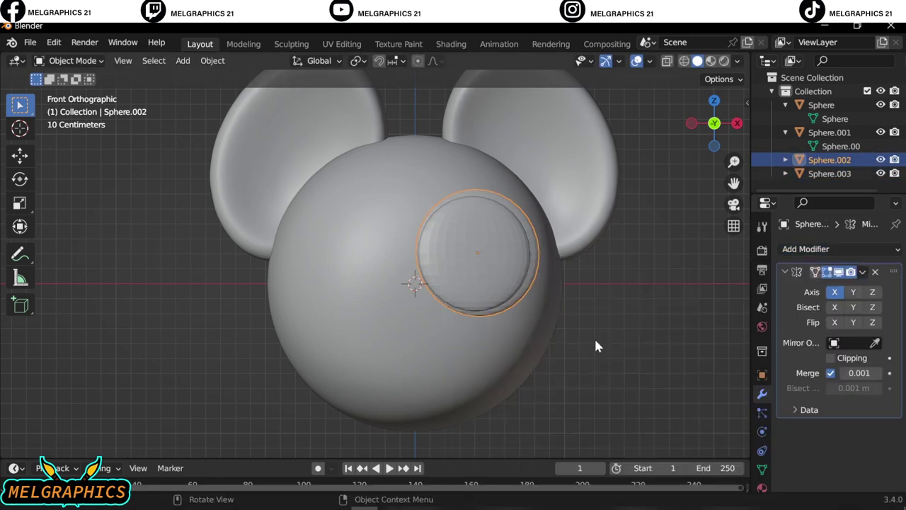
key("ctrl+z")
key("ctrl+z")
left_click(807, 250)
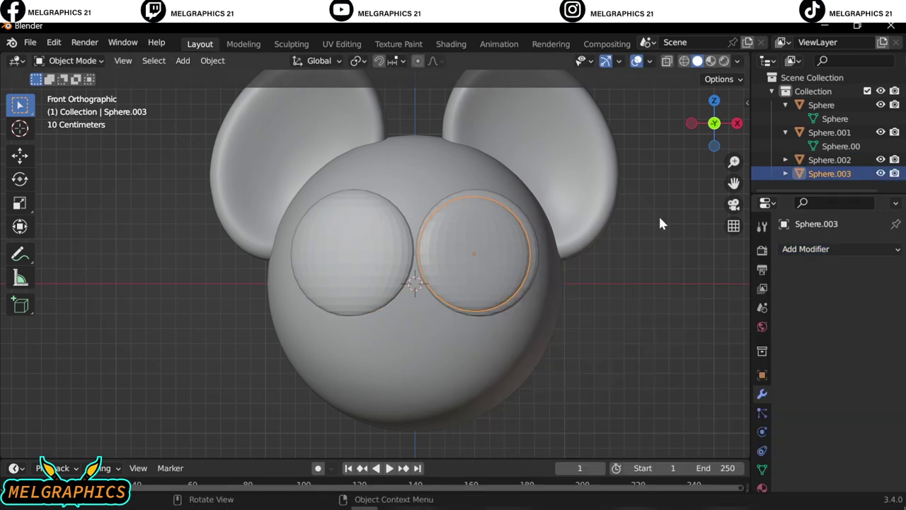
left_click(372, 258)
key("ctrl+z")
right_click(437, 279)
- Add an X-axis Mirror modifier to the inner eye disc (Sphere.003)
left_click(830, 173)
left_click(805, 248)
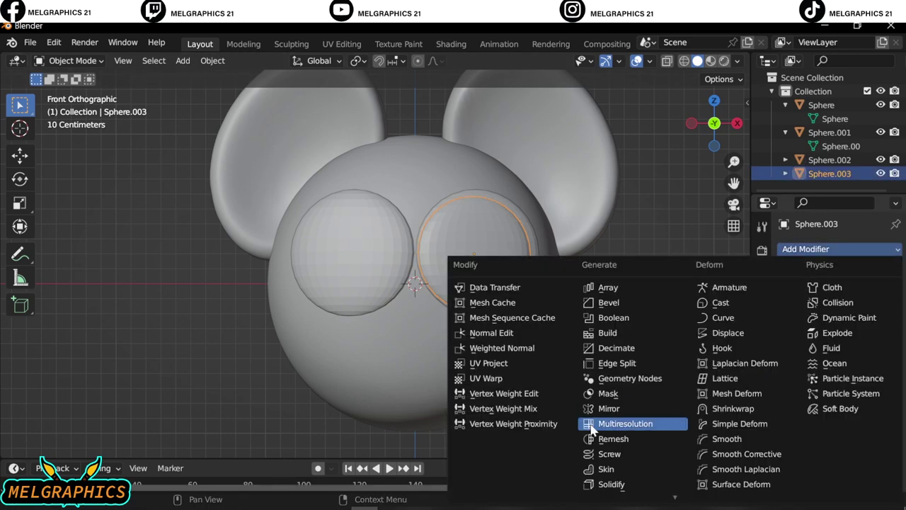
left_click(506, 349)
left_click(875, 272)
- Deselect everything to review both eyes, then select the head sphere
left_click(628, 339)
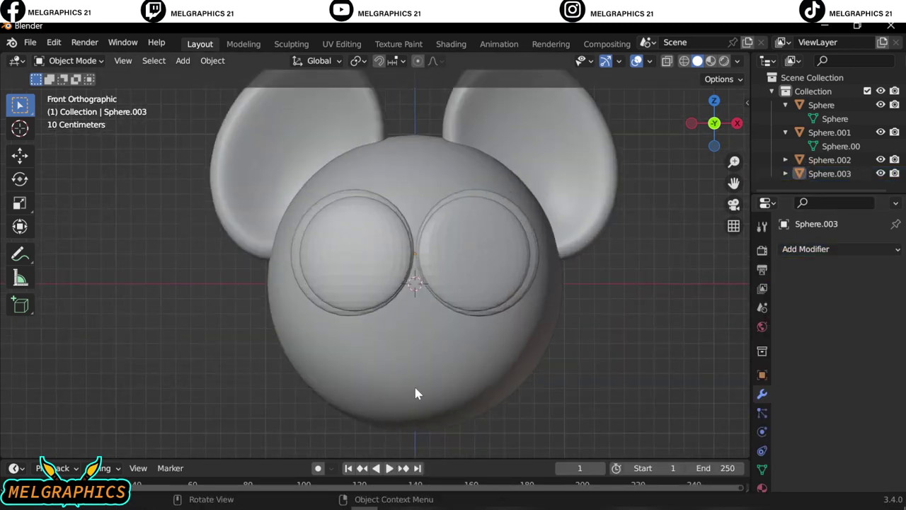
scroll(438, 429, "down", 4)
scroll(526, 366, "up", 7)
mouse_move(734, 183)
left_mouse_down()
mouse_move(763, 176)
mouse_move(735, 120)
left_mouse_up()
scroll(699, 209, "down", 4)
scroll(620, 333, "up", 2)
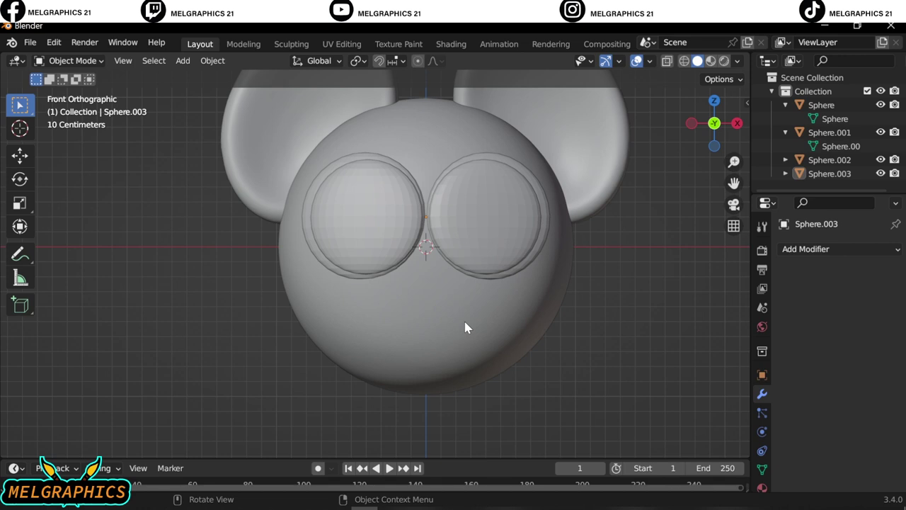
scroll(489, 331, "down", 3)
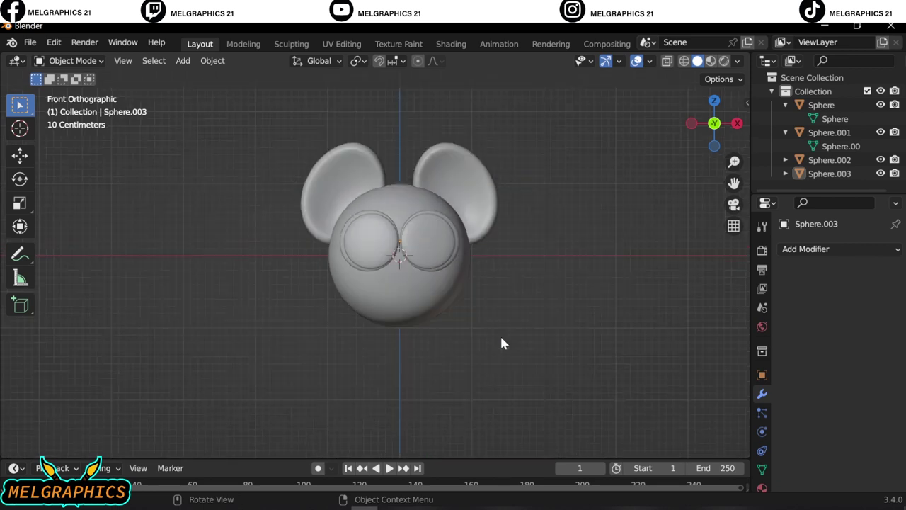
scroll(474, 325, "up", 4)
left_click(445, 363)
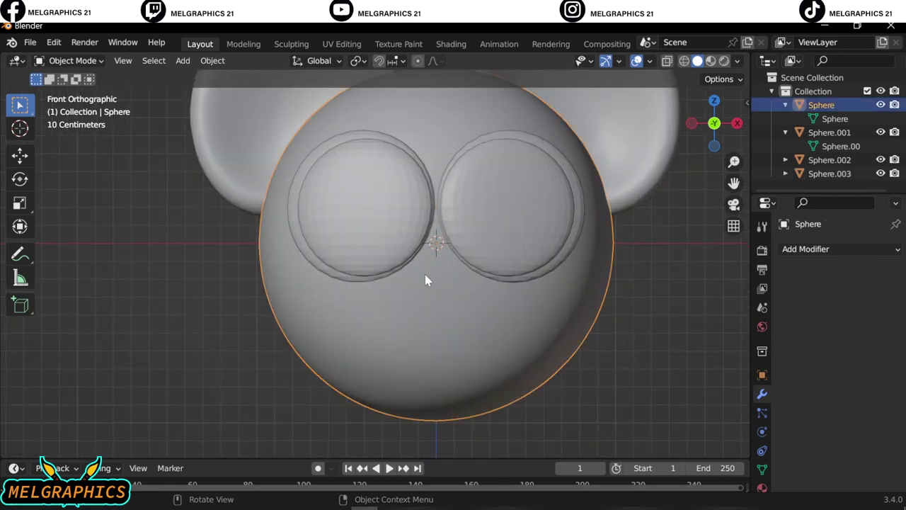
- Add a small cube and move it along Y so it sits in front of the face
left_click(183, 61)
mouse_move(203, 75)
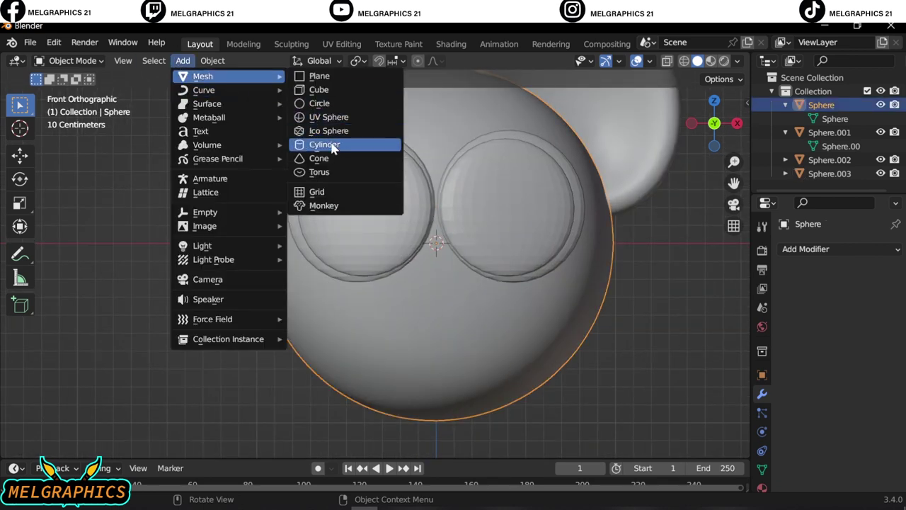
left_click(322, 89)
key("s")
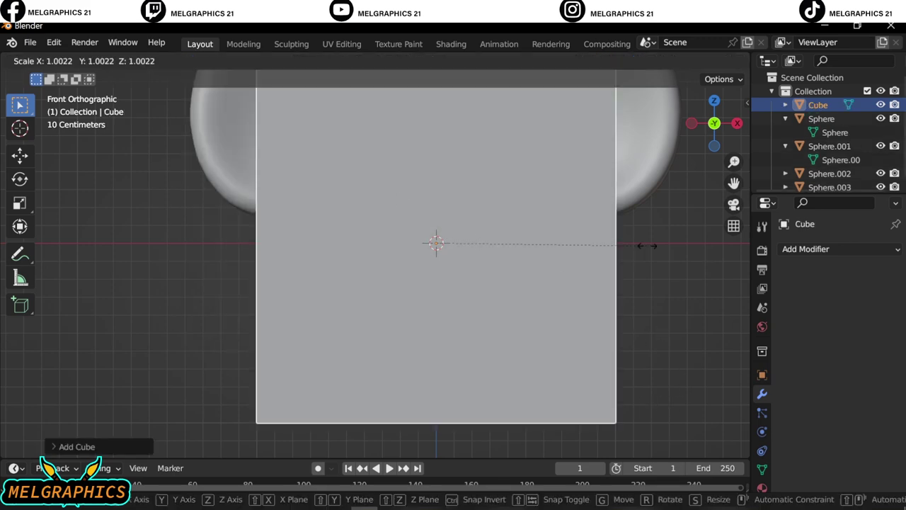
left_click(492, 291)
key("KP_3")
key("g")
key("y")
left_click(191, 283)
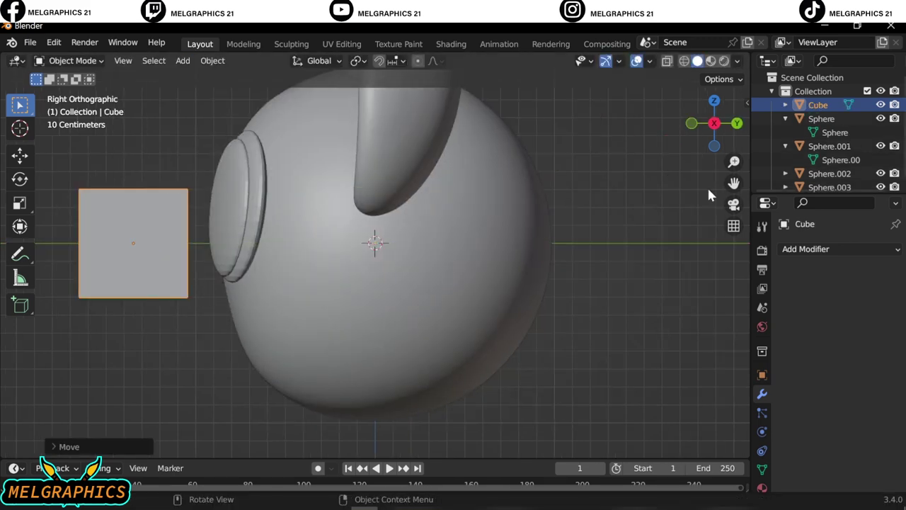
scroll(425, 284, "up", 2)
- Make the cube thin front to back and shrink it into a small tooth bar
left_click(762, 374)
key("Escape")
mouse_move(846, 412)
left_mouse_down()
mouse_move(814, 412)
mouse_move(828, 425)
mouse_move(878, 425)
mouse_move(821, 398)
left_mouse_up()
key("KP_1")
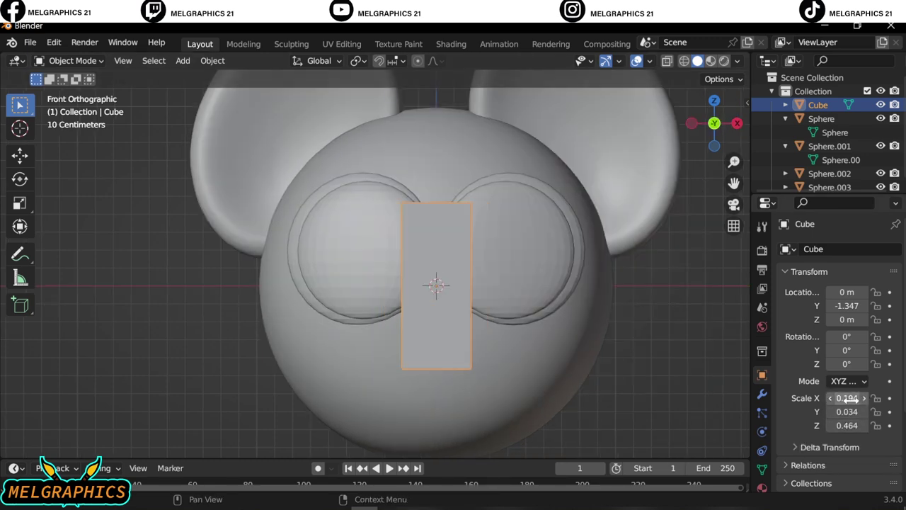
key("s")
left_click(427, 327)
scroll(427, 327, "up", 3)
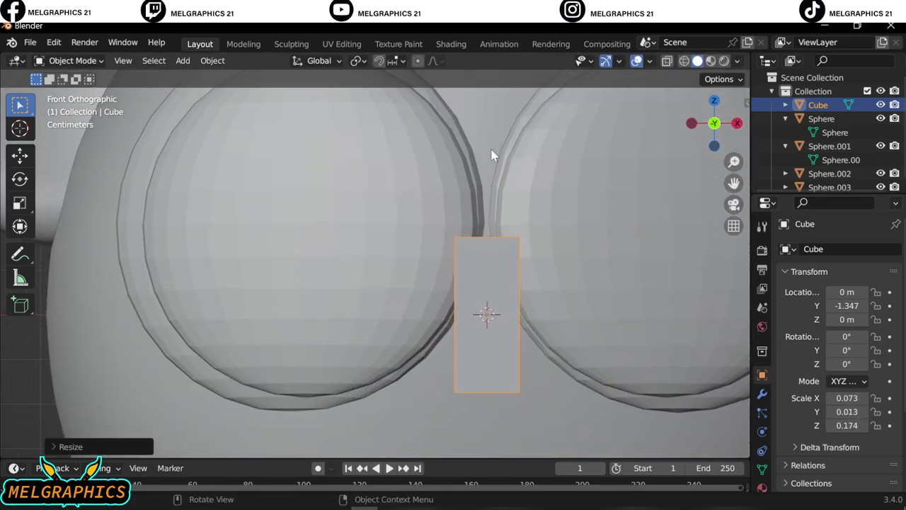
- In Edit Mode, scale the tooth's bottom edge narrower, then return to Object Mode
left_click(71, 60)
left_click(71, 89)
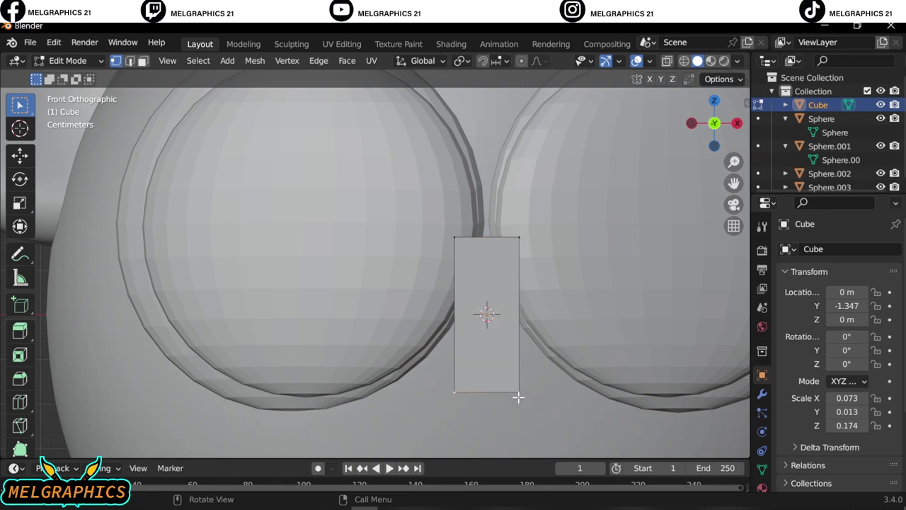
key("s")
key("Escape")
middle_click_drag(519, 397, 339, 323)
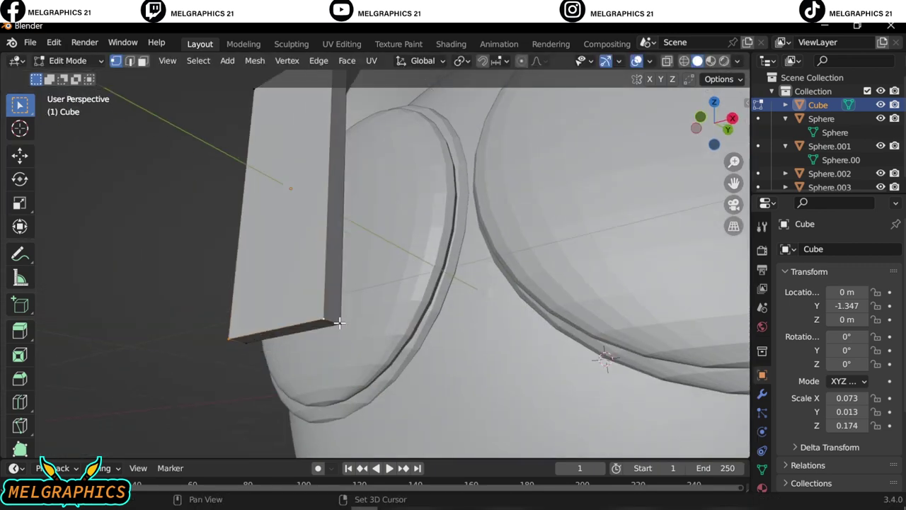
middle_click_drag(393, 354, 644, 392)
key("KP_1")
key("s")
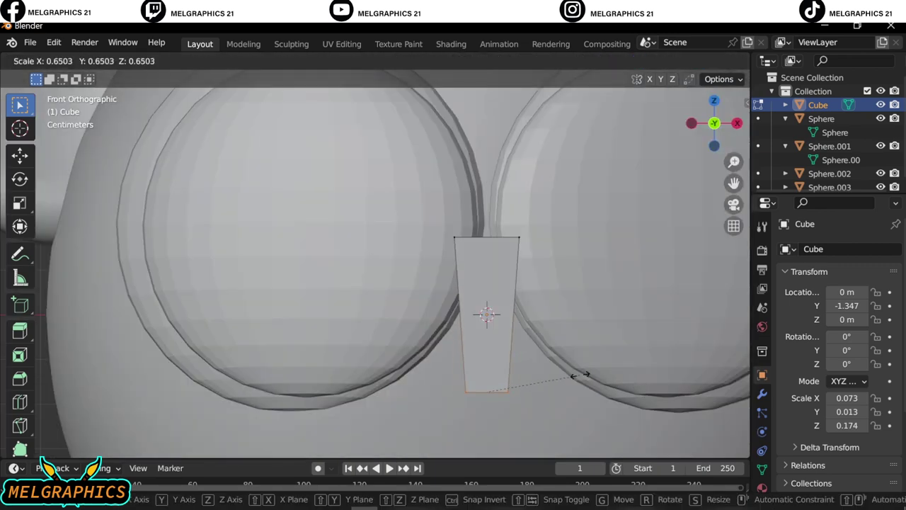
left_click(514, 250)
left_click(78, 62)
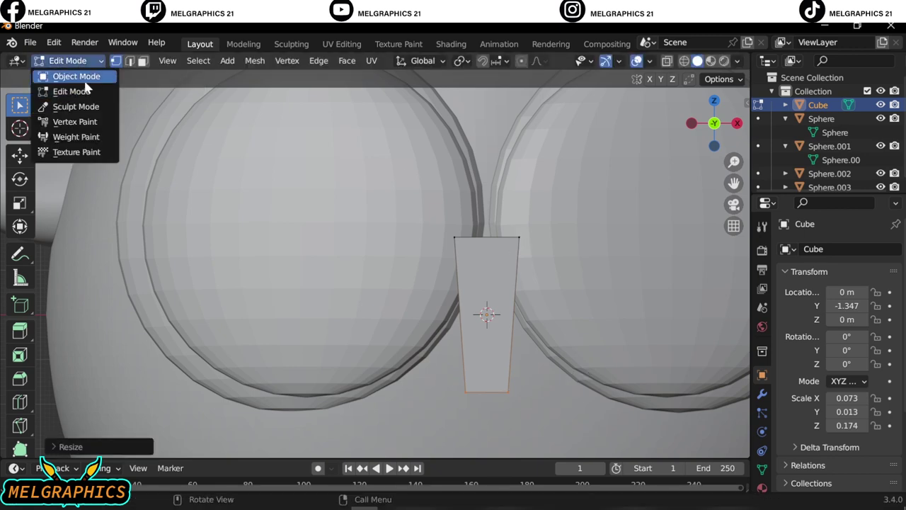
left_click(71, 75)
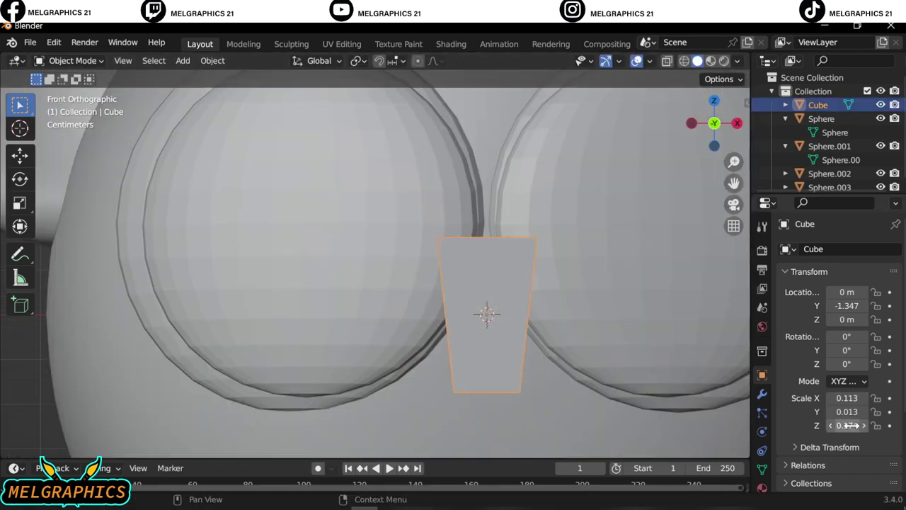
- Make the tooth shorter and thicker, and add a Bevel modifier to round its corners
mouse_move(847, 426)
left_mouse_down()
mouse_move(839, 426)
mouse_move(871, 411)
left_mouse_up()
key("KP_3")
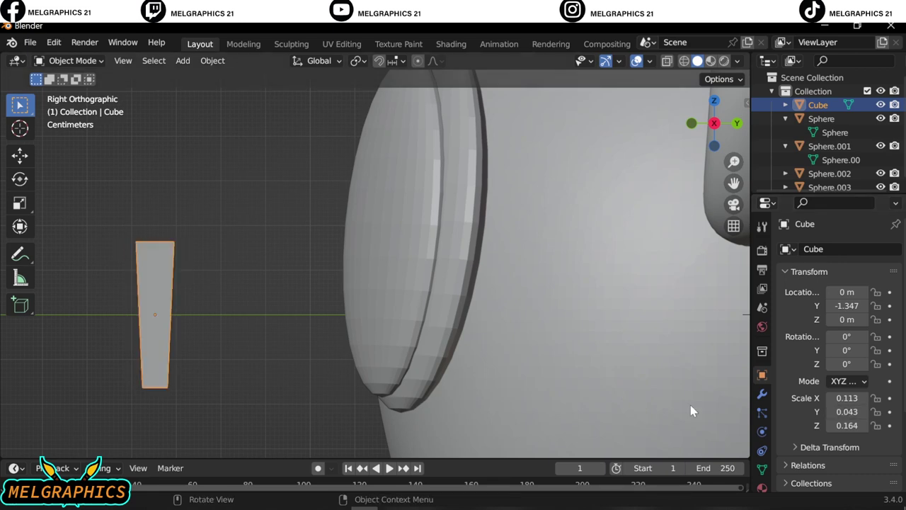
key("KP_1")
left_click(761, 393)
left_click(838, 248)
left_click(600, 303)
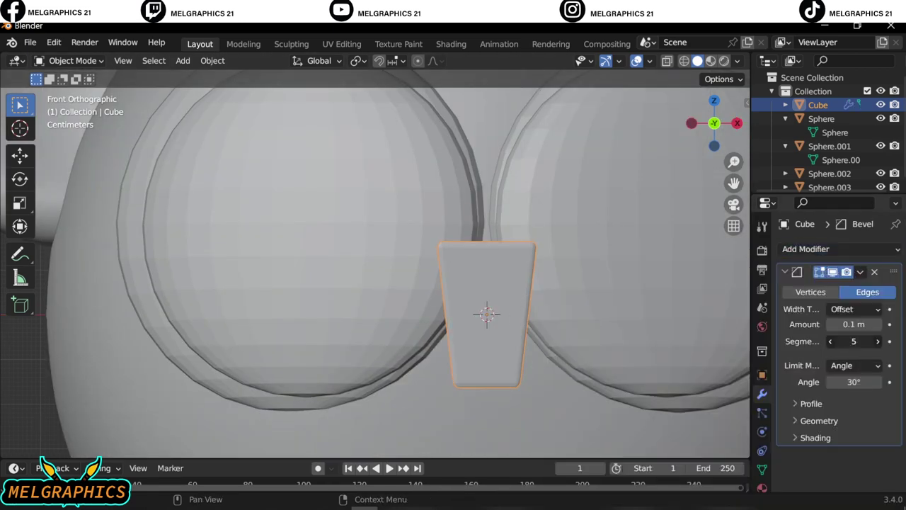
- Move the tooth forward against the face and lower it below the eyes
key("KP_3")
key("g")
key("y")
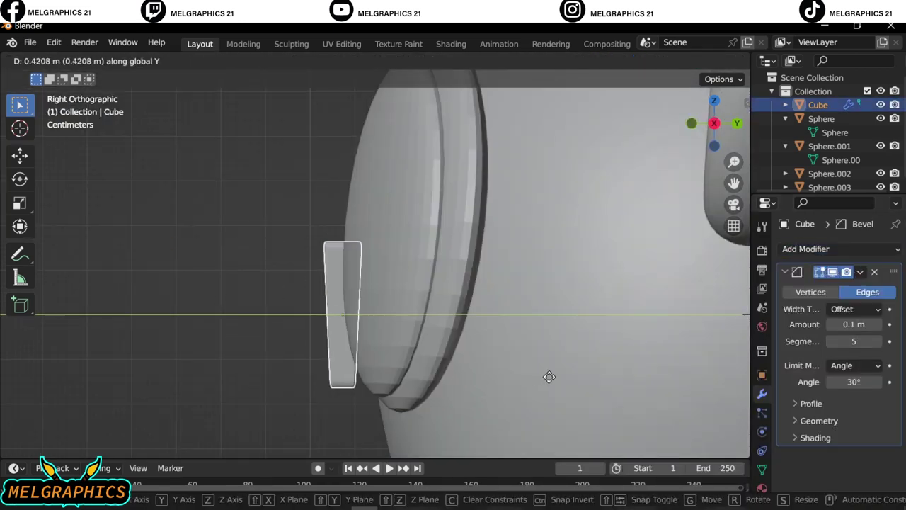
left_click(548, 376)
key("KP_1")
scroll(472, 320, "down", 2)
key("g")
key("z")
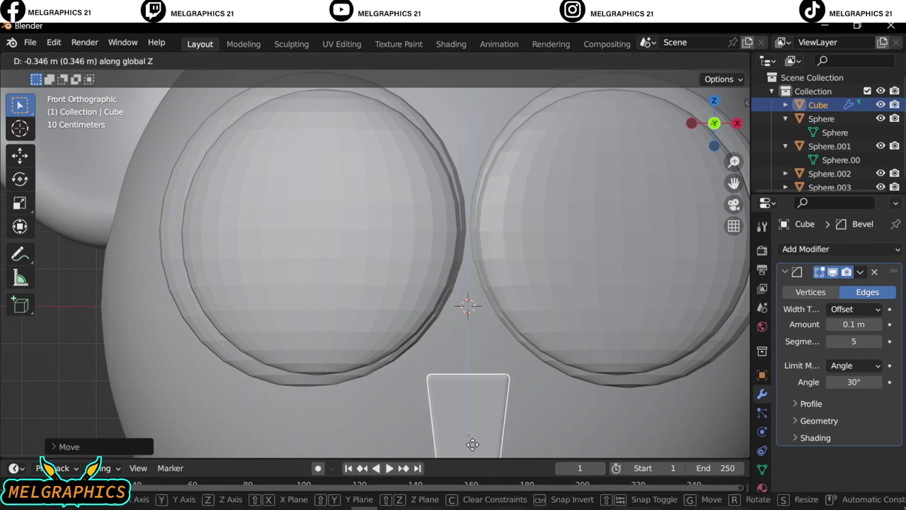
left_click(475, 429)
- Fine-tune the tooth so it sits on the face surface at Z -0.325
key("KP_3")
key("g")
key("y")
left_click(499, 422)
scroll(488, 418, "up", 2)
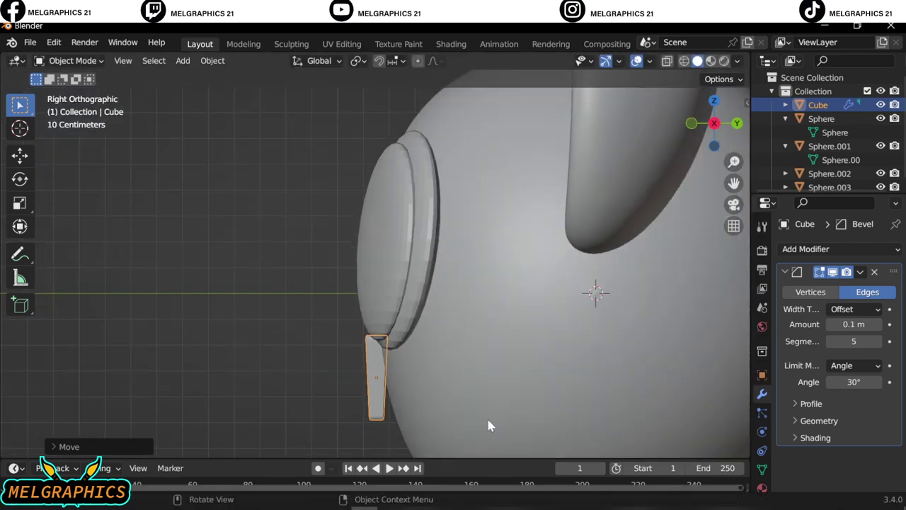
key("g")
left_click(491, 417)
left_click(762, 375)
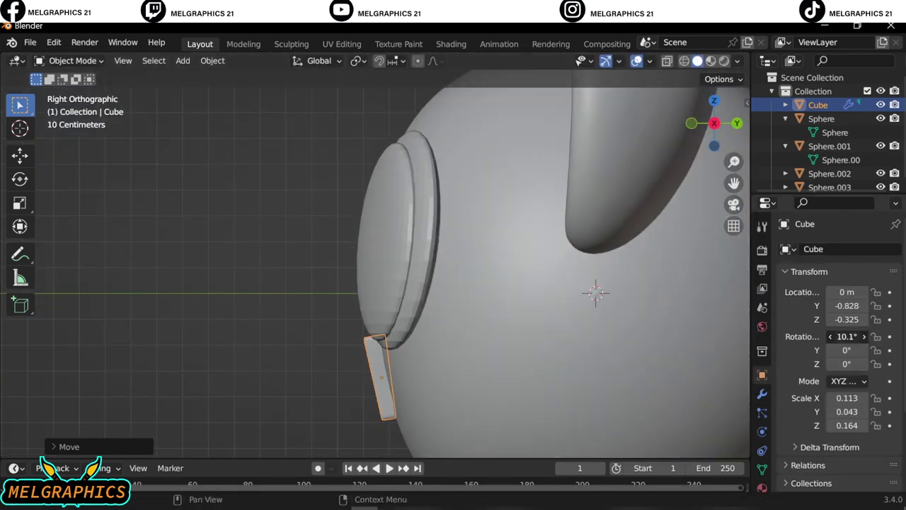
key("KP_1")
scroll(403, 365, "up", 2)
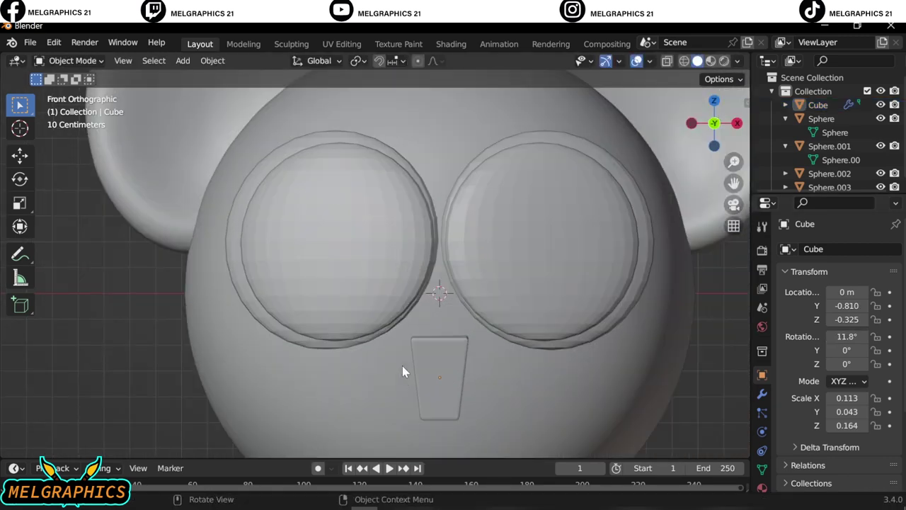
scroll(407, 397, "down", 2)
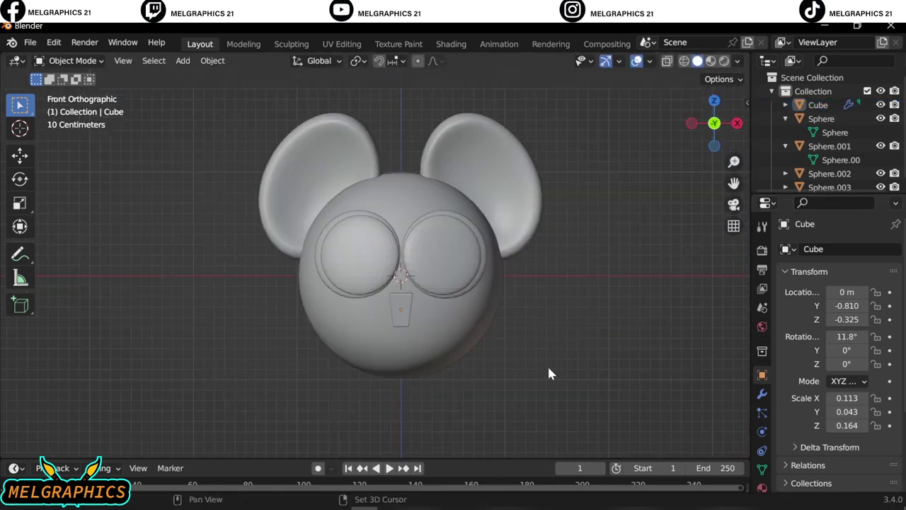
key("shift+a")
- Add a UV sphere, then scale it and place it over the right eye
left_click(663, 269)
key("s")
left_click(417, 301)
key("g")
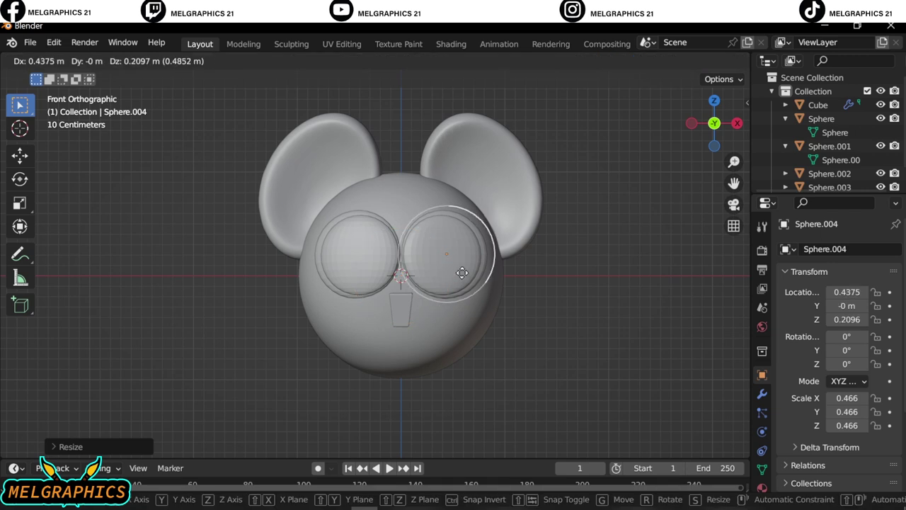
left_click(464, 278)
key("s")
left_click(465, 281)
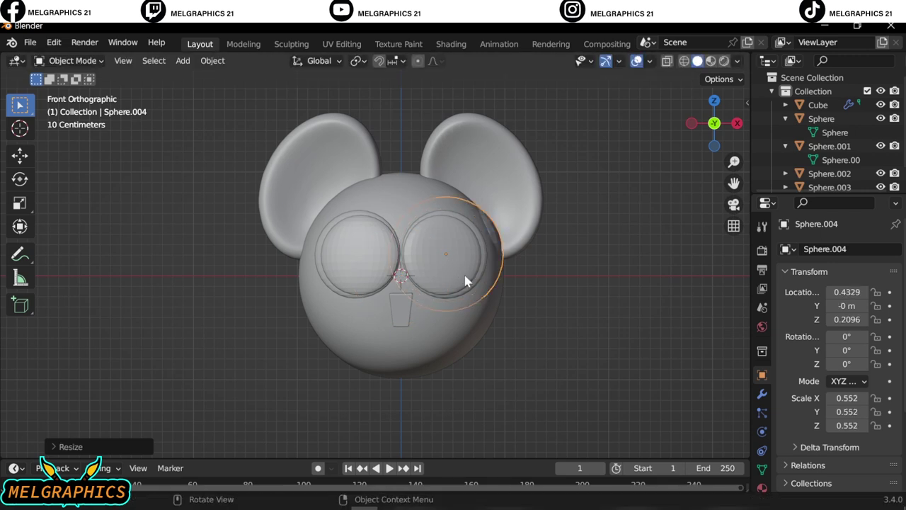
key("s")
left_click(462, 280)
- Raise the tooth slightly along Z to -0.280
left_click(396, 315)
key("g")
key("z")
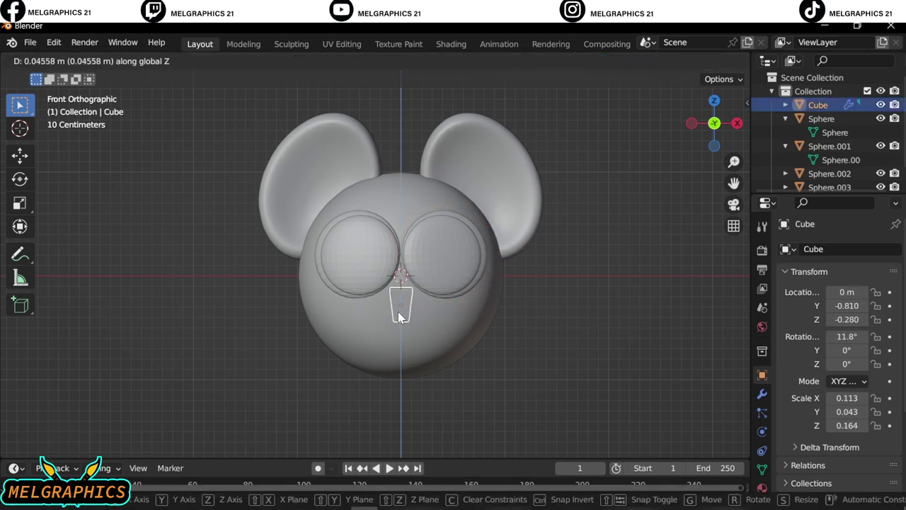
left_click(398, 311)
type("teeth")
- Rename the objects in the Outliner to teeth, head, ears, eyes and pupils
key("Return")
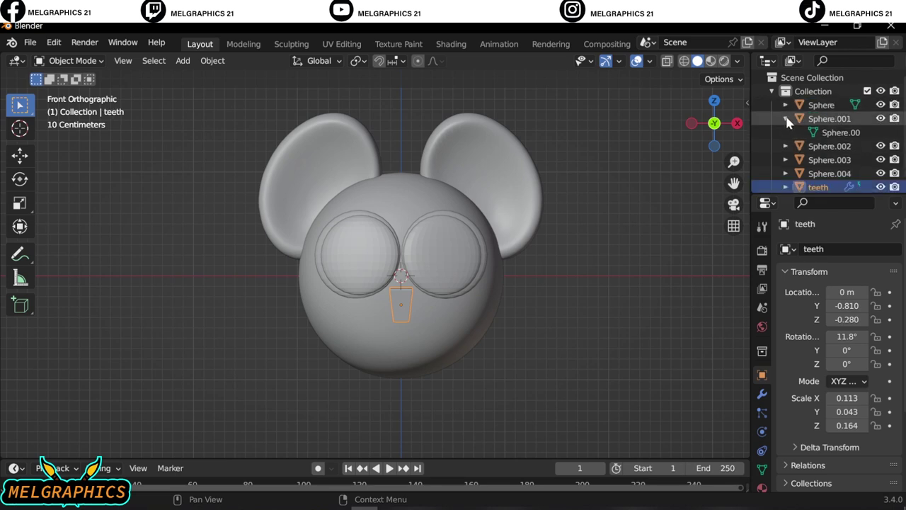
double_click(822, 104)
type("head")
double_click(831, 119)
type("ears")
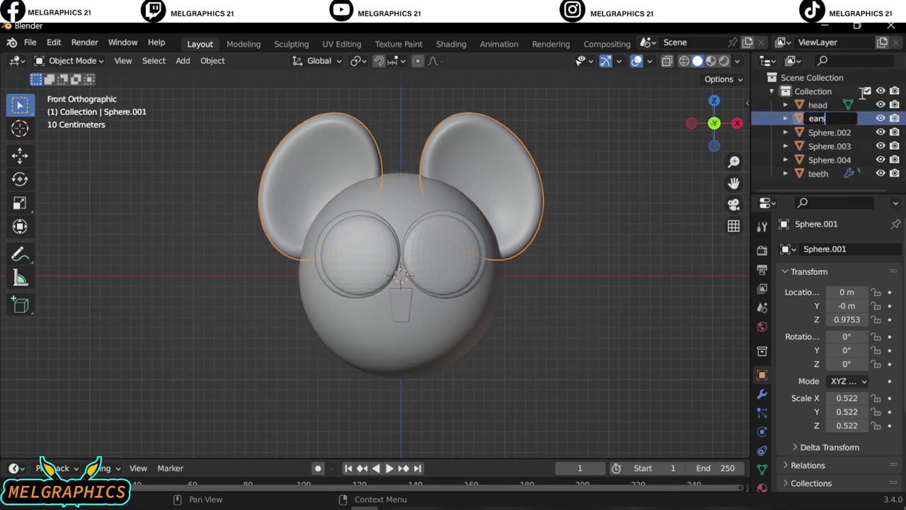
key("Return")
double_click(824, 132)
type("eyes")
key("Return")
double_click(825, 145)
type("pupils")
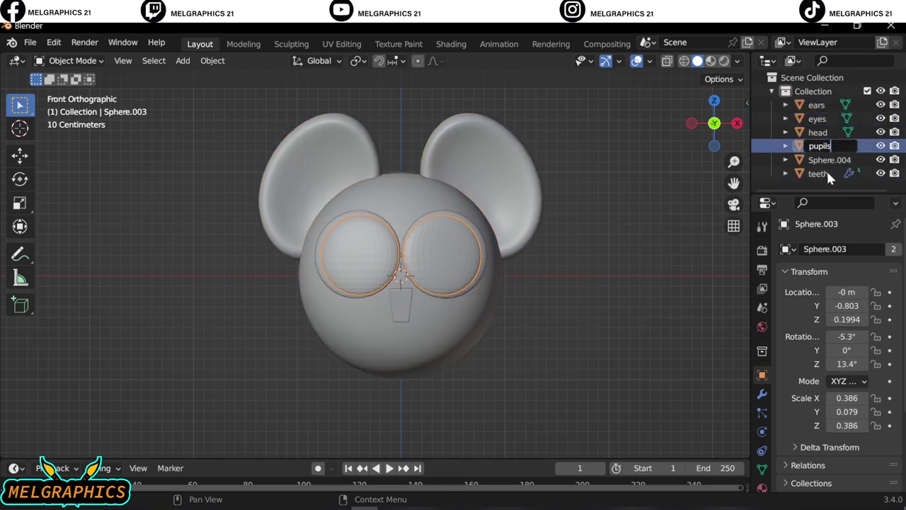
- Bring the new eye sphere forward along Y onto the face
key("Return")
left_click(829, 160)
key("KP_3")
key("g")
left_click(419, 259)
- Flatten the sphere front to back and center it along X over the right eye
key("KP_1")
key("g")
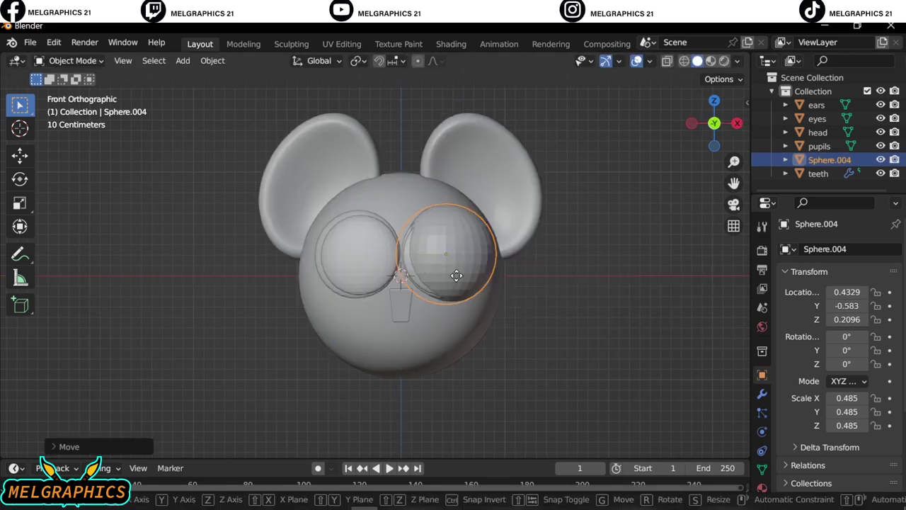
left_click(452, 279)
key("KP_3")
left_click_drag(846, 411, 821, 411)
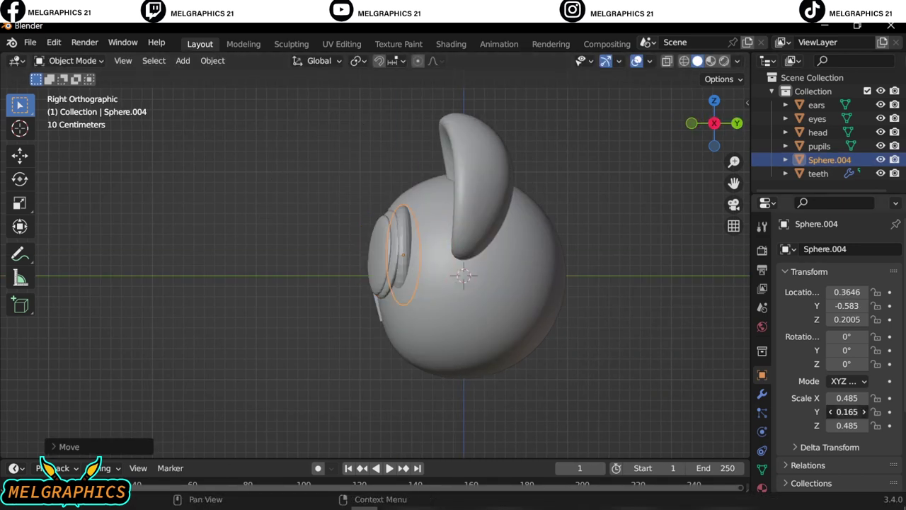
key("KP_1")
key("g")
key("x")
left_click(480, 284)
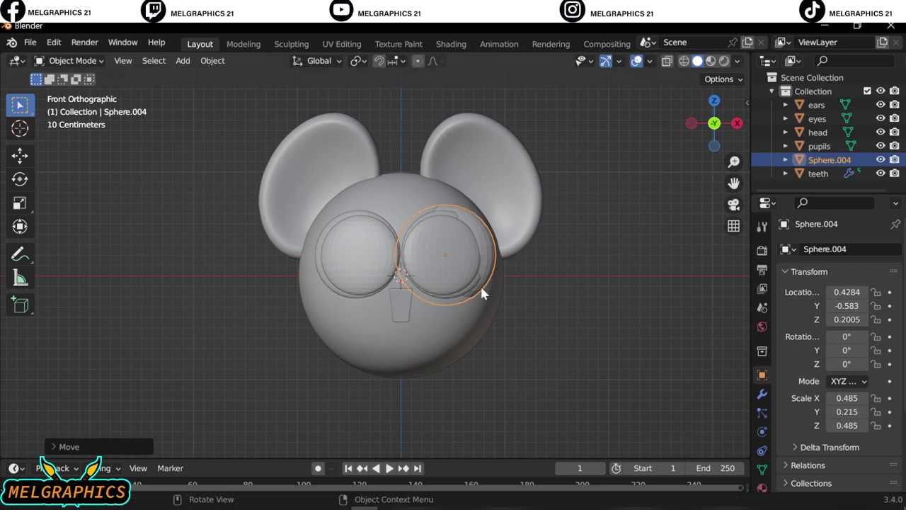
- Push the eye shell forward and tilt it around its vertical axis to fit the head
key("KP_3")
key("g")
key("y")
left_click(505, 309)
key("KP_1")
left_click_drag(847, 363, 870, 363)
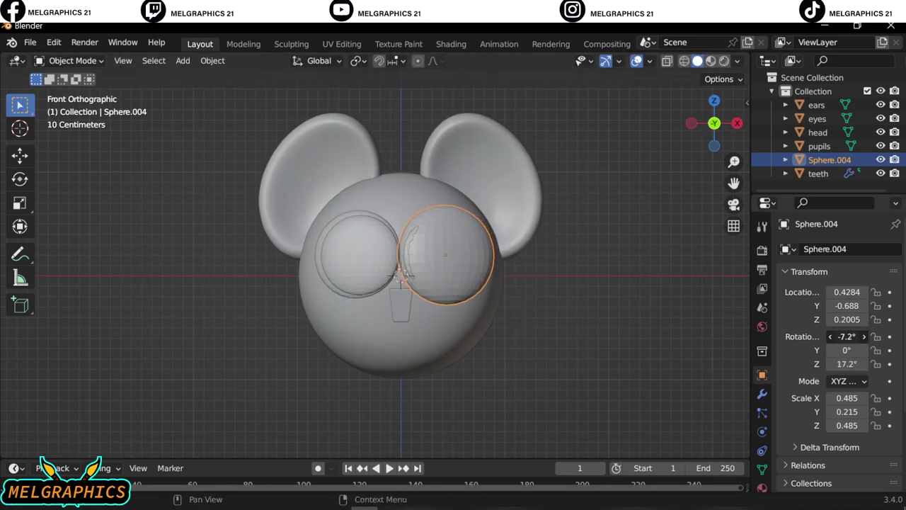
key("KP_3")
middle_click_drag(566, 382, 706, 383)
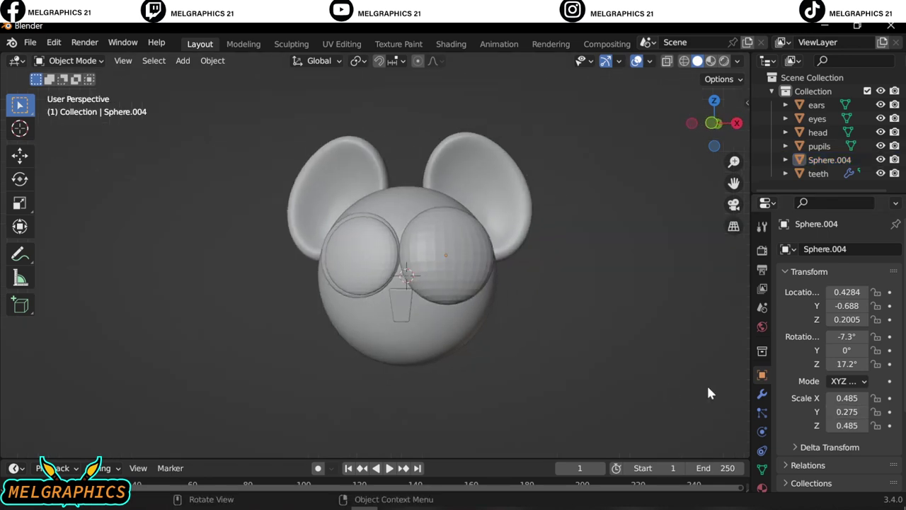
key("alt+a")
scroll(414, 319, "up", 5)
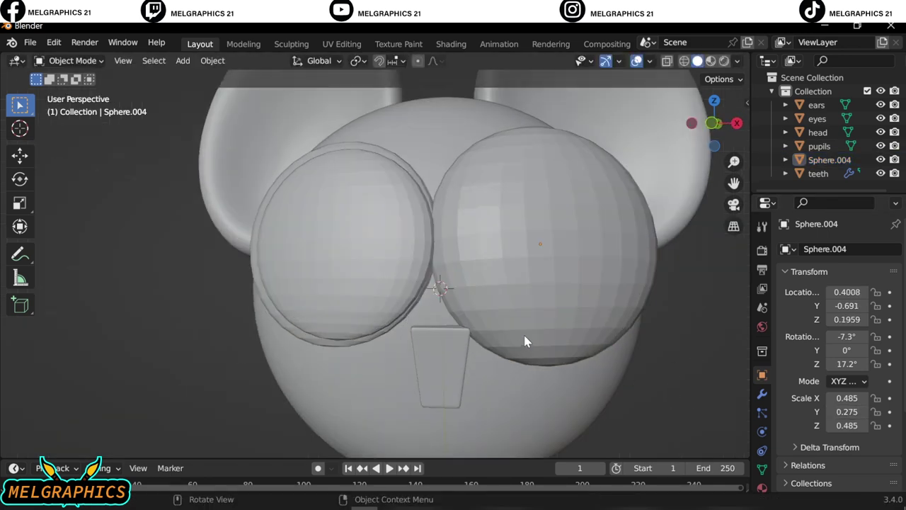
left_click(526, 340)
- Add a Mirror modifier with head as Mirror Object so both eyes are covered
left_click(762, 394)
left_click(839, 248)
left_click(626, 409)
left_click(885, 342)
left_click(435, 312)
scroll(675, 394, "down", 3)
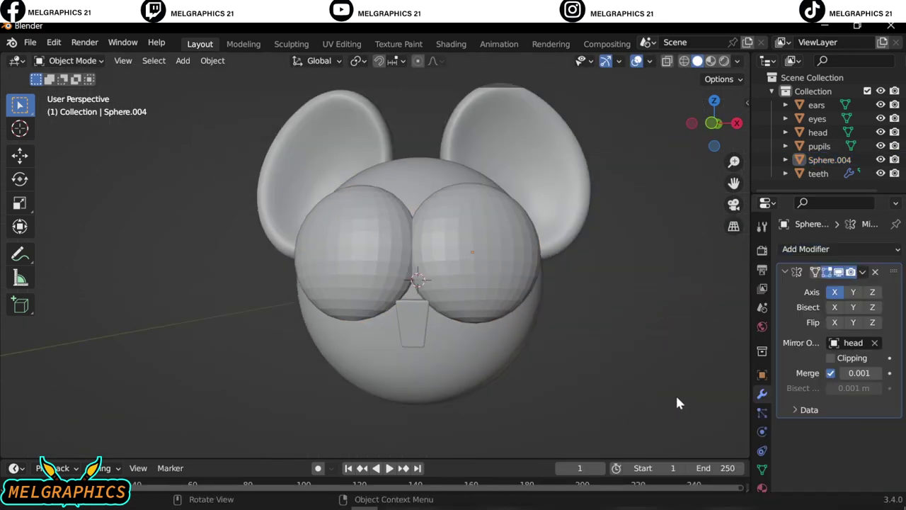
scroll(554, 389, "up", 3)
key("KP_1")
key("KP_3")
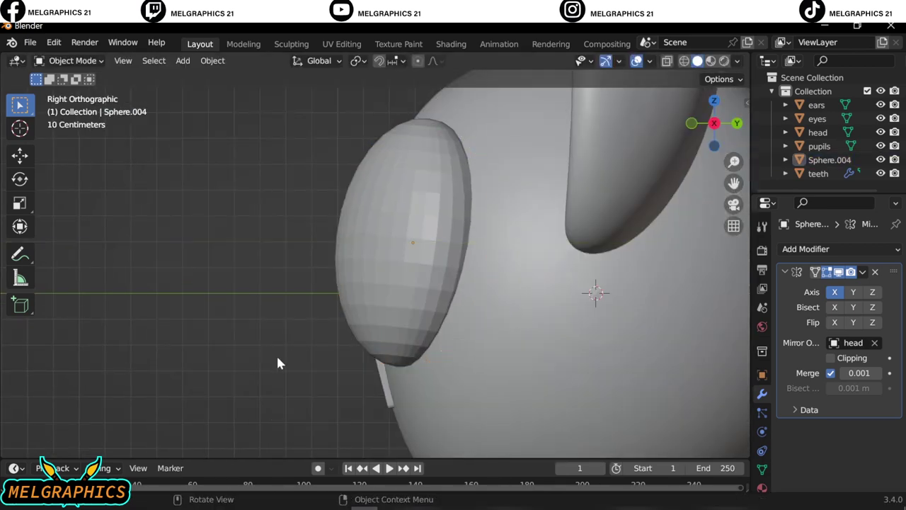
middle_click_drag(276, 364, 427, 356)
- Sculpt the eye shells with X mirroring on, creasing the outer eye edge with the Clay brush
scroll(426, 356, "down", 3)
left_click(71, 60)
left_click(67, 106)
key("r")
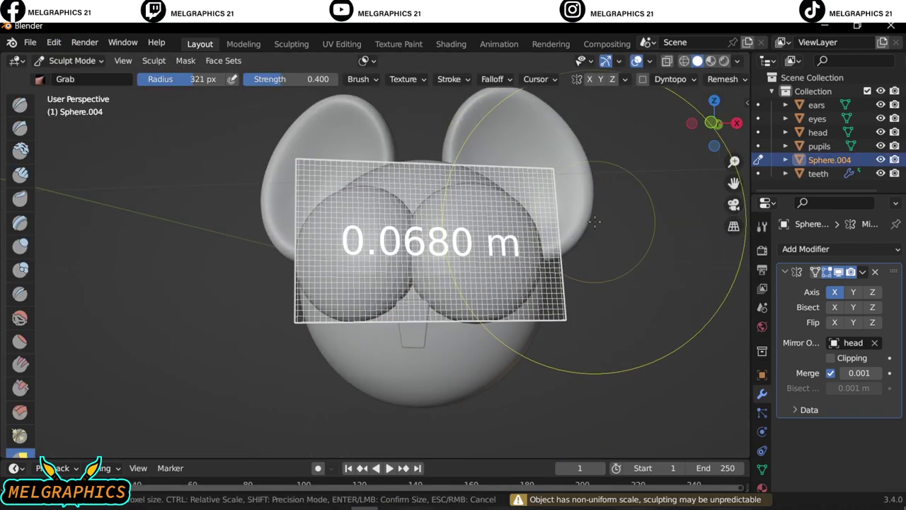
key("Escape")
key("f")
key("Escape")
left_click(589, 79)
scroll(298, 312, "up", 4)
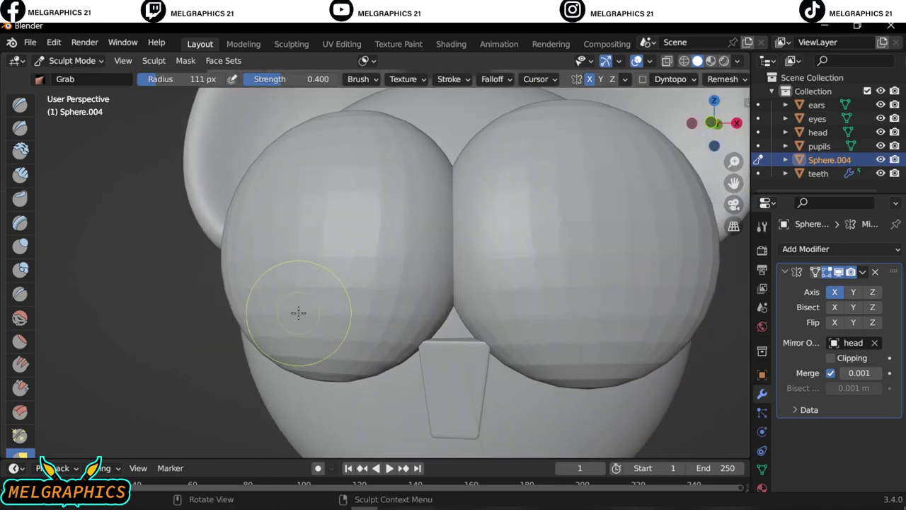
key("c")
scroll(542, 348, "down", 4)
key("KP_1")
scroll(293, 299, "up", 4)
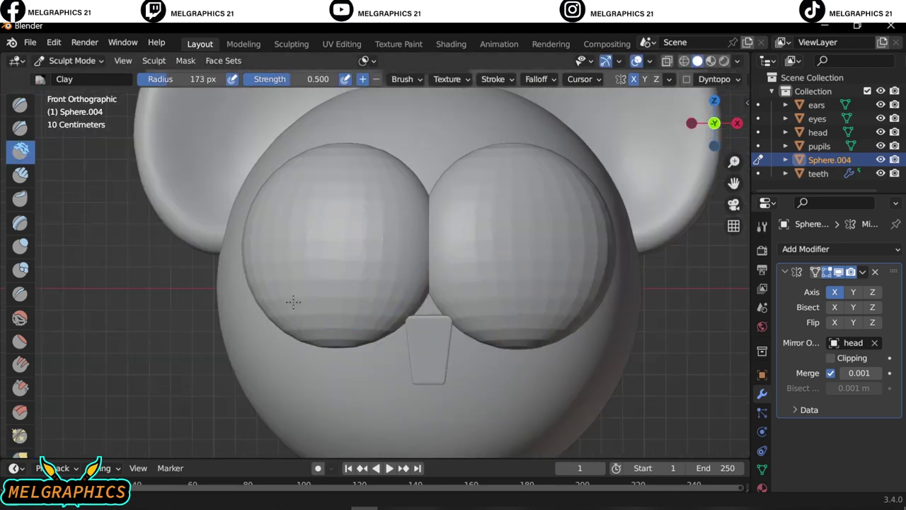
left_click_drag(644, 326, 623, 213)
left_click(19, 454)
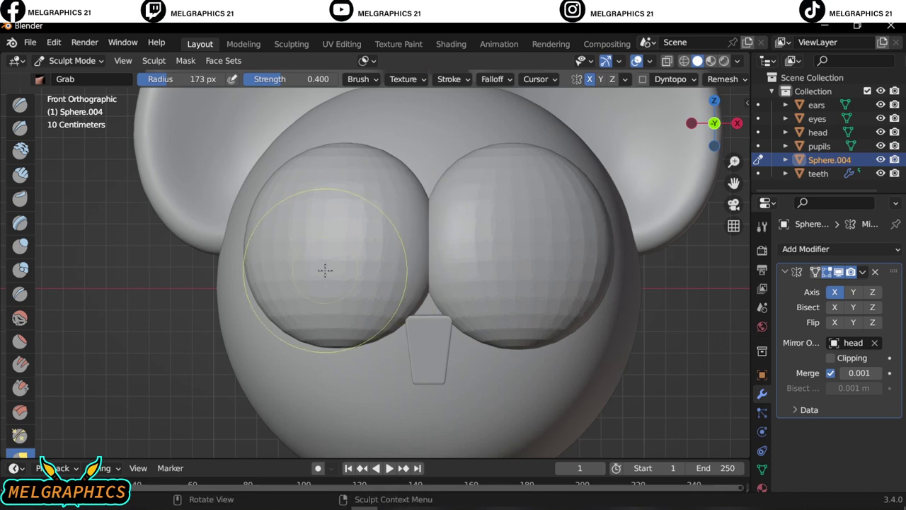
- Return to Object Mode and shade both eye shells smooth
left_click(72, 60)
left_click(76, 75)
left_click(269, 198)
right_click(262, 195)
left_click(269, 196)
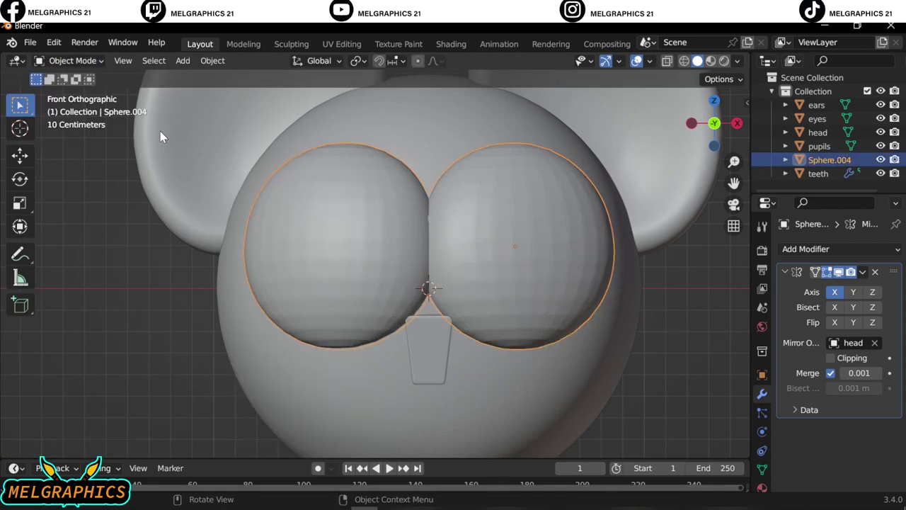
- Use the Elastic Deform brush in Sculpt Mode to bulge both eyes down and outward
left_click(72, 60)
left_click(76, 106)
left_click(20, 425)
left_click_drag(307, 293, 304, 340)
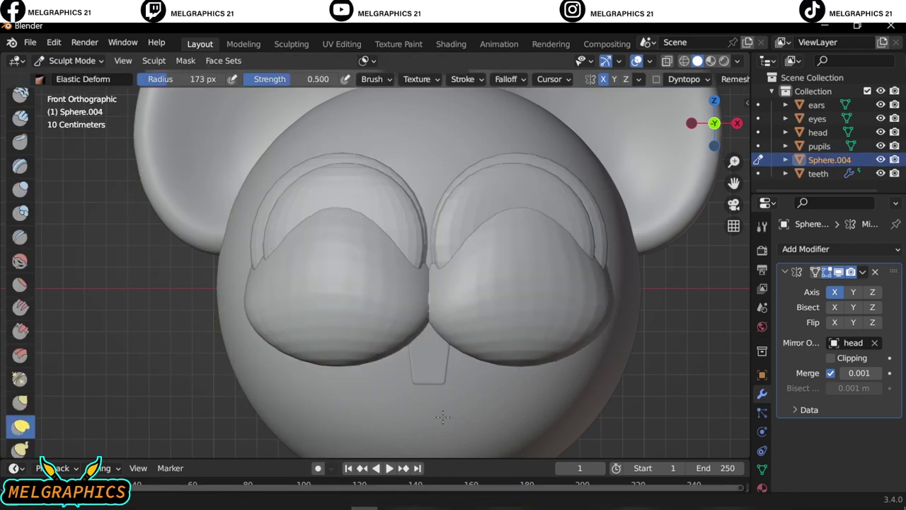
key("ctrl+z")
key("ctrl+z")
scroll(354, 235, "down", 1)
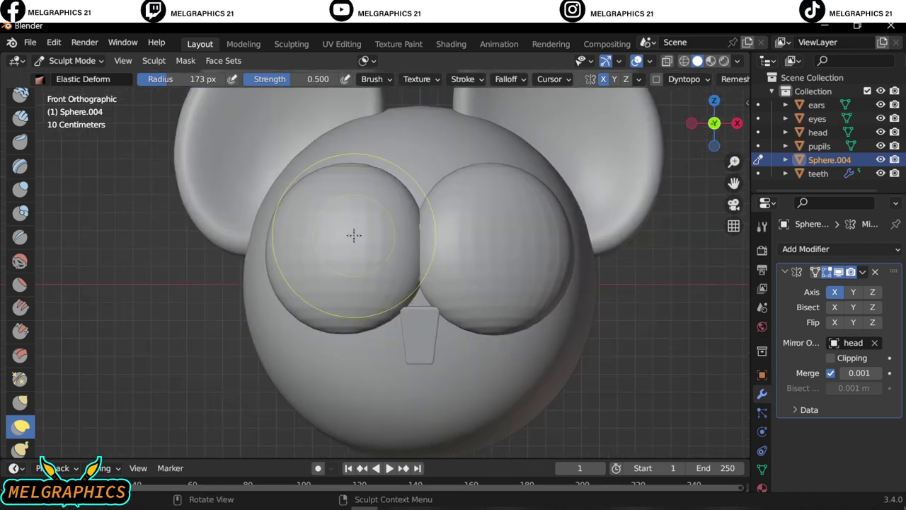
scroll(397, 277, "up", 1)
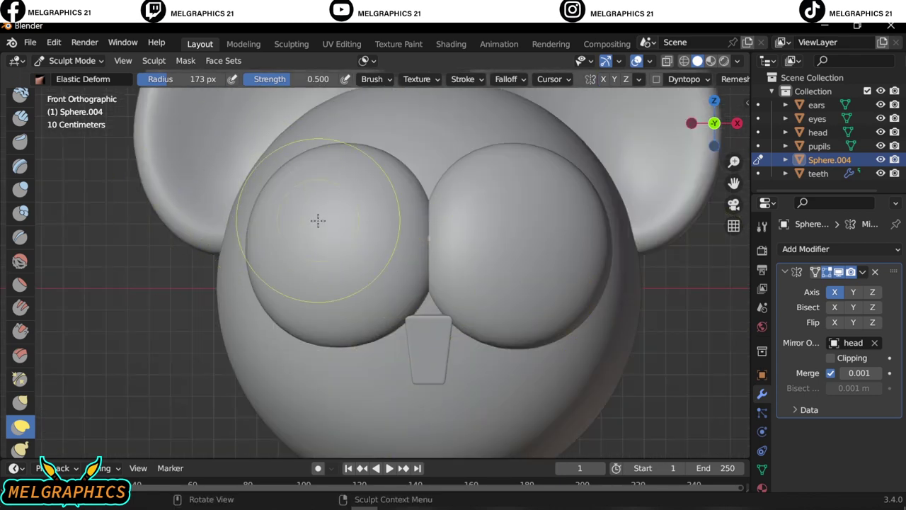
mouse_move(318, 220)
middle_mouse_down()
mouse_move(308, 172)
mouse_move(439, 269)
mouse_move(397, 226)
mouse_move(506, 253)
middle_mouse_up()
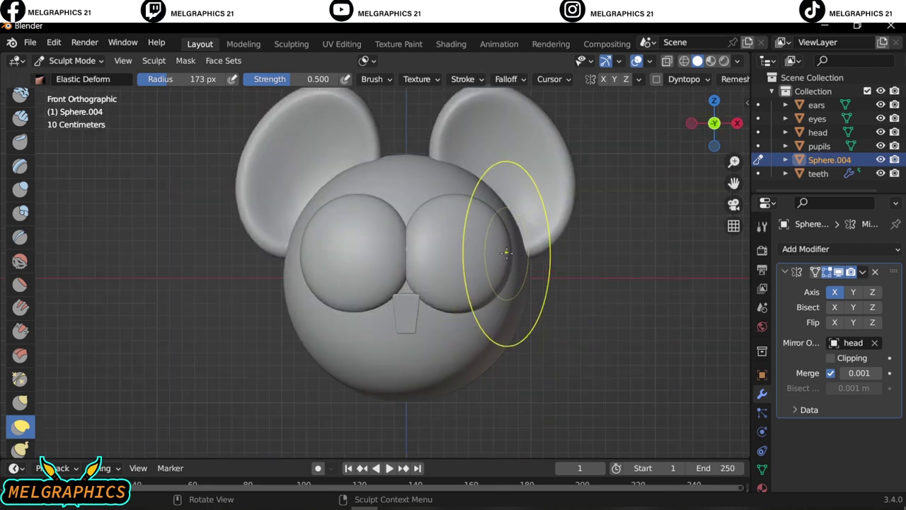
left_click_drag(506, 253, 440, 324)
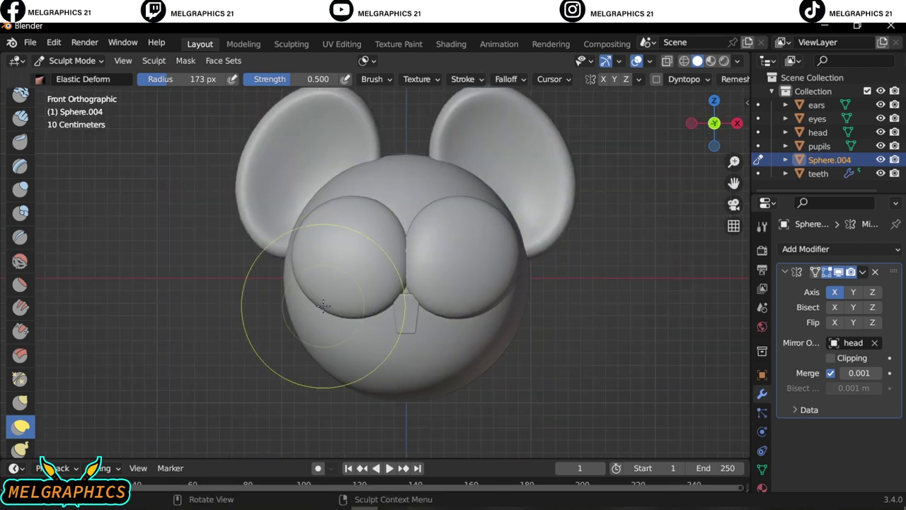
- Shrink the brush radius to 65 px and refine the drooping lower eye corners
scroll(340, 315, "up", 3)
scroll(370, 330, "up", 2)
scroll(509, 339, "up", 2)
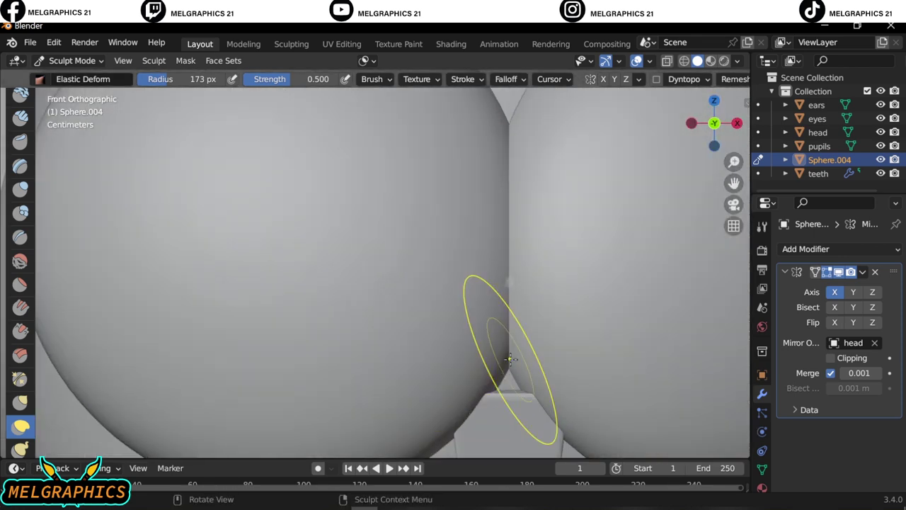
scroll(489, 357, "up", 1)
scroll(474, 362, "down", 1)
scroll(568, 285, "down", 4)
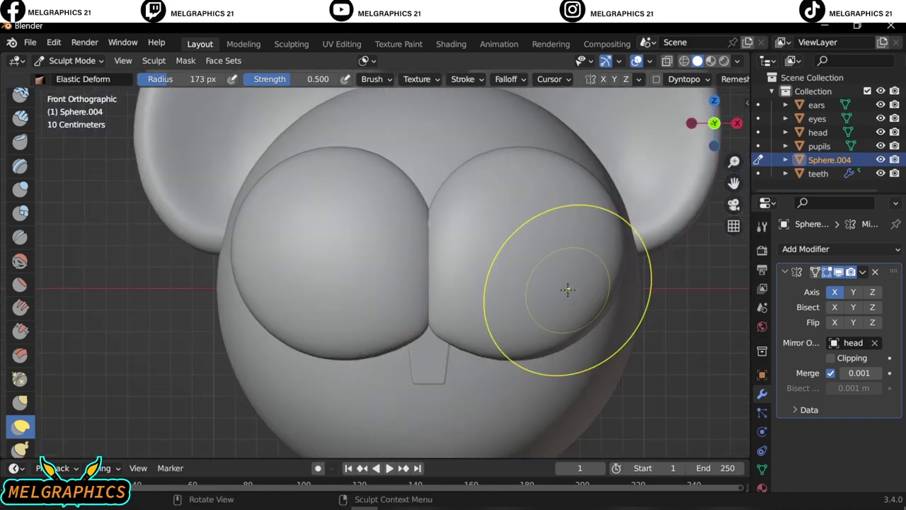
scroll(569, 252, "down", 2)
scroll(303, 344, "up", 4)
mouse_move(304, 344)
middle_mouse_down("alt")
mouse_move(610, 351)
mouse_move(243, 304)
middle_mouse_up("alt")
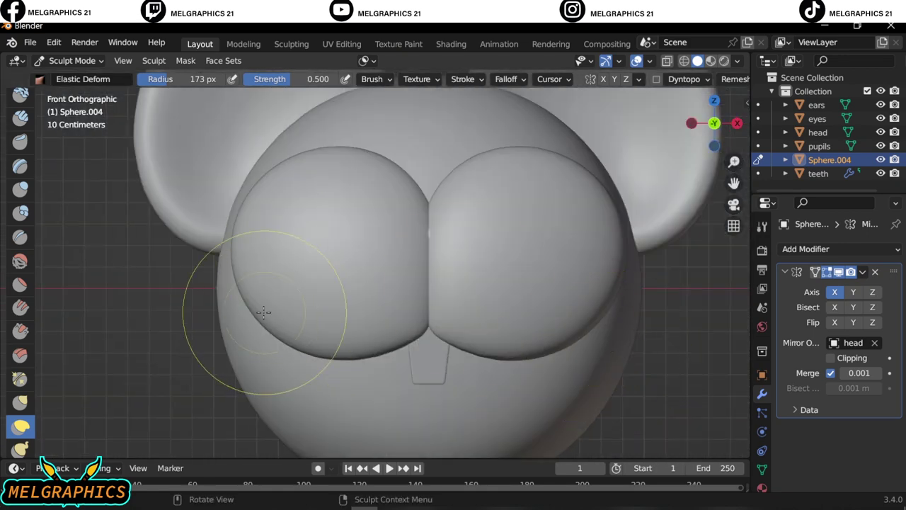
key("f")
left_click(311, 330)
mouse_move(394, 334)
middle_mouse_down("alt")
mouse_move(409, 315)
mouse_move(552, 348)
middle_mouse_up("alt")
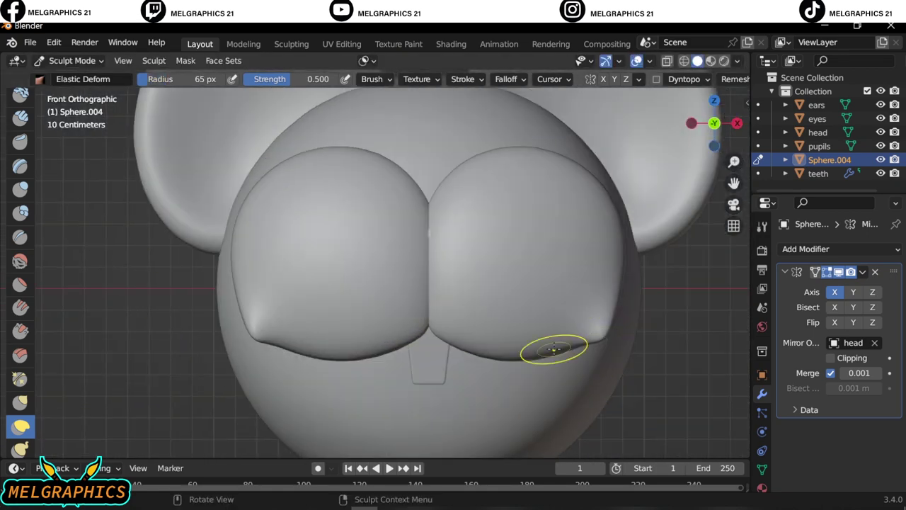
- Carve sharp creases along the bottom of the eyes with the Draw Sharp brush
scroll(20, 283, "up", 5)
left_click(20, 127)
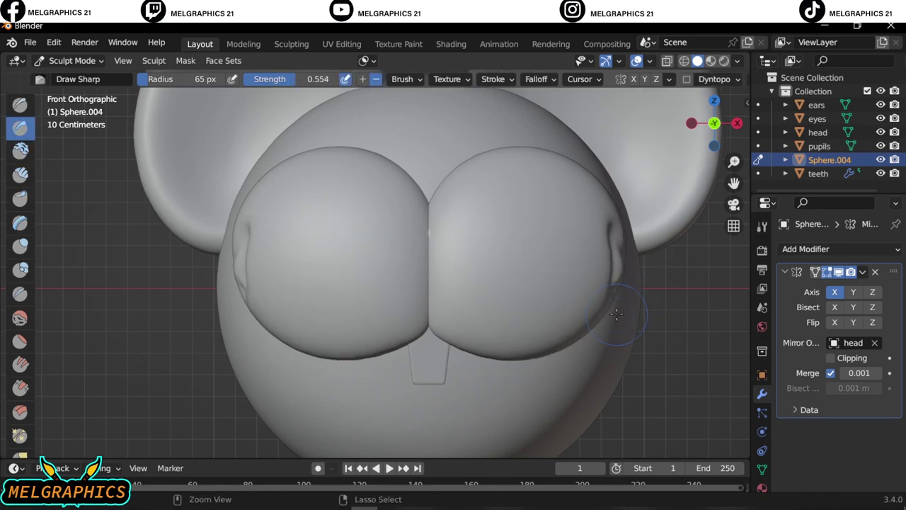
left_click_drag(505, 347, 560, 351)
scroll(719, 315, "up", 2)
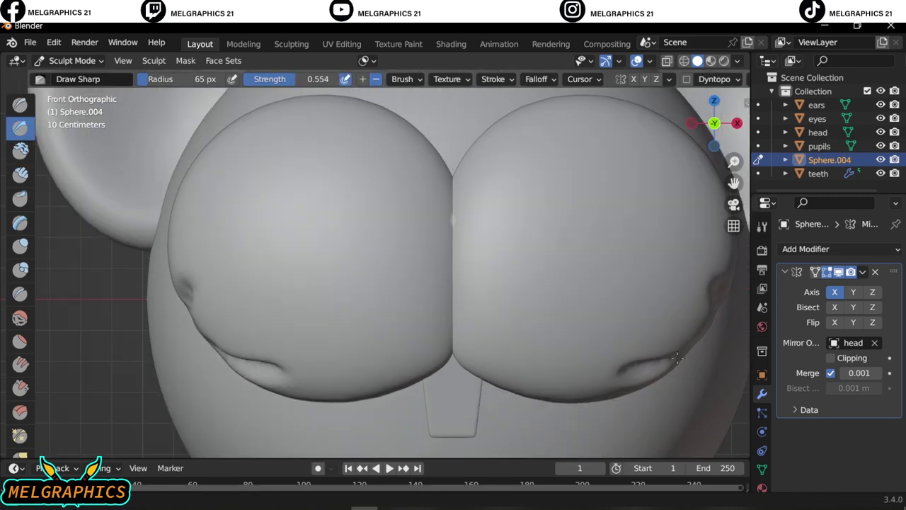
scroll(640, 382, "down", 1)
scroll(528, 377, "down", 3)
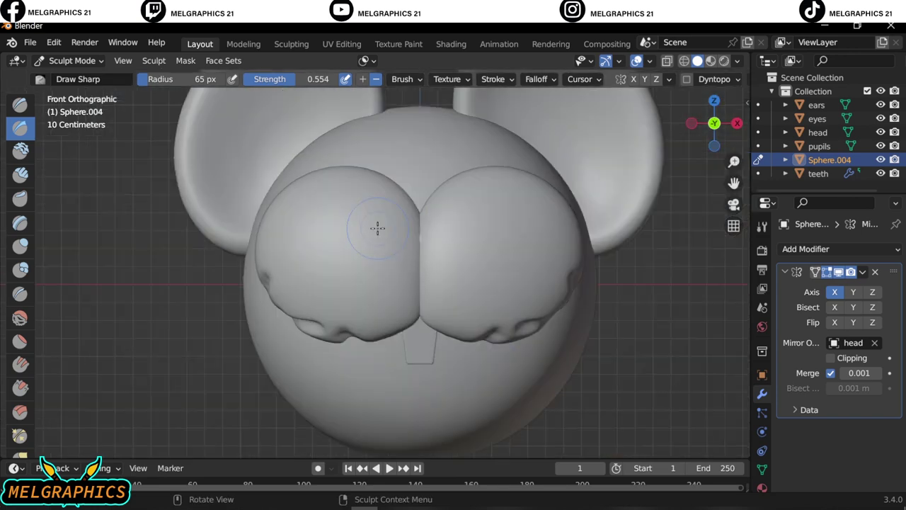
scroll(374, 226, "up", 2)
mouse_move(374, 226)
middle_mouse_down("shift")
mouse_move(252, 340)
mouse_move(584, 364)
middle_mouse_up("shift")
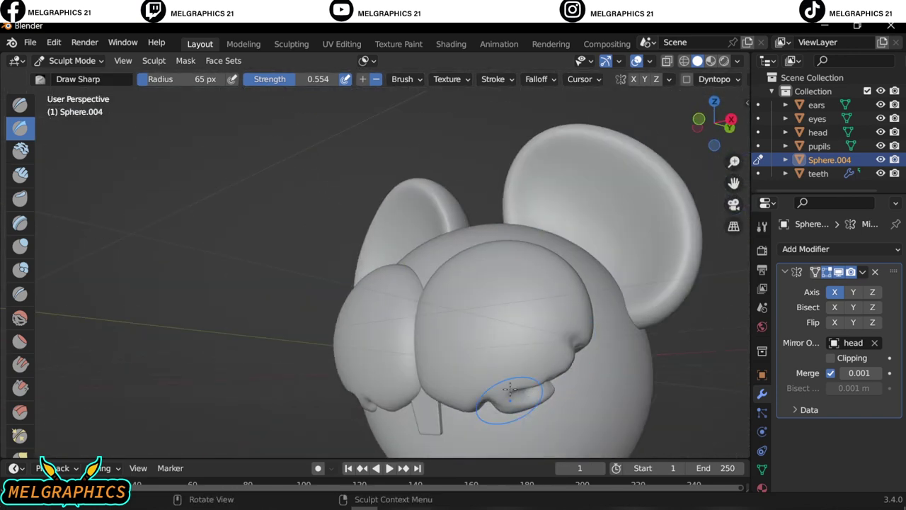
- Try the Grab and Flatten brushes, checking the head from front and perspective views
key("KP_1")
scroll(481, 280, "up", 3)
key("g")
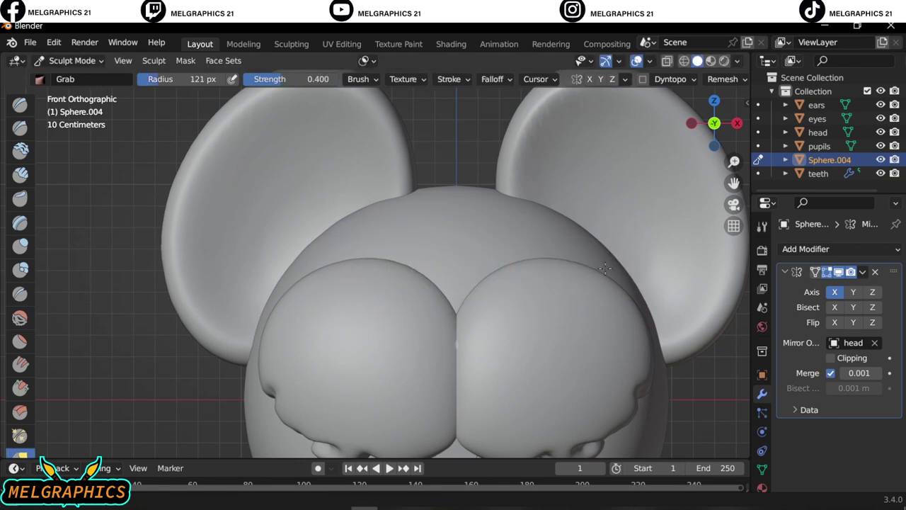
scroll(20, 283, "down", 2)
left_click(20, 284)
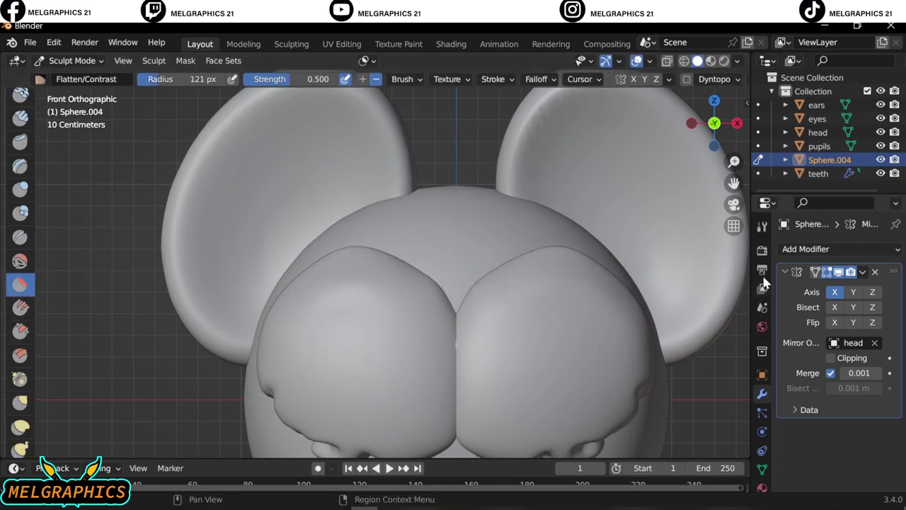
scroll(545, 360, "down", 5)
mouse_move(546, 360)
middle_mouse_down()
mouse_move(472, 283)
mouse_move(559, 324)
middle_mouse_up()
key("g")
key("KP_1")
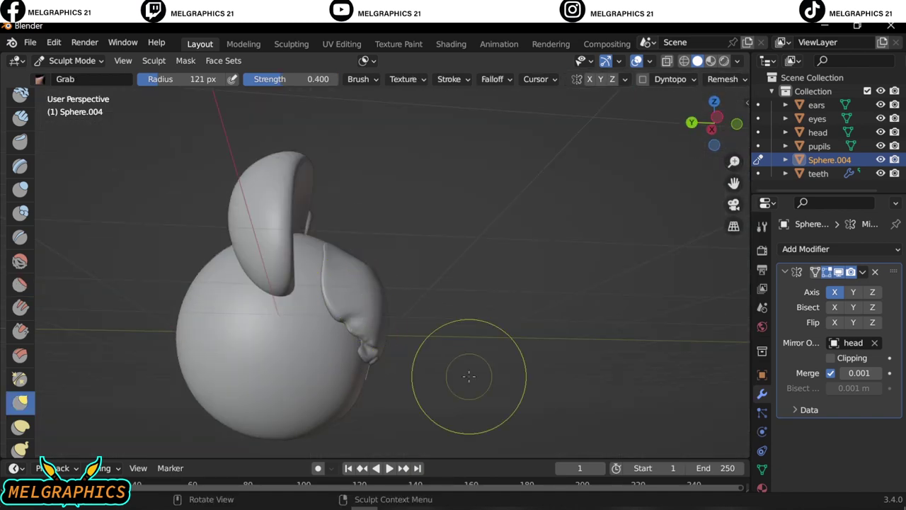
key("KP_1")
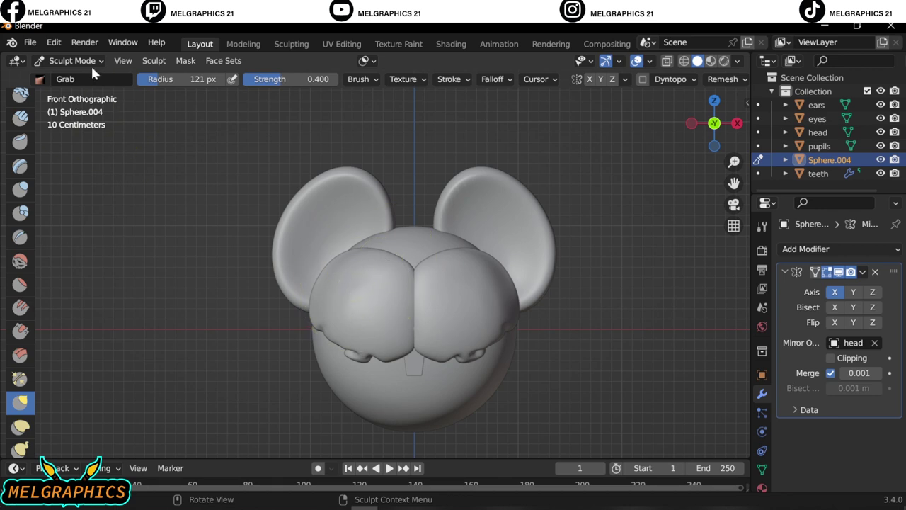
- In Object Mode, move the eyes and pupils forward along Y out of the face
left_click(72, 60)
left_click(71, 77)
left_click(817, 118)
left_click(819, 146, "ctrl")
middle_click_drag(601, 234, 642, 254)
key("KP_3")
key("g")
key("y")
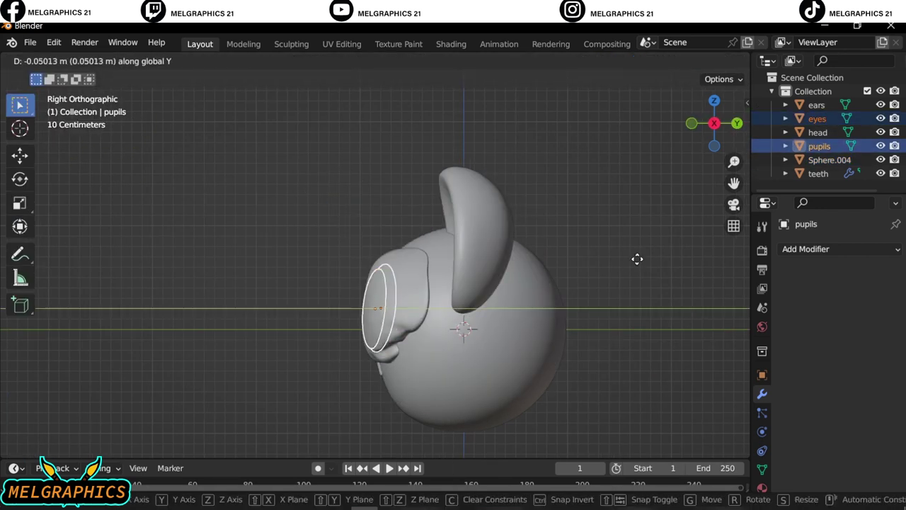
left_click(629, 259)
key("KP_1")
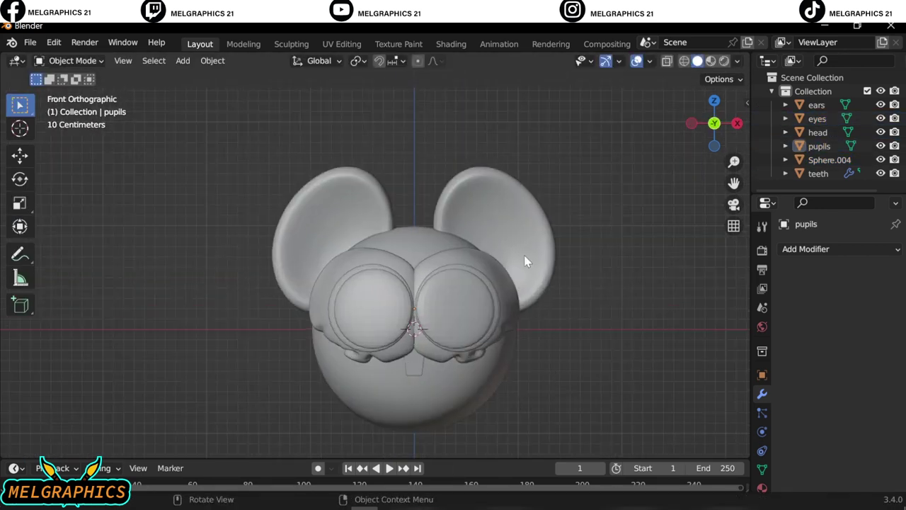
- Select the tooth and scale it to a new size
scroll(424, 340, "up", 1)
scroll(425, 340, "up", 2)
scroll(425, 339, "up", 3)
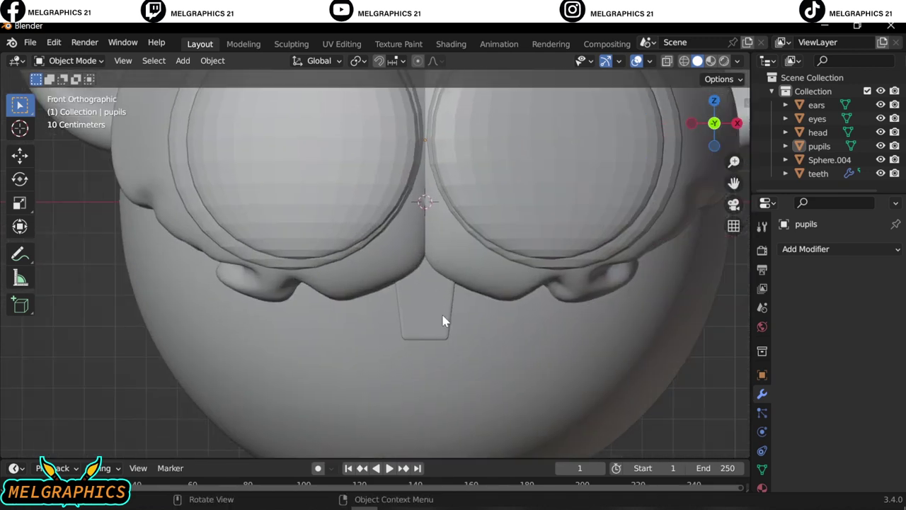
left_click(442, 314)
key("KP_3")
key("g")
key("s")
left_click(351, 407)
key("KP_1")
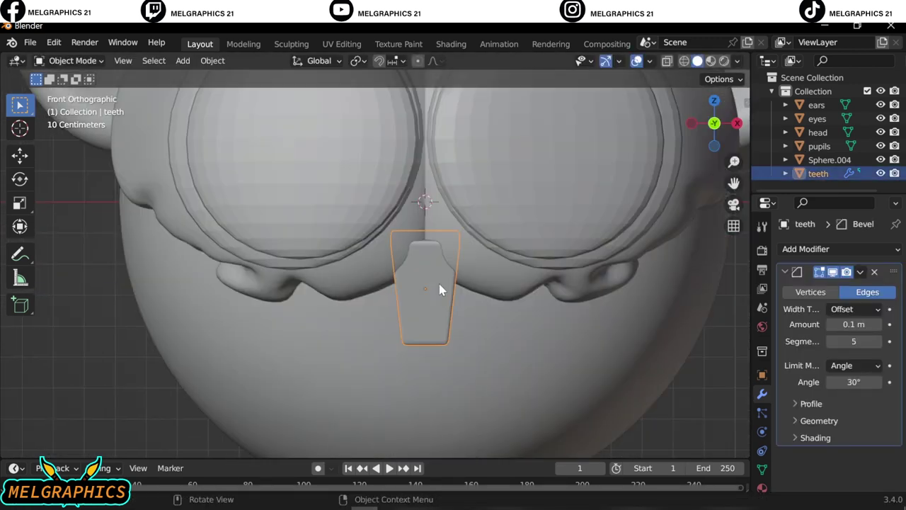
- Move the tooth forward along Y, then select the pupils and the head
left_click(429, 289)
key("g")
key("y")
left_click(429, 346)
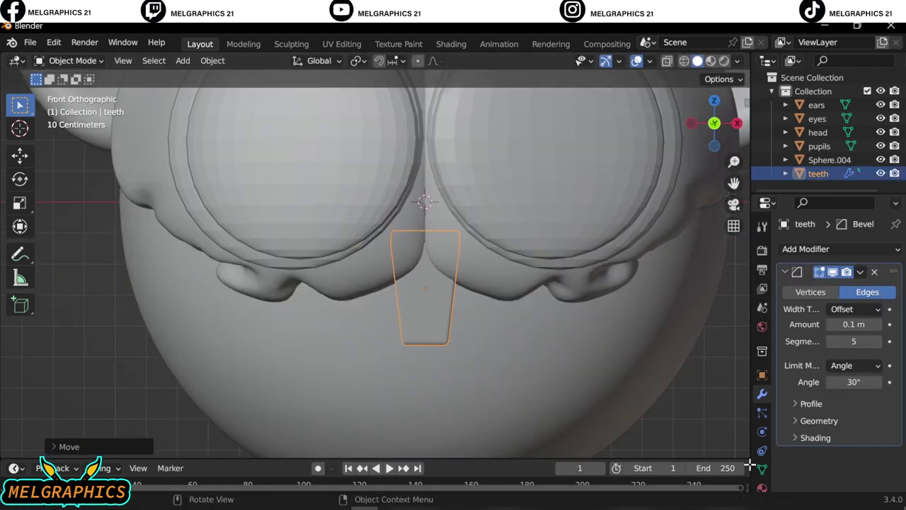
scroll(579, 366, "down", 3)
scroll(439, 251, "down", 3)
left_click(439, 250)
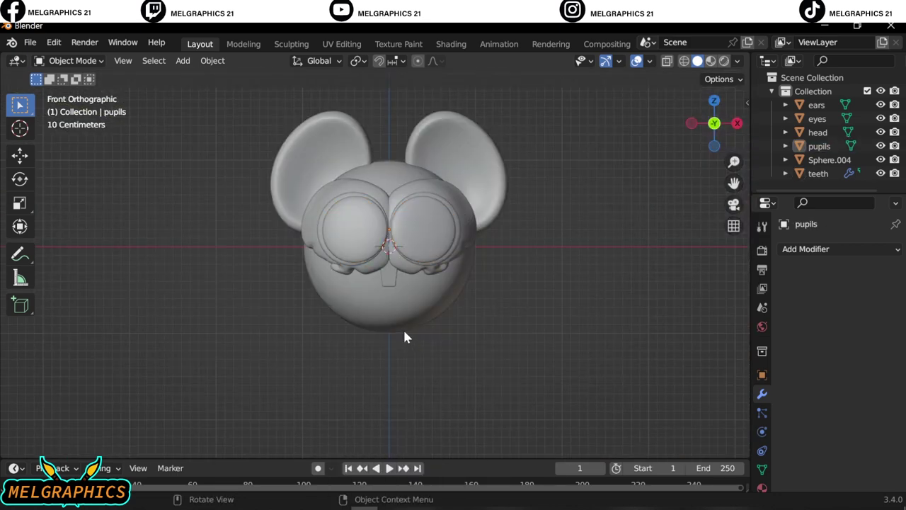
left_click(367, 322)
- Add a Bezier curve for the tail and move it into place
left_click(183, 60)
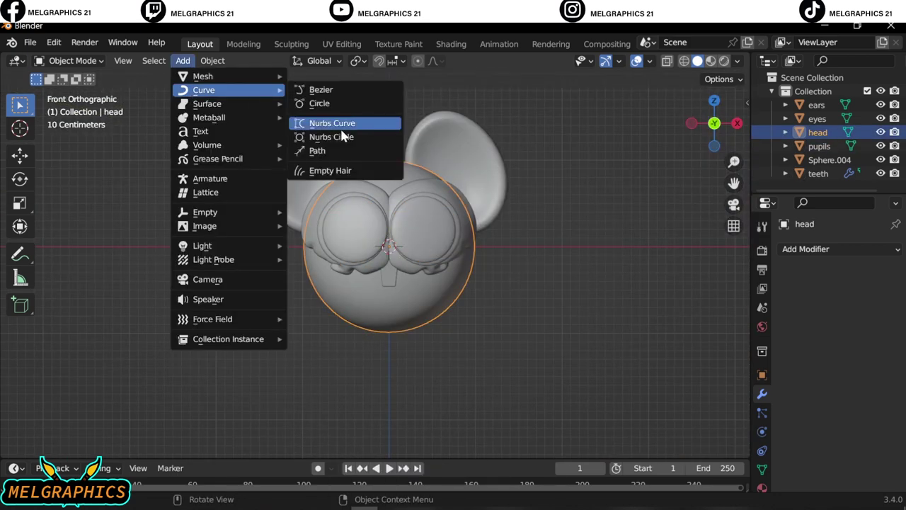
left_click(320, 89)
key("g")
left_click(477, 326)
mouse_move(477, 325)
middle_mouse_down()
mouse_move(352, 385)
mouse_move(465, 409)
middle_mouse_up()
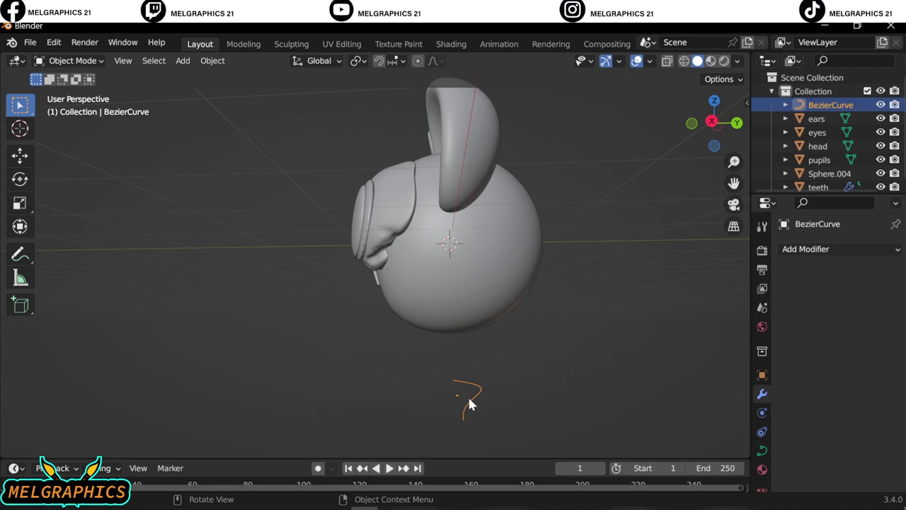
- Give the tail curve a 0.02 m bevel depth in its geometry settings
left_click(761, 450)
left_click(796, 412)
scroll(814, 425, "down", 4)
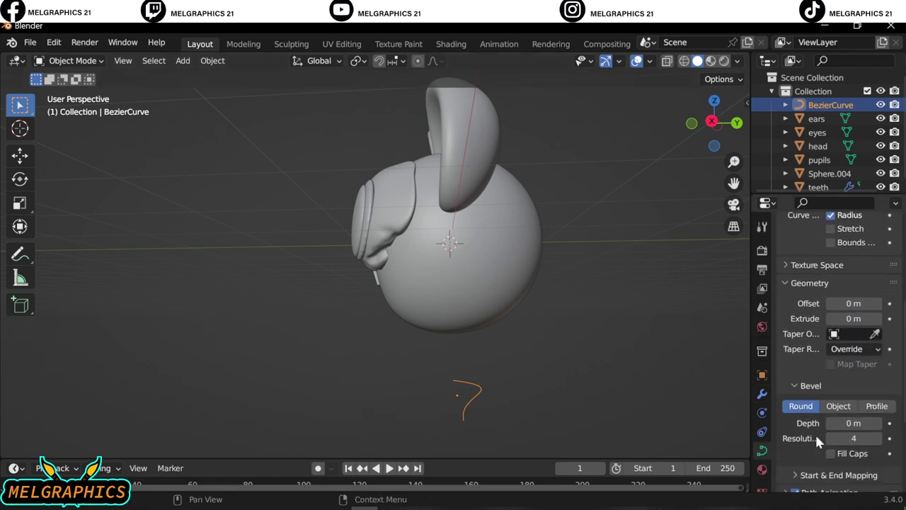
left_click_drag(849, 422, 874, 422)
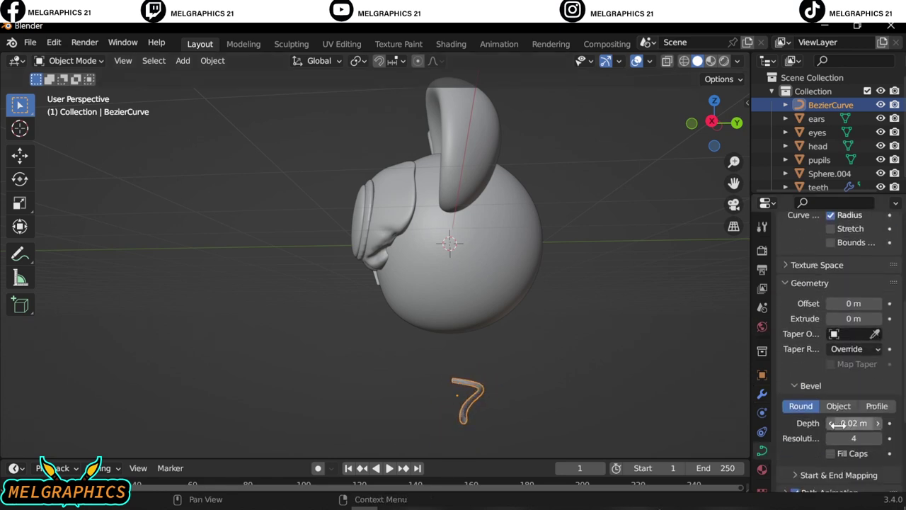
key("KP_1")
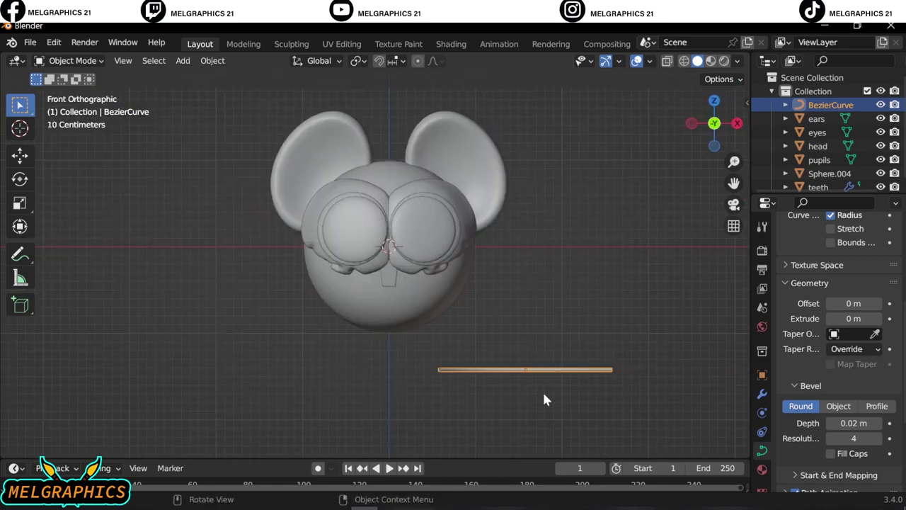
scroll(772, 371, "up", 5)
left_click(807, 364)
left_click(794, 364)
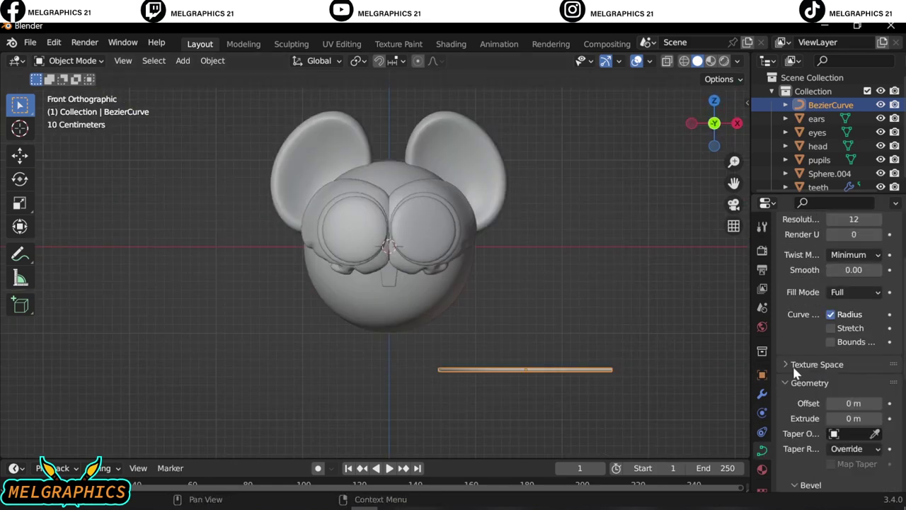
left_click(763, 375)
scroll(814, 353, "up", 2)
mouse_move(846, 298)
left_mouse_down()
mouse_move(871, 298)
mouse_move(835, 298)
left_mouse_up()
- Scale the tail curve down and move it along Y behind the head
key("s")
left_click(637, 397)
middle_click_drag(630, 396, 455, 363)
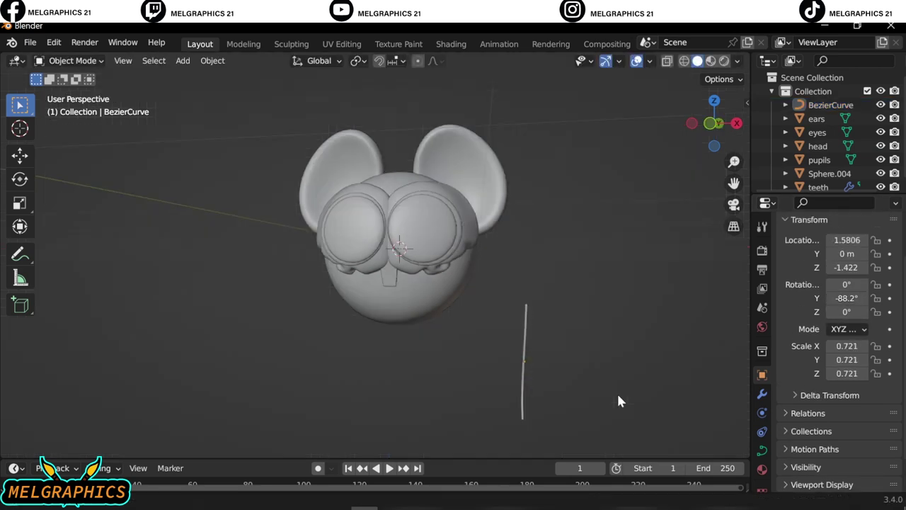
key("g")
key("y")
left_click(535, 362)
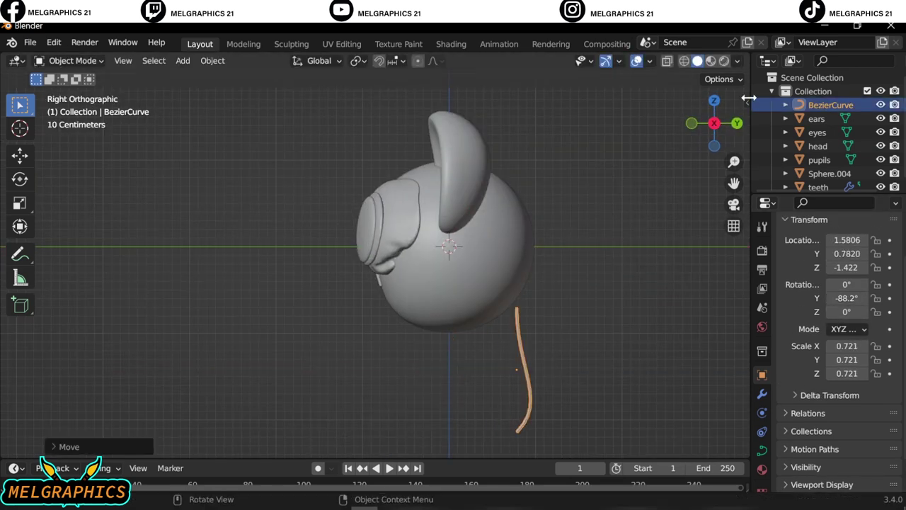
key("ctrl+KP_1")
key("g")
key("y")
left_click(428, 342)
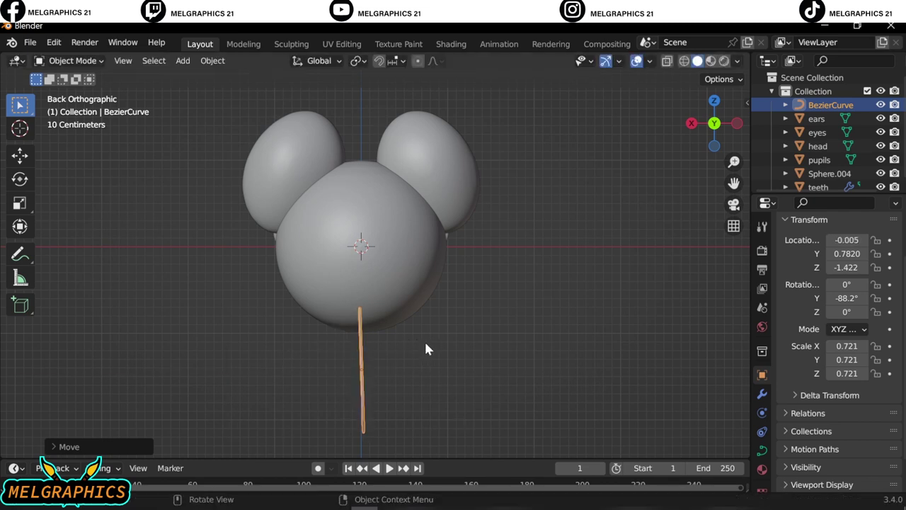
- Move the tail vertically to Z -0.973 below the head
key("KP_3")
key("g")
key("y")
key("z")
left_click(528, 327)
middle_click_drag(538, 336, 630, 362)
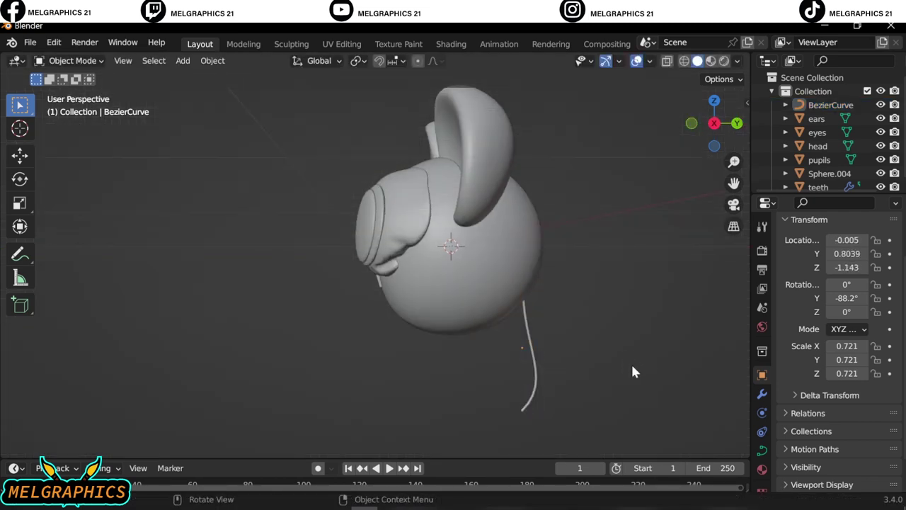
key("KP_3")
key("g")
key("z")
left_click(584, 333)
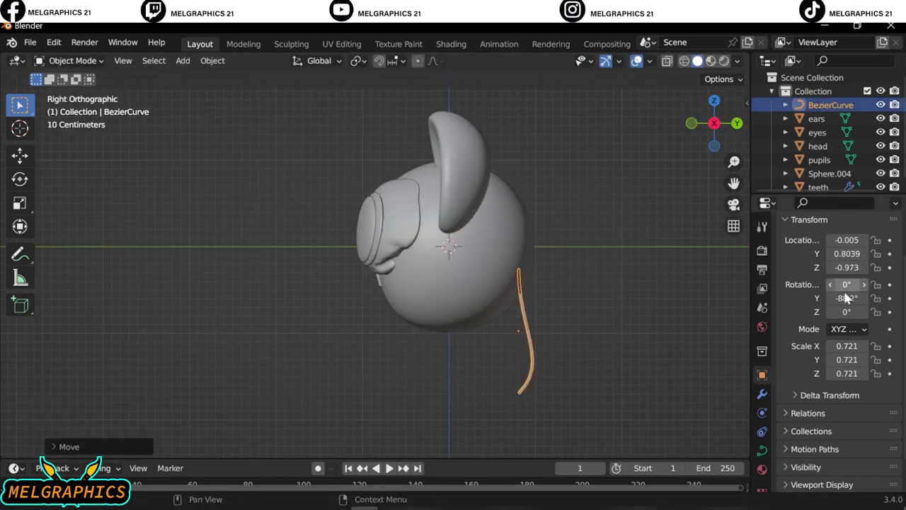
type("-90")
- Rotate the tail -90° on Y and set its bevel depth to 0.05 m
key("Return")
middle_click_drag(453, 368, 418, 393)
key("KP_1")
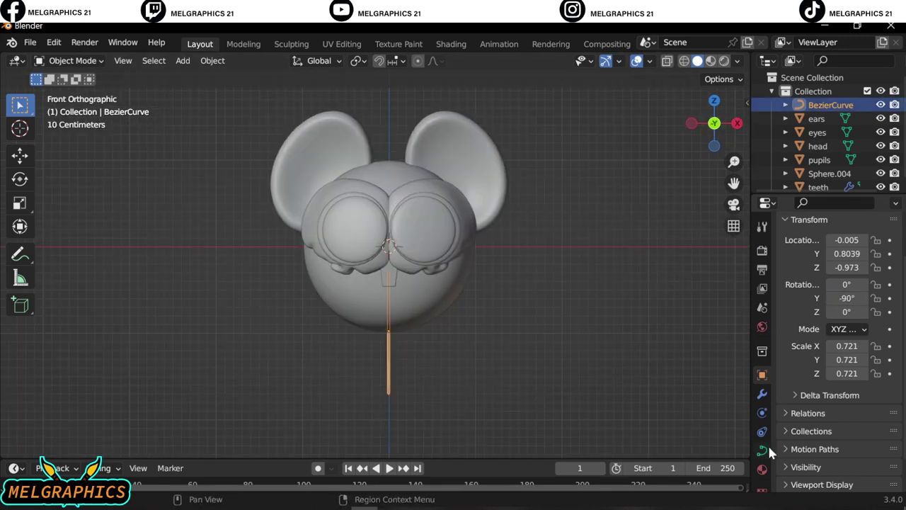
left_click(761, 450)
left_click_drag(853, 408, 867, 408)
left_click(573, 405)
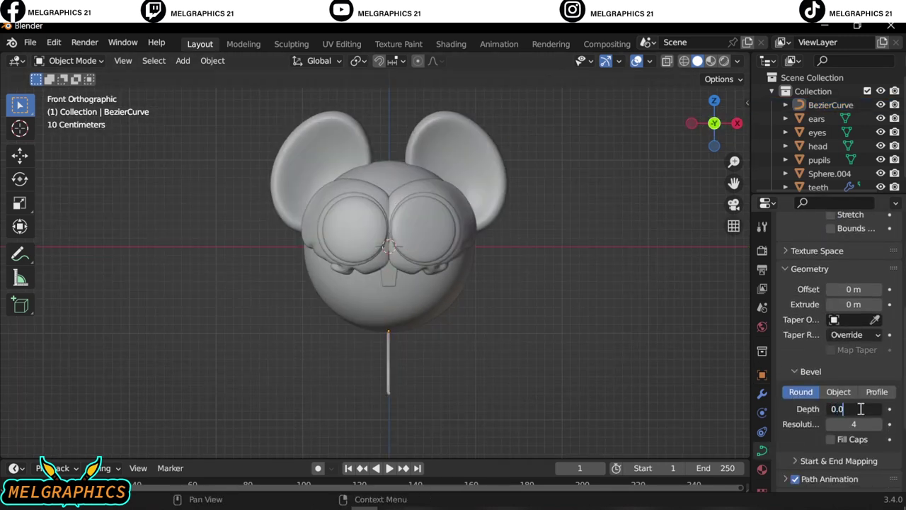
type("5")
key("Return")
mouse_move(509, 354)
middle_mouse_down()
mouse_move(532, 370)
mouse_move(473, 346)
mouse_move(528, 393)
middle_mouse_up()
left_click(529, 388)
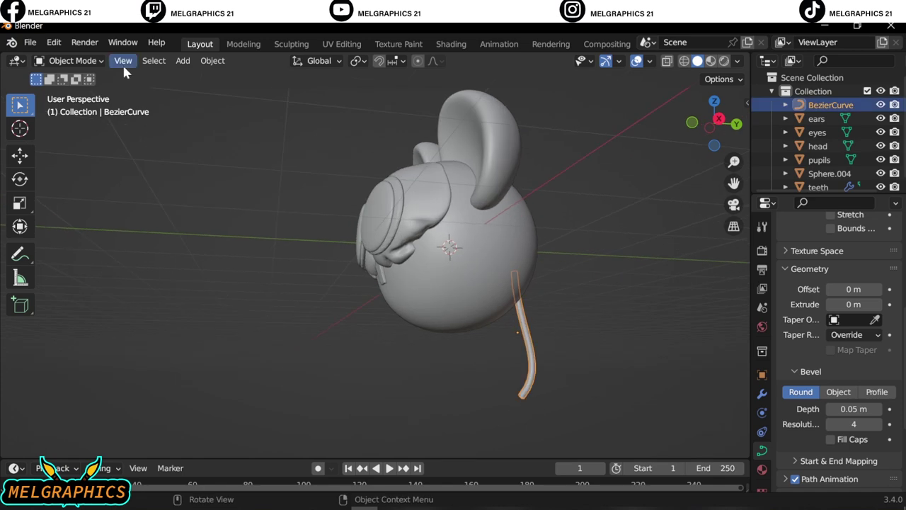
left_click(71, 60)
- In Edit Mode, rotate the tail's end point and its handle to turn the tail sideways
left_click(77, 90)
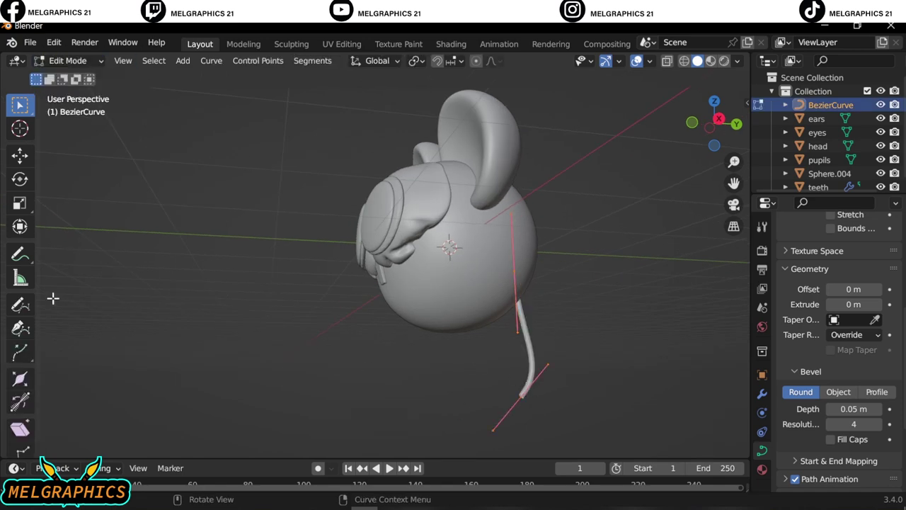
key("KP_1")
key("r")
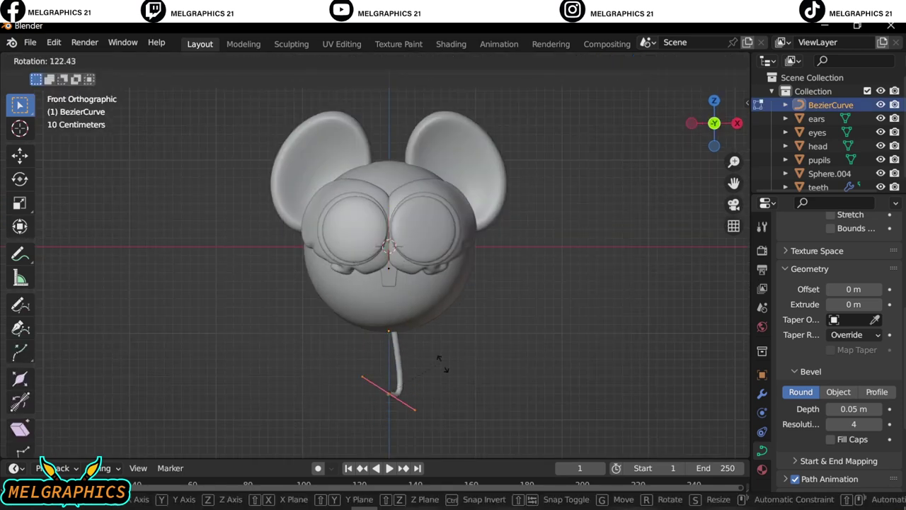
left_click(453, 372)
key("KP_3")
left_click(739, 126)
key("r")
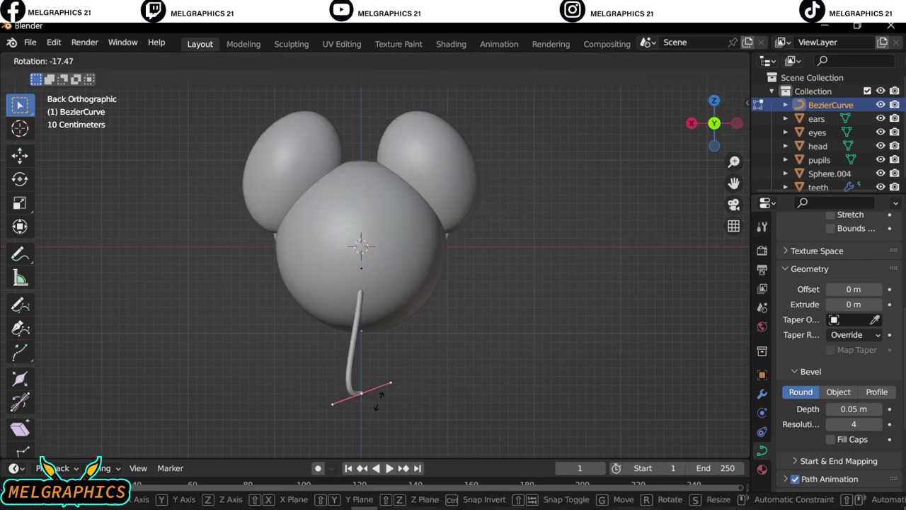
left_click(296, 386)
key("KP_1")
- Extend a new segment from the tail end to curl the tip, then leave Edit Mode
key("g")
left_click(385, 413)
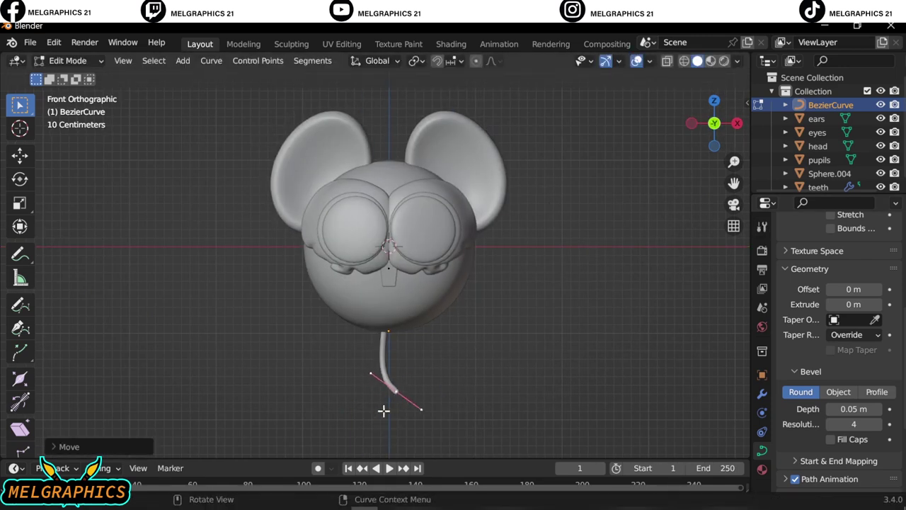
scroll(431, 382, "up", 4)
scroll(431, 382, "up", 1)
key("g")
left_click(519, 442)
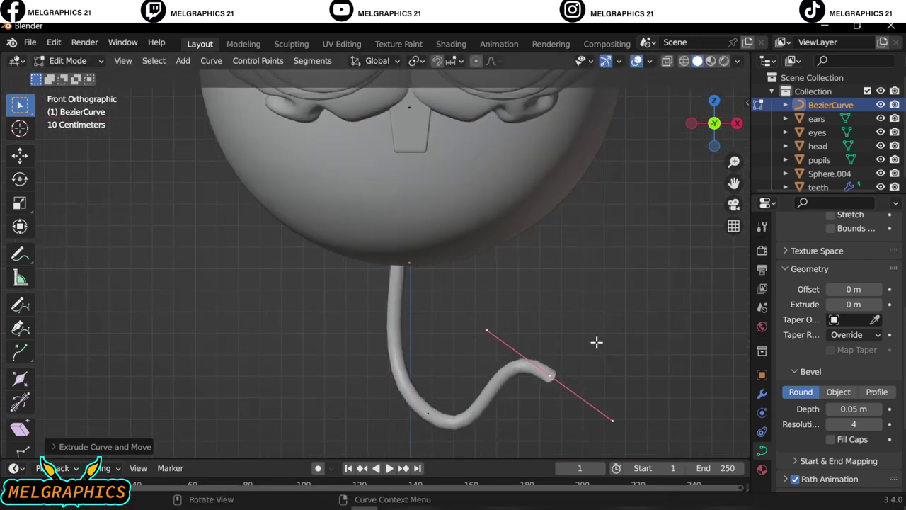
scroll(597, 342, "down", 5)
key("Tab")
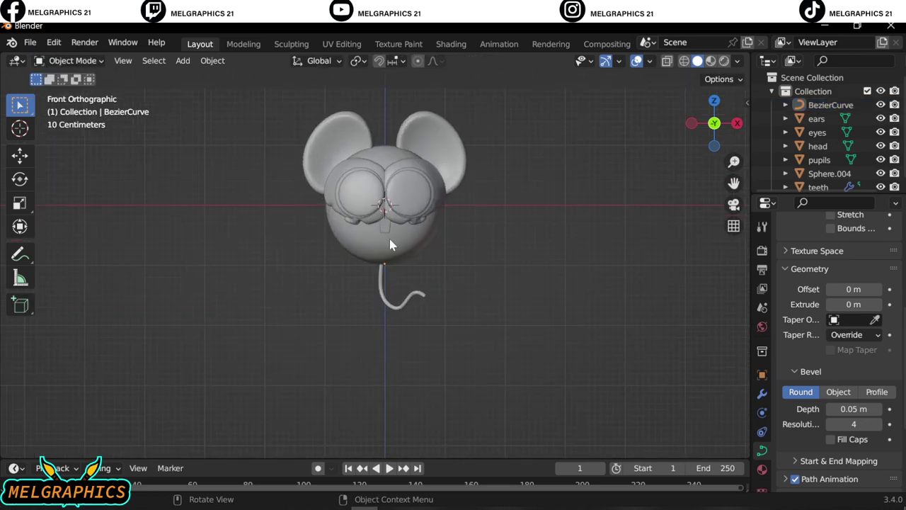
- Select the teeth object and bring up the interaction modes to sculpt it
scroll(390, 244, "up", 5)
scroll(397, 314, "up", 2)
left_click(397, 313)
scroll(396, 313, "up", 4)
left_click(71, 61)
- In Sculpt Mode, stroke a Draw Sharp groove down the teeth centre, undo it, and return to front view
left_click(80, 105)
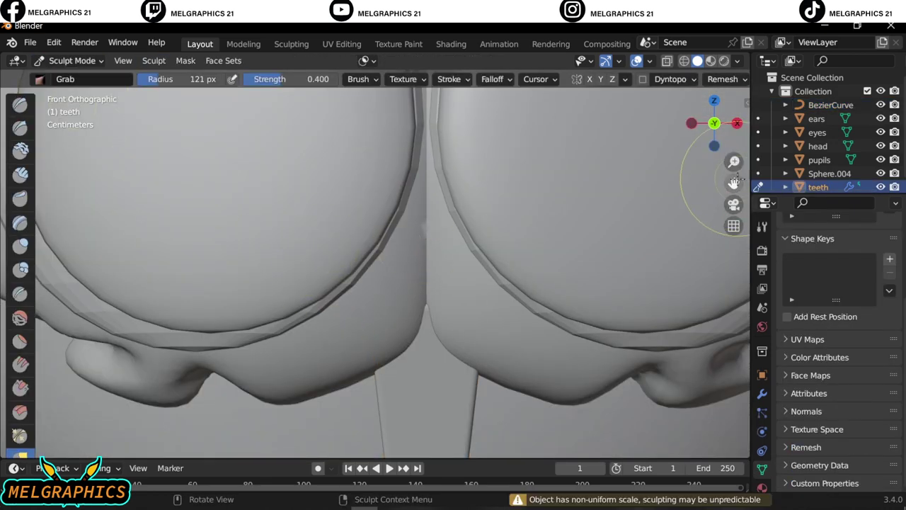
left_click_drag(734, 183, 709, 94)
key("r")
key("Escape")
left_click(19, 128)
left_click_drag(395, 315, 395, 365)
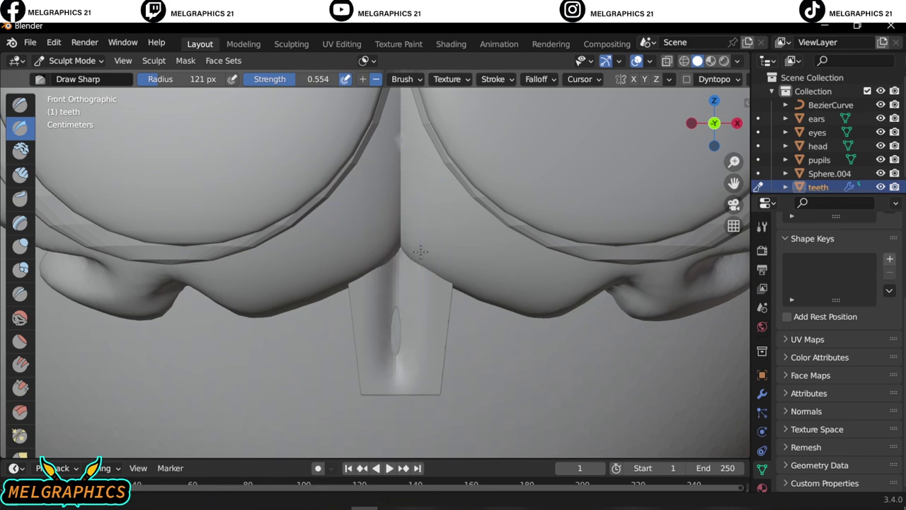
key("ctrl+z")
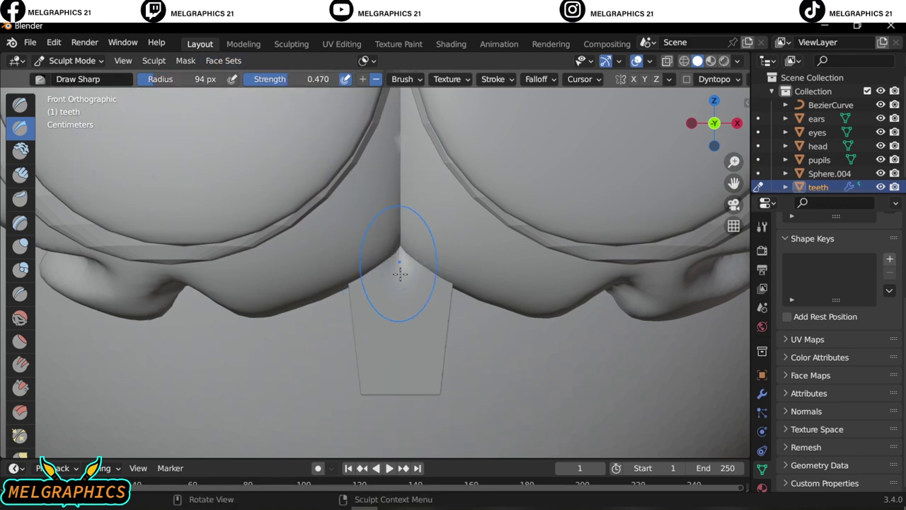
scroll(400, 273, "down", 10)
middle_click_drag(522, 283, 516, 283)
key("KP_1")
left_click(70, 60)
- Back in Object Mode, add a UV sphere, shrink it and move it down below the teeth
left_click(71, 74)
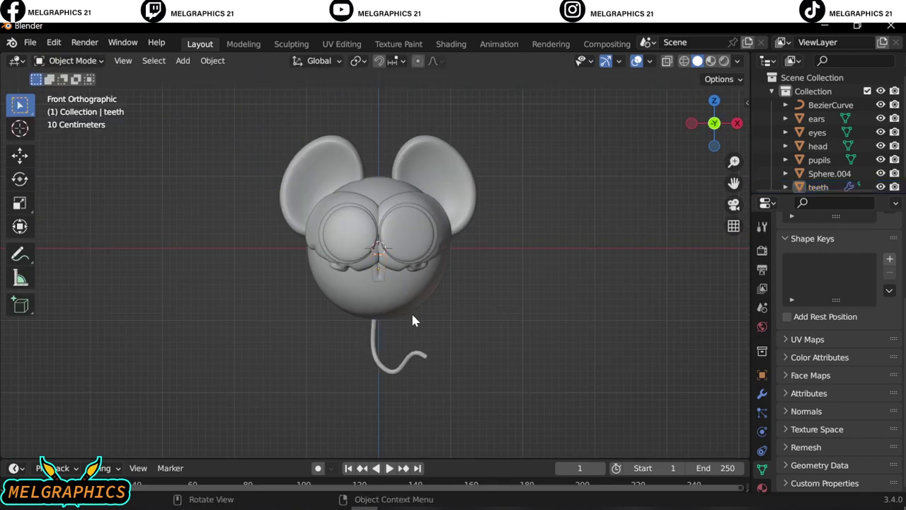
scroll(414, 320, "up", 2)
key("shift+a")
left_click(474, 274)
key("s")
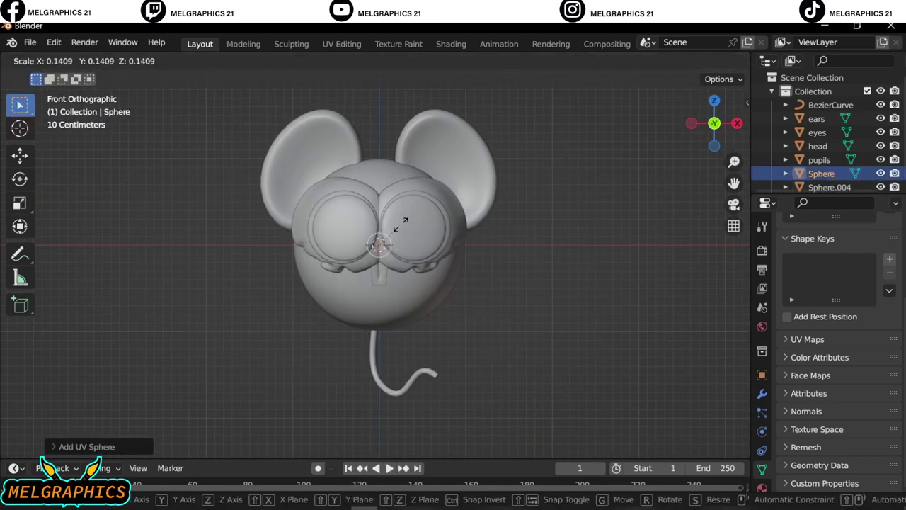
left_click(400, 223)
key("g")
key("x")
key("z")
left_click(418, 276)
- Shrink the sphere further and push it forward along Y onto the face surface
key("s")
key("Return")
key("KP_3")
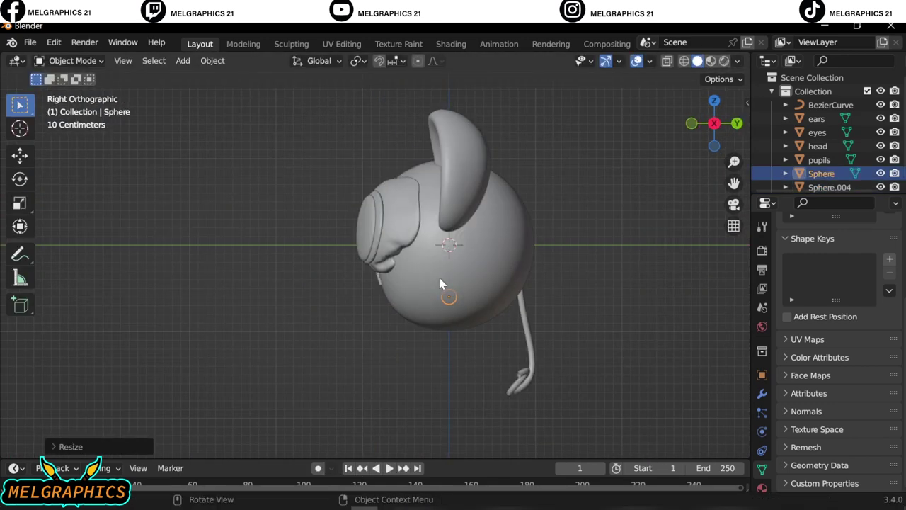
key("g")
key("y")
key("Return")
key("KP_1")
scroll(375, 269, "up", 4)
scroll(375, 269, "up", 1)
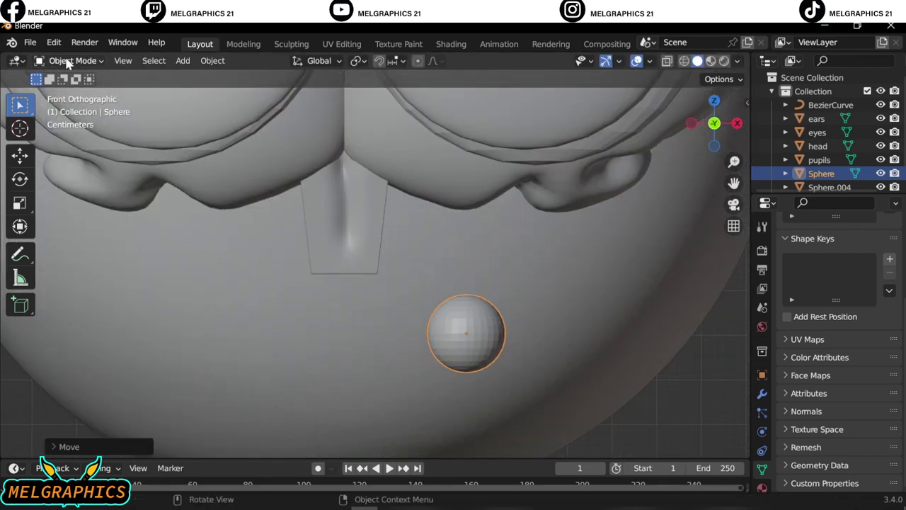
- Stretch the sphere into an ellipsoid (about 0.167/0.087/0.087), tilt it on Y, and shift it along X
left_click(762, 374)
left_click_drag(846, 328, 875, 328)
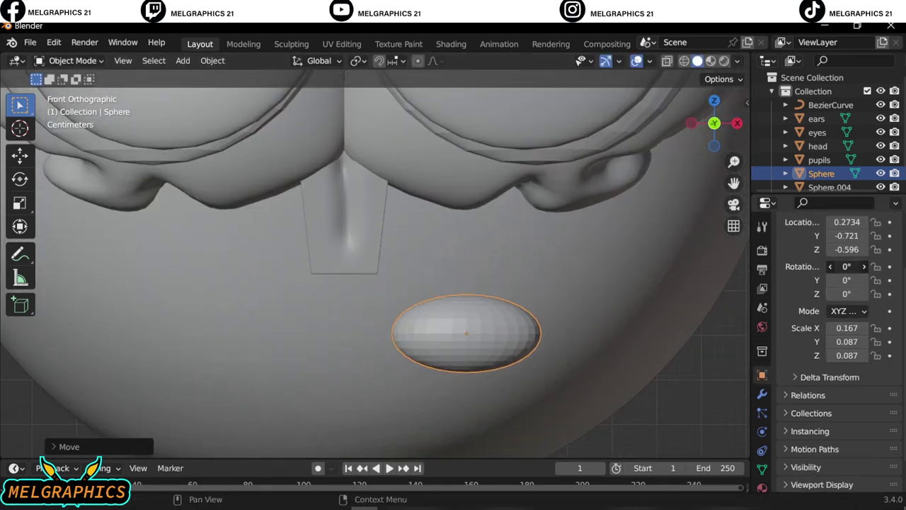
left_click_drag(847, 280, 814, 280)
left_click_drag(847, 280, 821, 280)
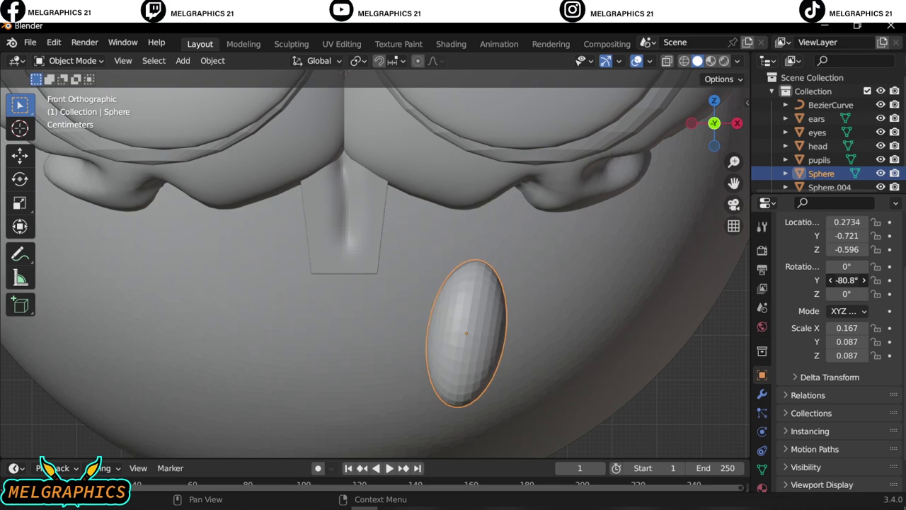
key("g")
key("x")
left_click(526, 330)
mouse_move(526, 330)
middle_mouse_down()
mouse_move(433, 378)
mouse_move(538, 354)
middle_mouse_up()
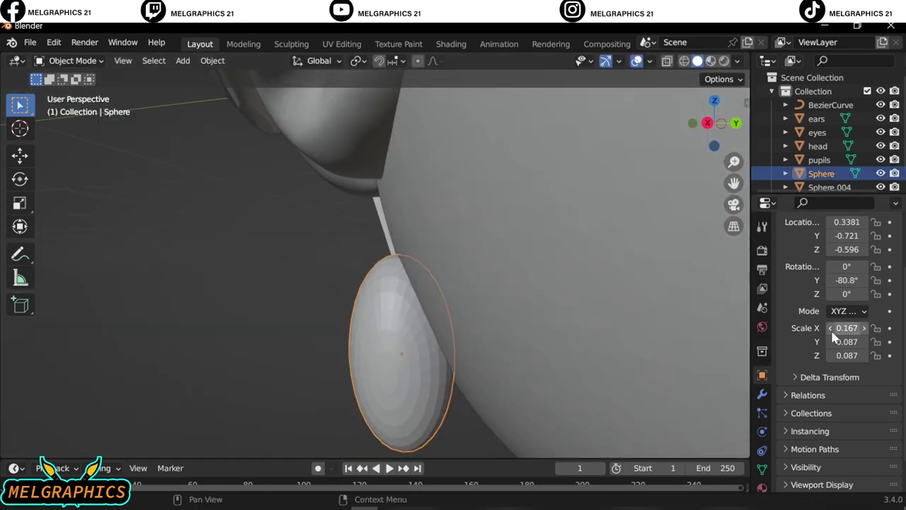
- Reset the ellipsoid's Z rotation to 0°, press it into the face along Y, and refine its tilt
left_click_drag(846, 293, 821, 293)
key("g")
key("y")
left_click(413, 405)
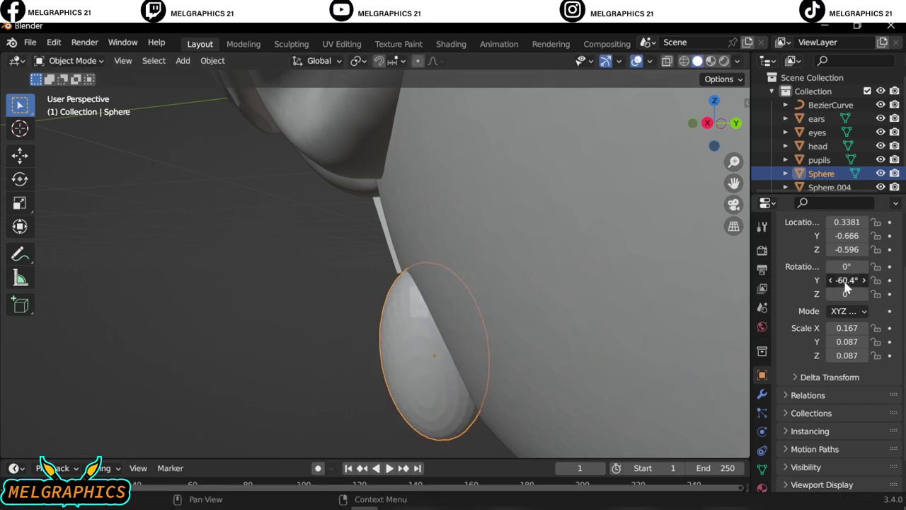
middle_click_drag(822, 293, 10, 294)
key("ctrl+z")
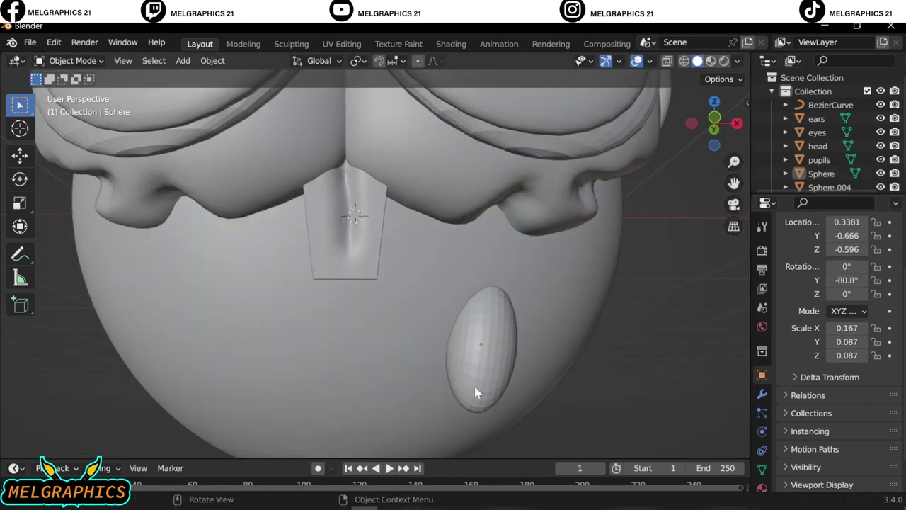
left_click_drag(846, 280, 871, 280)
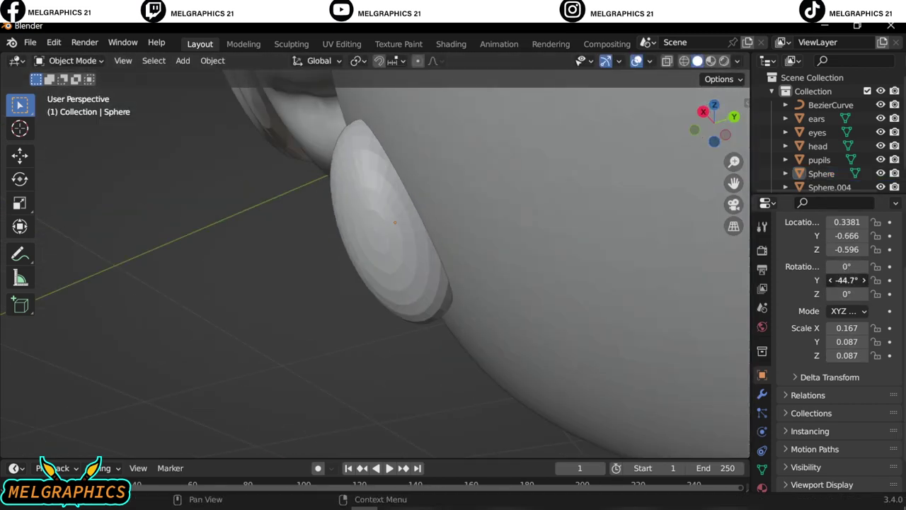
- Rotate the ellipsoid to about -77.9° on Y, then reselect it as the tongue
key("KP_1")
key("r")
left_click(438, 278)
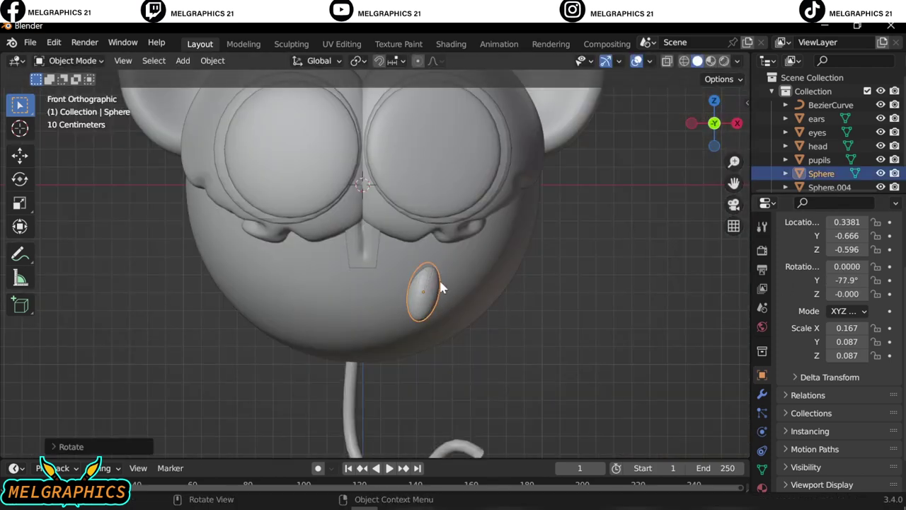
key("r")
key("Escape")
left_click(535, 325)
scroll(536, 326, "up", 3)
left_click(480, 310)
- Switch the shape into Sculpt Mode, pick a surface-pulling brush, and inspect it from side and below
key("ctrl+Tab")
scroll(453, 312, "up", 2)
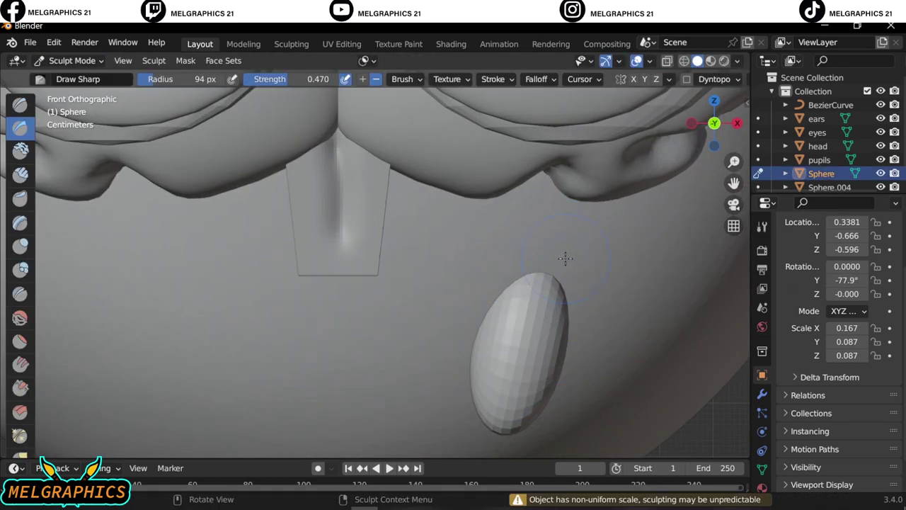
key("KP_3")
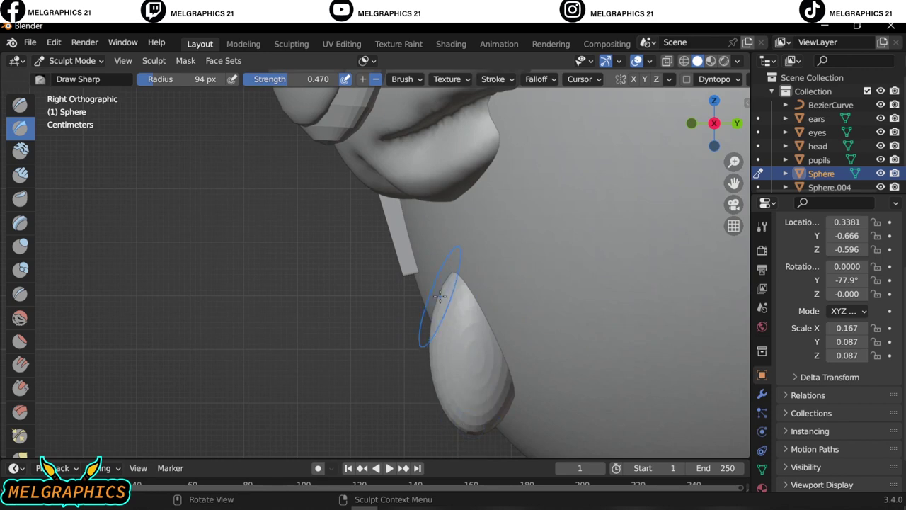
key("g")
key("KP_1")
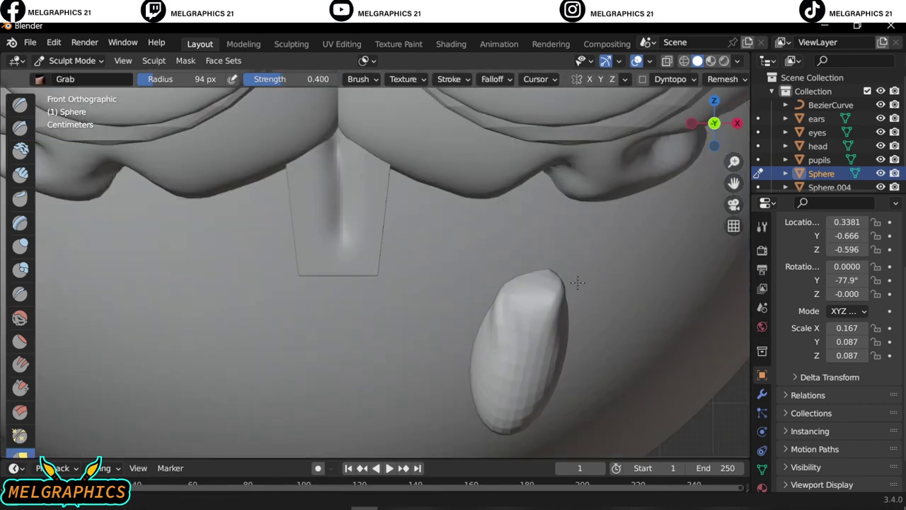
scroll(502, 303, "down", 3)
middle_click_drag(516, 300, 559, 295)
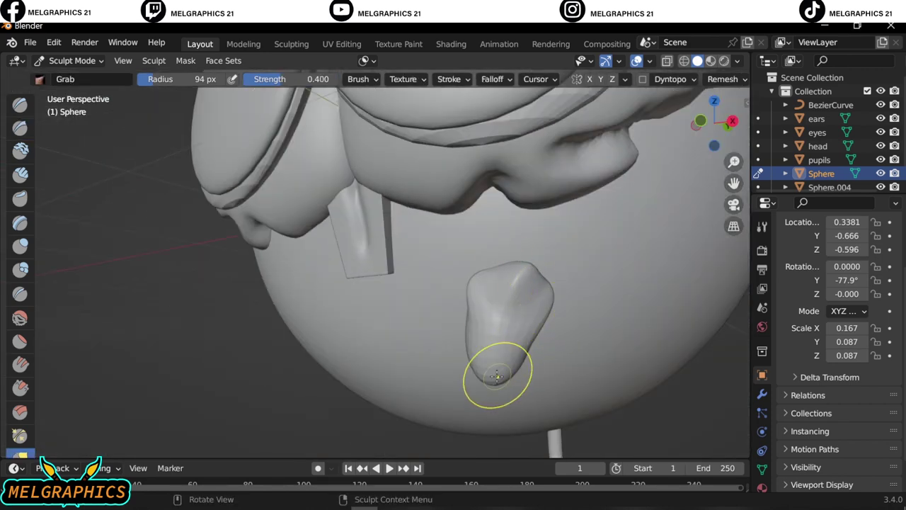
key("KP_1")
- Carve three sharp creases into the top of the foot shape from the front view
scroll(506, 375, "up", 4)
scroll(473, 327, "down", 1)
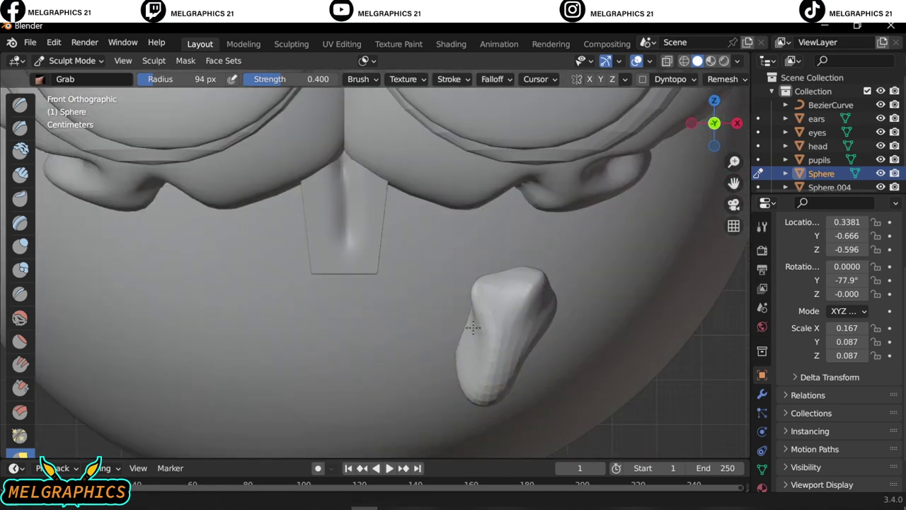
scroll(505, 363, "down", 3)
middle_click_drag(563, 384, 560, 312)
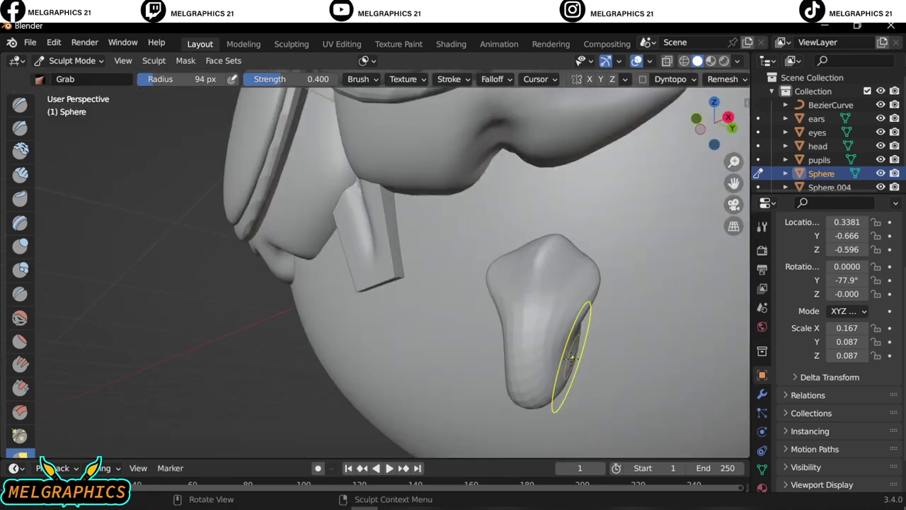
key("KP_1")
scroll(540, 363, "down", 1)
scroll(539, 364, "up", 3)
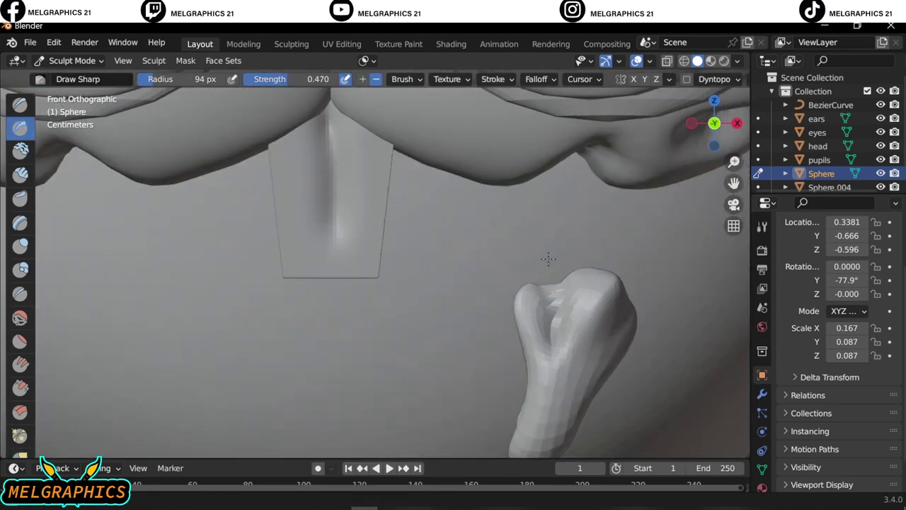
mouse_move(548, 258)
left_mouse_down()
mouse_move(560, 269)
mouse_move(552, 297)
left_mouse_up()
middle_click_drag(542, 342, 433, 304, "shift")
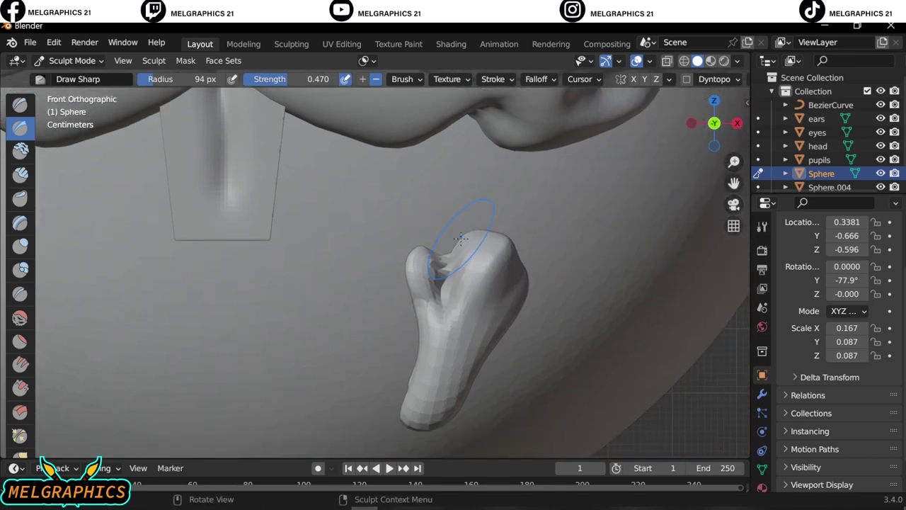
left_click_drag(460, 239, 488, 269)
scroll(460, 240, "down", 5)
scroll(460, 241, "up", 5)
left_click(74, 60)
- Return to Object Mode and apply Shade Smooth to the foot
left_click(77, 75)
right_click(433, 244)
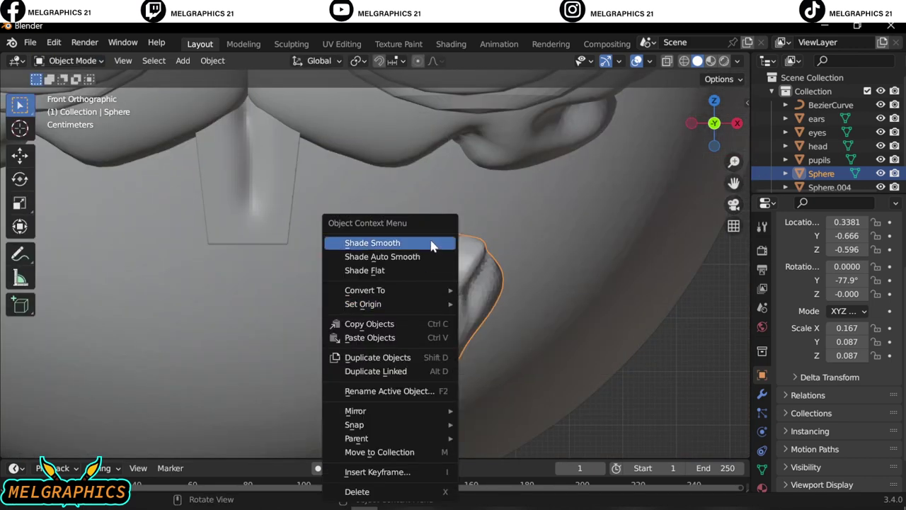
left_click(433, 244)
scroll(371, 298, "down", 4)
scroll(441, 321, "up", 4)
scroll(441, 322, "down", 4)
- Add a Mirror modifier to the foot with the head as the Mirror Object
left_click(762, 393)
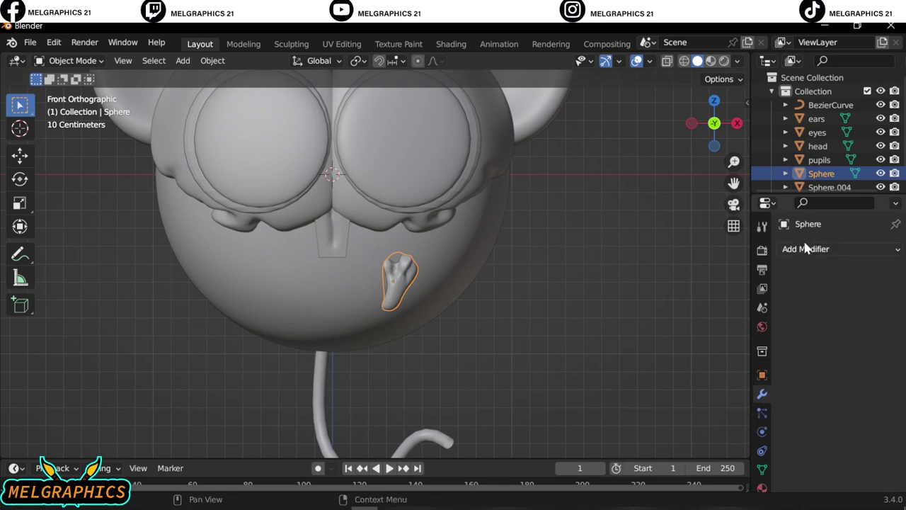
left_click(806, 248)
left_click(587, 364)
left_click(303, 303)
scroll(528, 339, "down", 3)
scroll(528, 339, "up", 2)
scroll(528, 339, "up", 5)
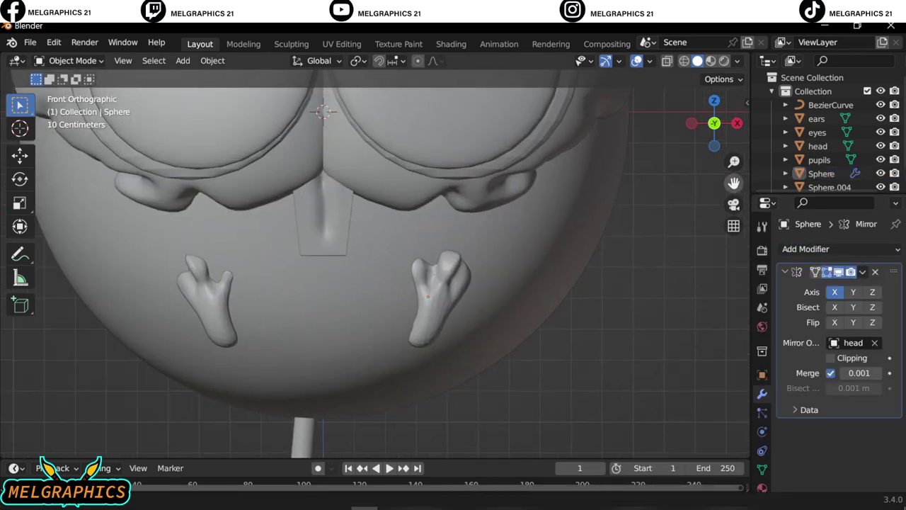
- Select the feet and move them along Y into place below the teeth
middle_click_drag(210, 316, 354, 333, "shift")
left_click(354, 333)
key("g")
key("y")
left_click(605, 400)
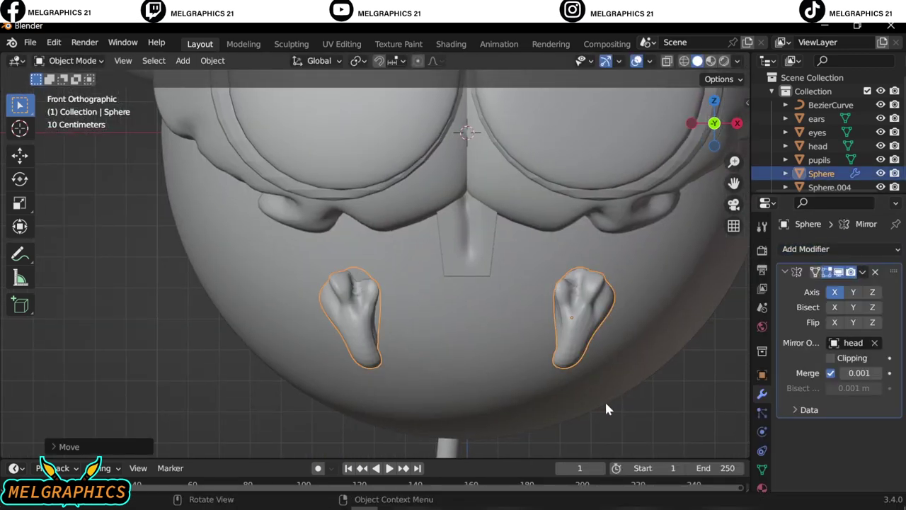
scroll(605, 409, "down", 3)
left_click(456, 287)
scroll(465, 333, "up", 4)
left_click(465, 332)
- Switch the foot into Sculpt Mode and sculpt a notch and thumb lobe into the feet
left_click(71, 61)
left_click(77, 108)
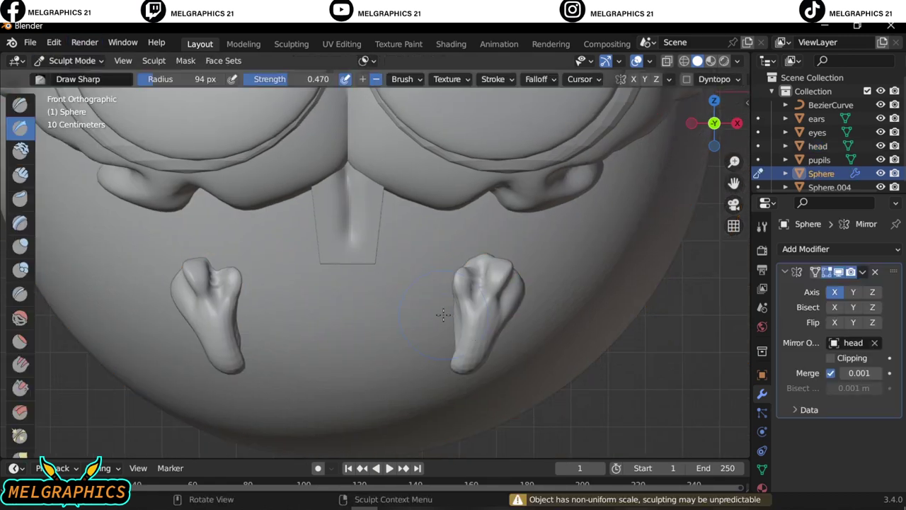
mouse_move(443, 314)
left_mouse_down()
mouse_move(474, 272)
mouse_move(460, 310)
left_mouse_up()
scroll(482, 277, "down", 10)
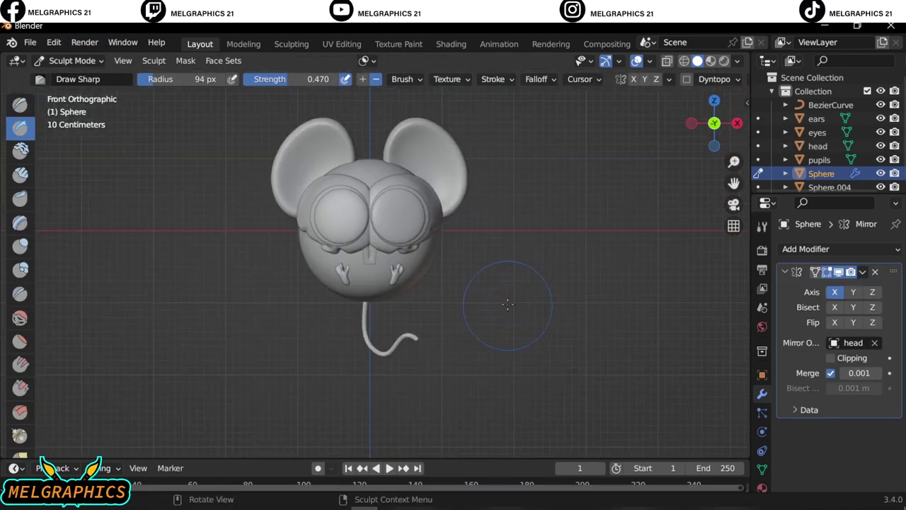
scroll(437, 314, "up", 10)
scroll(480, 267, "down", 7)
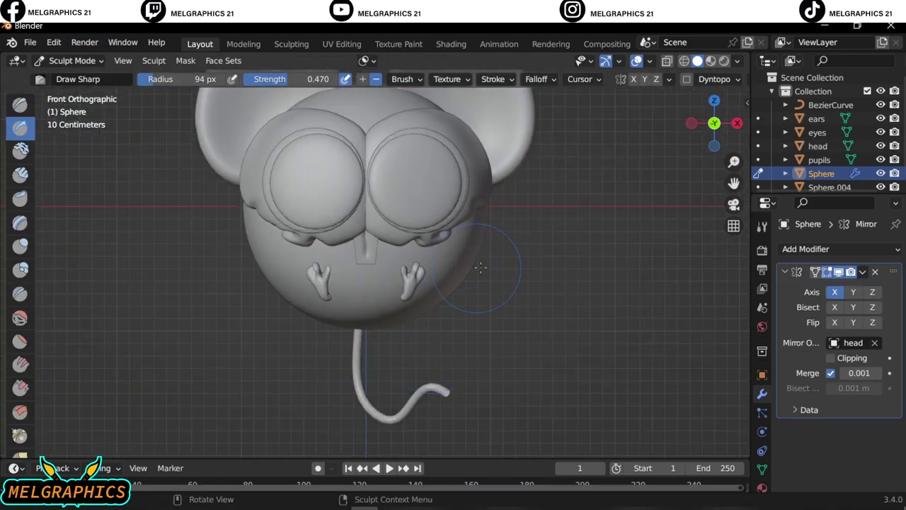
scroll(519, 305, "up", 5)
- Try a box mask, go back to the Draw Sharp brush, frame the mouse, and leave Sculpt Mode
right_click(484, 311)
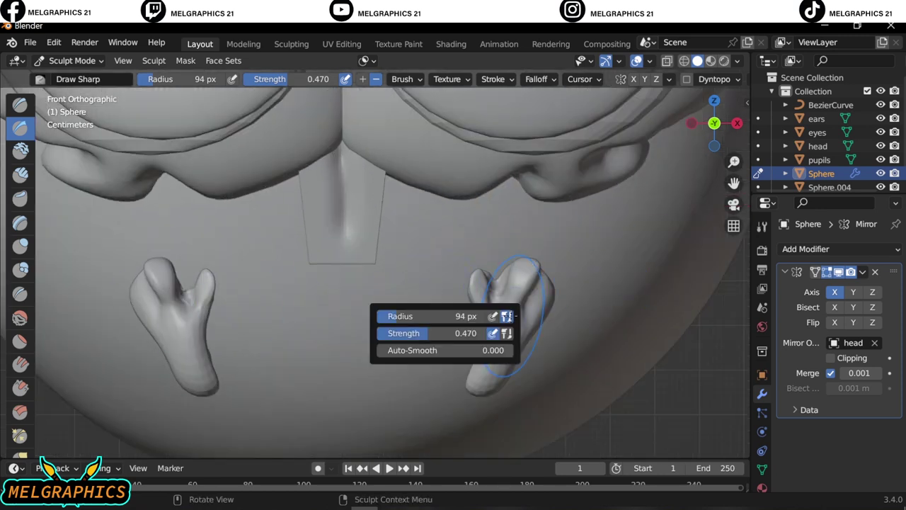
key("m")
key("b")
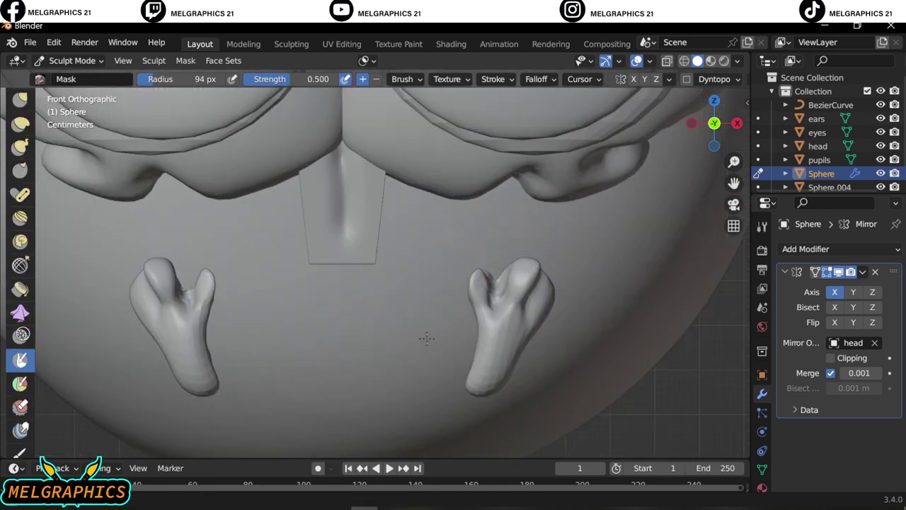
left_click(20, 99)
key("Home")
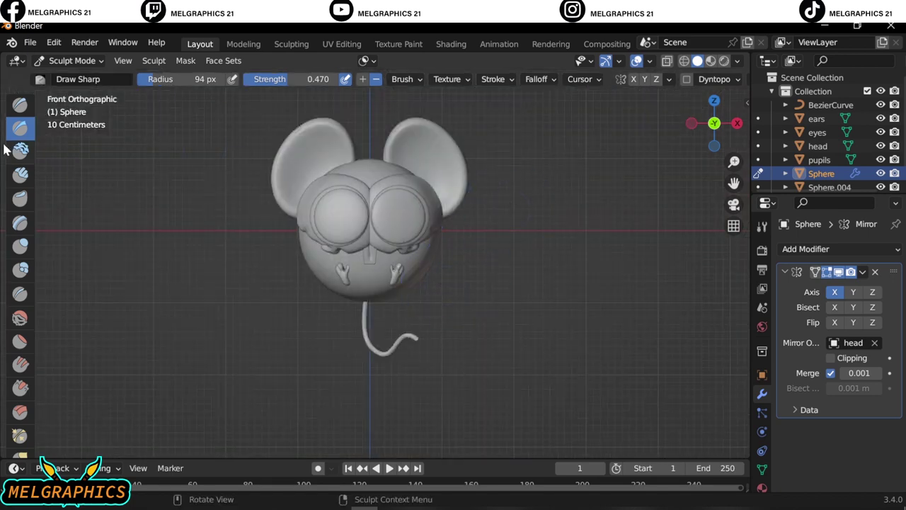
key("ctrl+Tab")
- Add a UV sphere, scale it down and position it against the lower face
scroll(400, 373, "up", 8)
key("shift+a")
left_click(469, 269)
key("s")
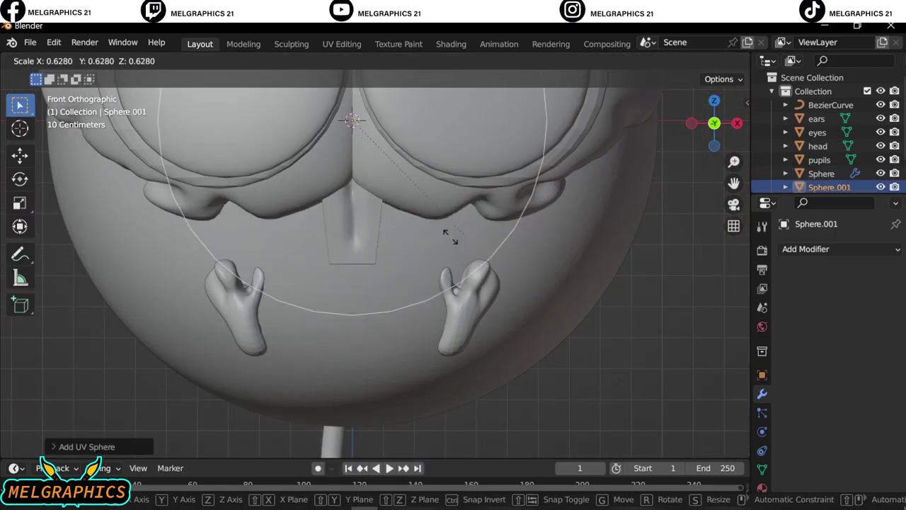
left_click(367, 130)
key("g")
key("z")
left_click(418, 300)
key("KP_3")
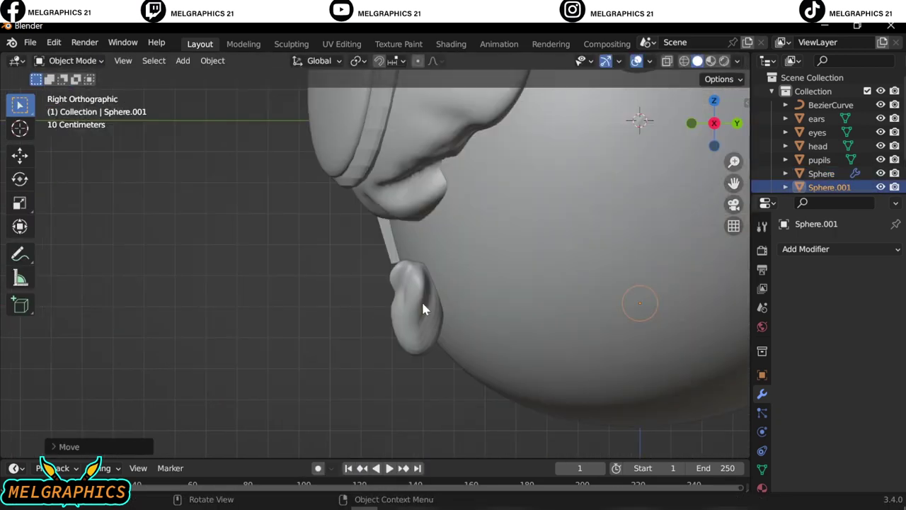
key("g")
key("y")
left_click(190, 294)
- Shrink the new sphere further from the front view
key("ctrl+Tab")
key("g")
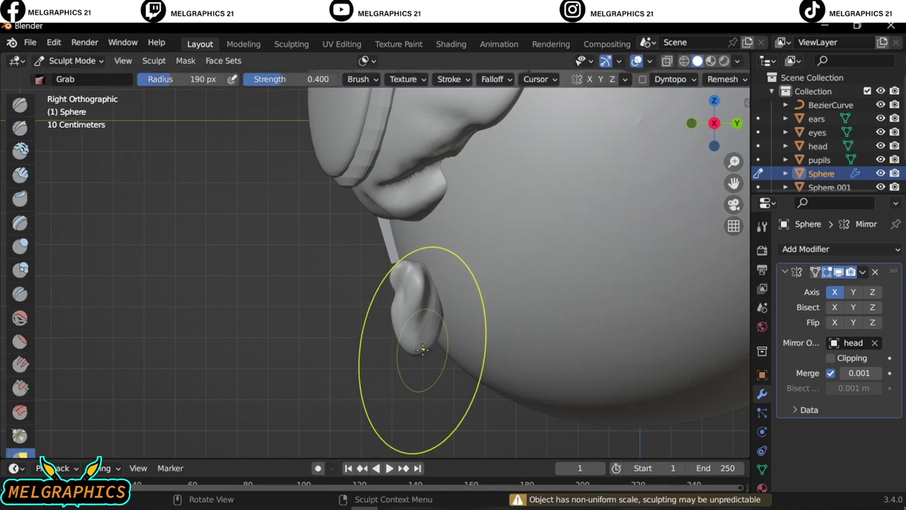
key("KP_1")
scroll(412, 374, "up", 3)
key("ctrl+Tab")
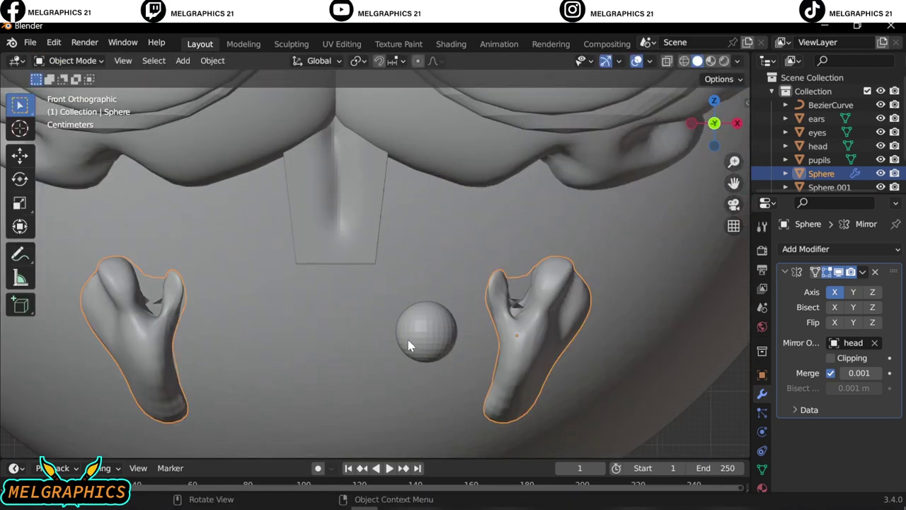
left_click(411, 339)
key("s")
left_click(425, 334)
- Pull the sphere into a hand-like lobe with the Snake Hook brush
key("ctrl+Tab")
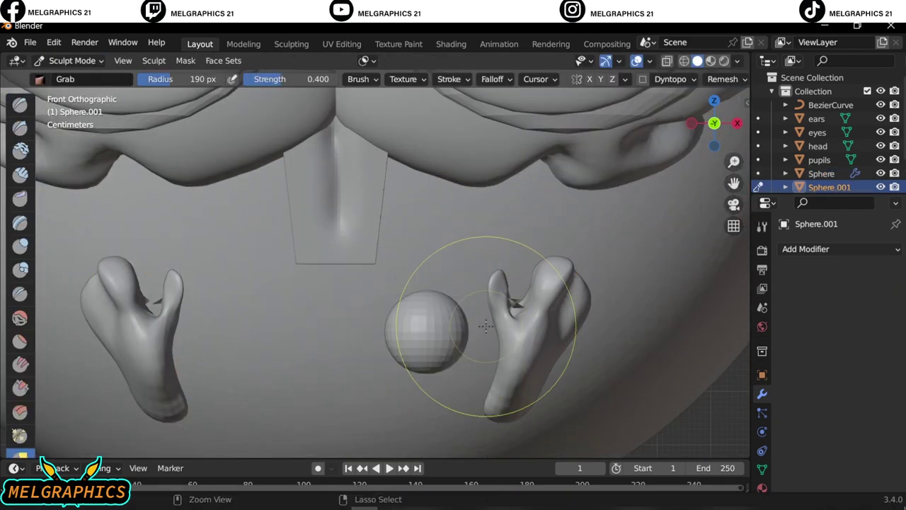
scroll(420, 403, "up", 2)
scroll(19, 283, "down", 3)
left_click(19, 388)
left_click(20, 411)
left_click_drag(436, 371, 354, 425)
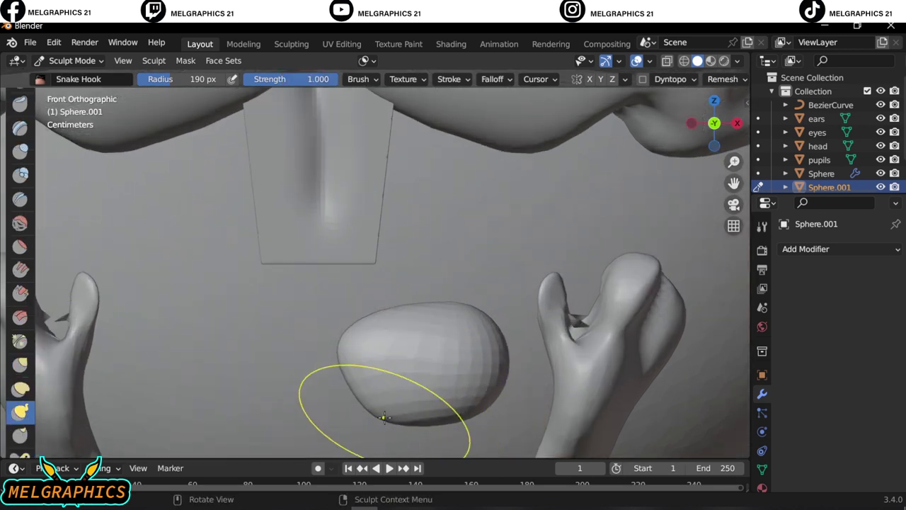
left_click_drag(445, 283, 397, 304)
- Carve a finger crease with a smaller, stronger Draw Sharp brush
scroll(20, 283, "up", 3)
left_click(20, 128)
key("f")
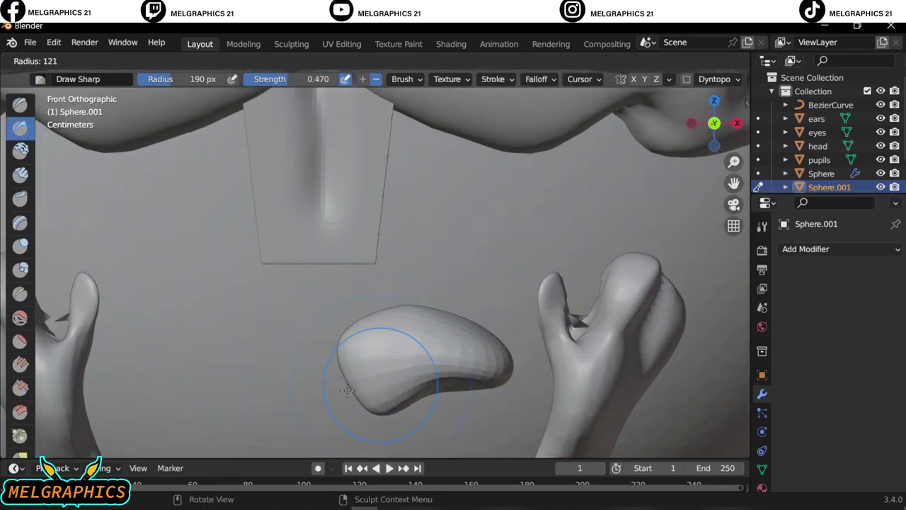
left_click(365, 361)
scroll(387, 395, "up", 3)
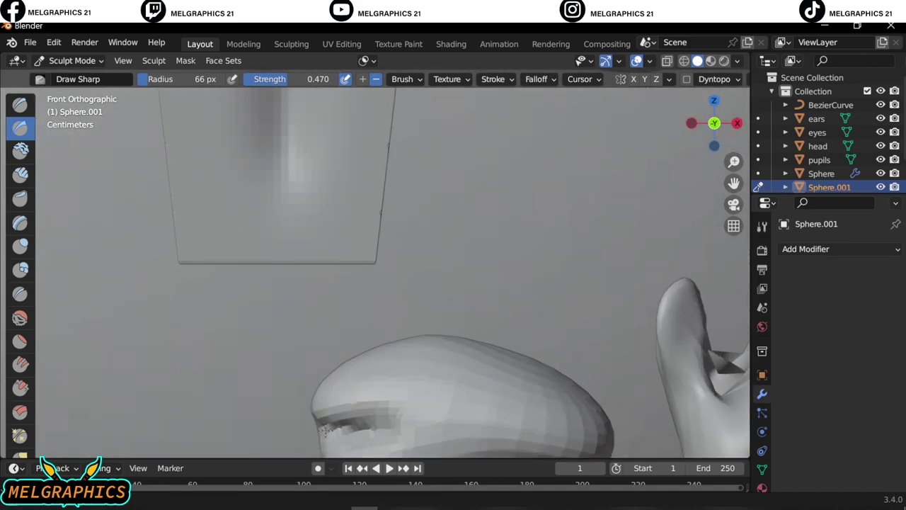
left_click_drag(297, 78, 319, 79)
scroll(361, 380, "down", 2)
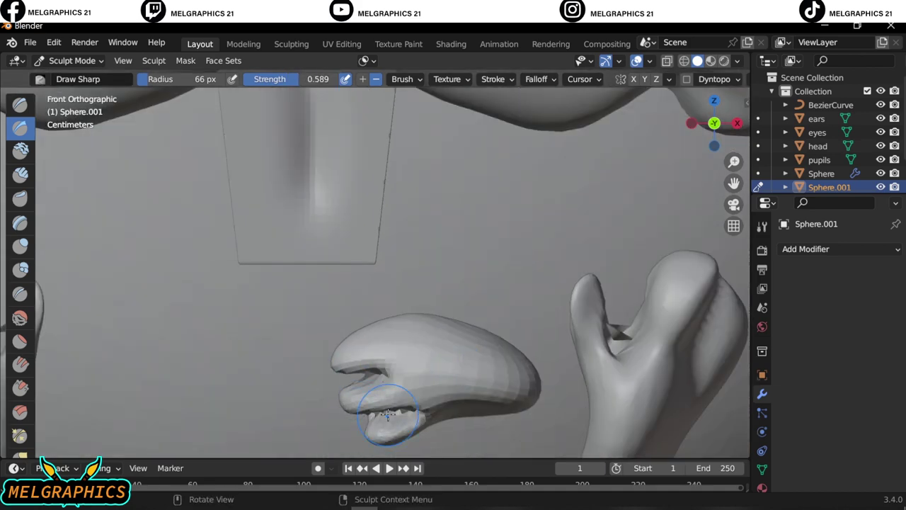
scroll(387, 414, "down", 4)
scroll(382, 368, "up", 4)
key("g")
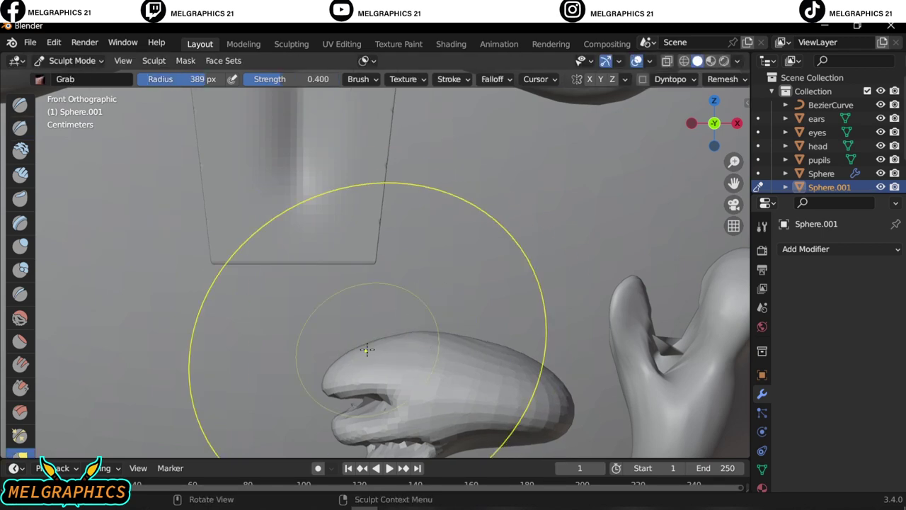
scroll(367, 348, "down", 3)
- Back in Object Mode, nudge the hand into place and shade it smooth
left_click(71, 61)
left_click(71, 76)
left_click_drag(383, 297, 386, 297)
scroll(404, 288, "up", 3)
right_click(406, 297)
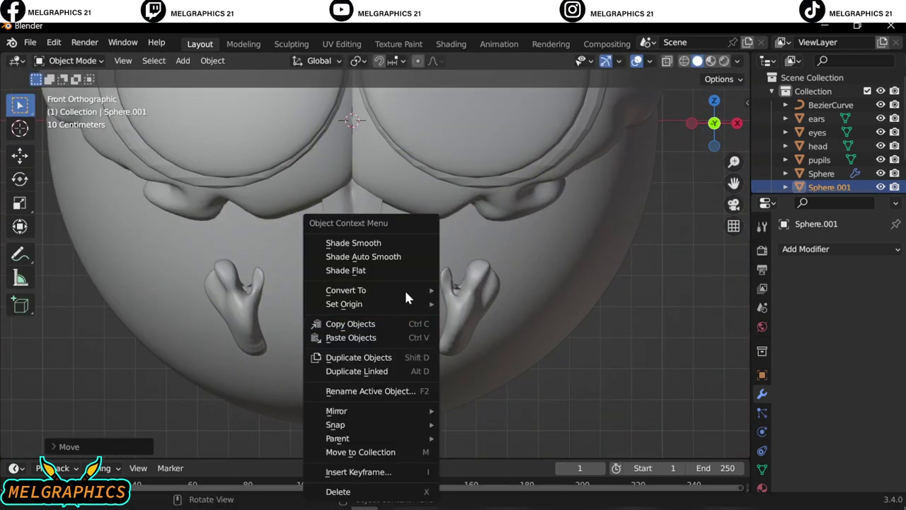
left_click(804, 248)
- Add a Mirror modifier to the hand using the head as mirror object
left_click(598, 415)
left_click(885, 342)
left_click(460, 213)
scroll(593, 350, "down", 5)
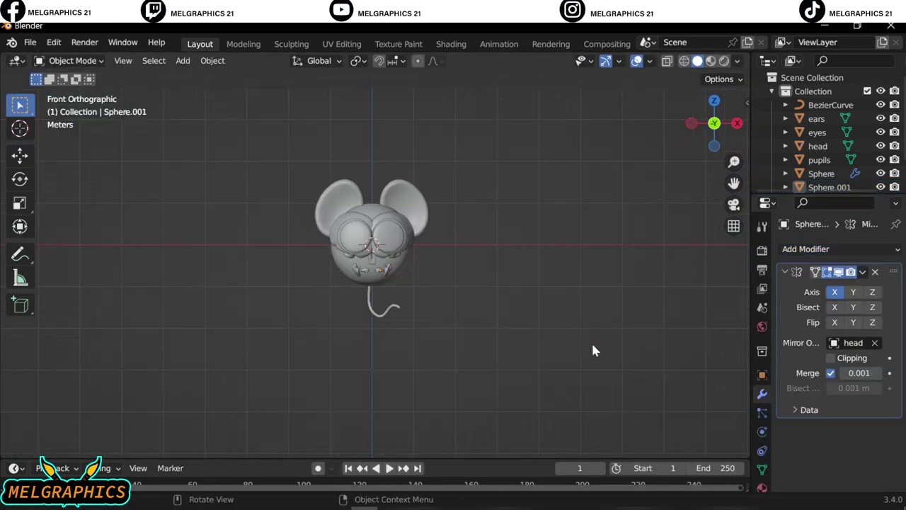
scroll(372, 332, "up", 7)
scroll(396, 352, "down", 6)
scroll(397, 358, "up", 2)
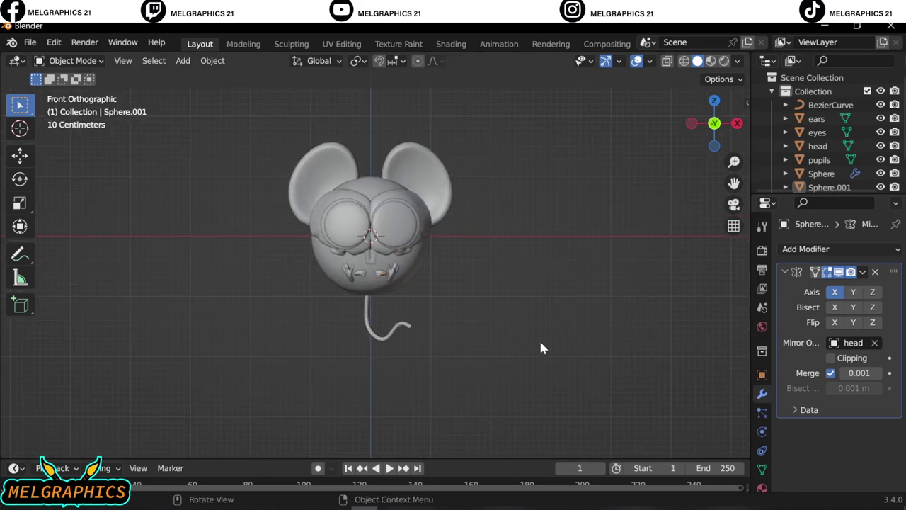
- Reapply smooth shading to the hand, then select the pupils object
right_click(418, 255)
left_click(419, 255)
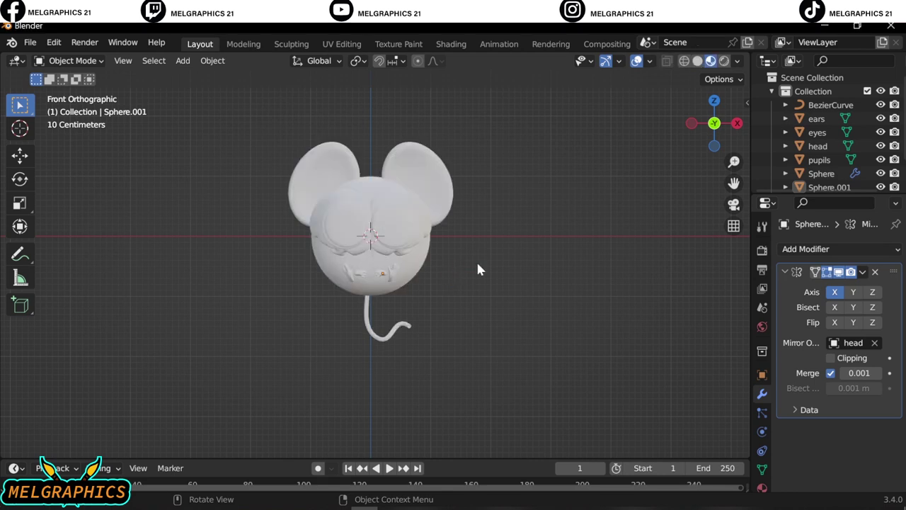
scroll(473, 265, "up", 5)
left_click(819, 159)
- Create a new material for the pupils and rename the spheres to feet, hands and fur
left_click(762, 450)
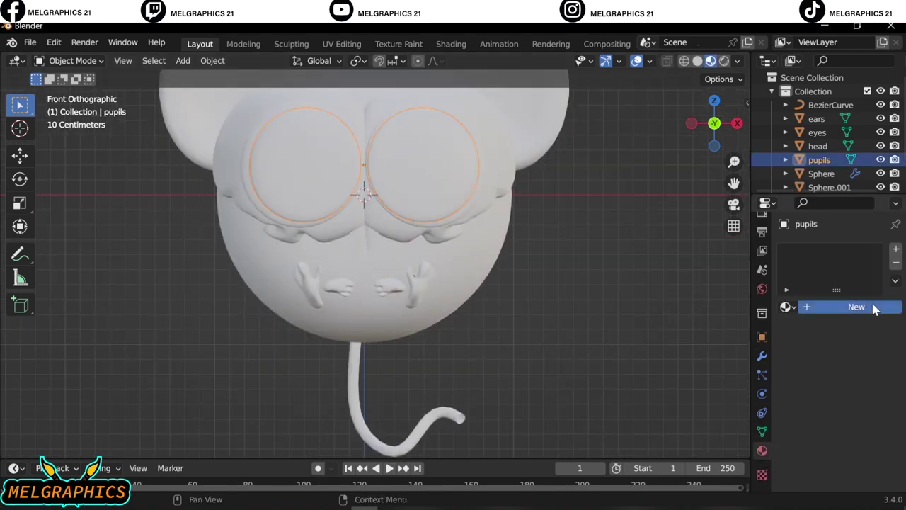
left_click(831, 308)
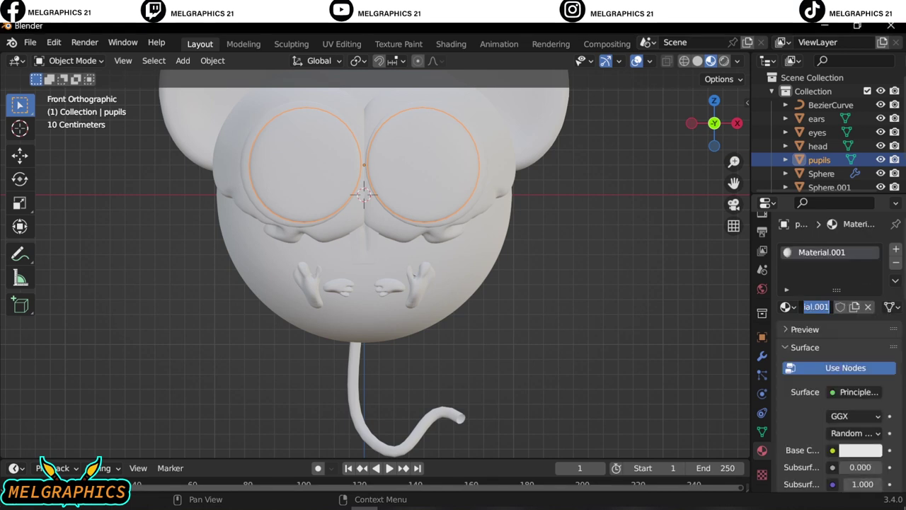
scroll(828, 141, "down", 2)
left_click(821, 137)
scroll(639, 354, "up", 1)
double_click(821, 137)
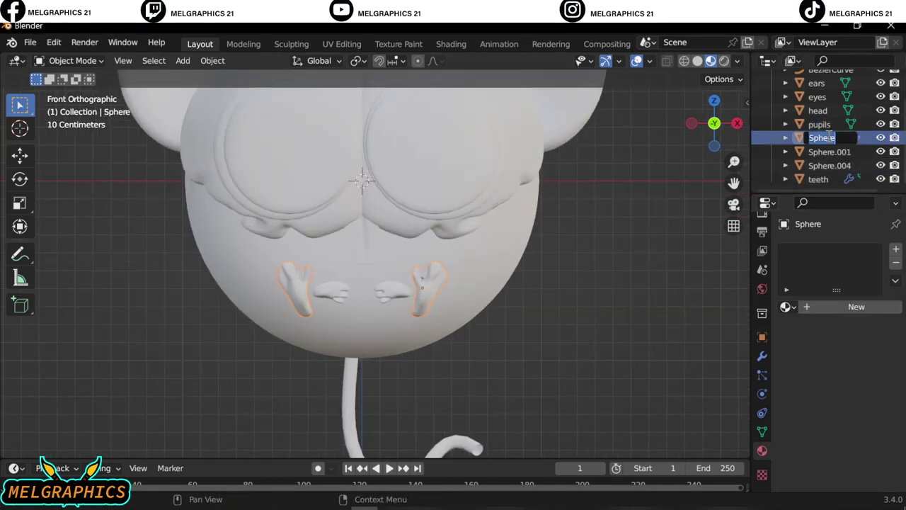
type("feet")
left_click(815, 153)
type("ds")
left_click(835, 165)
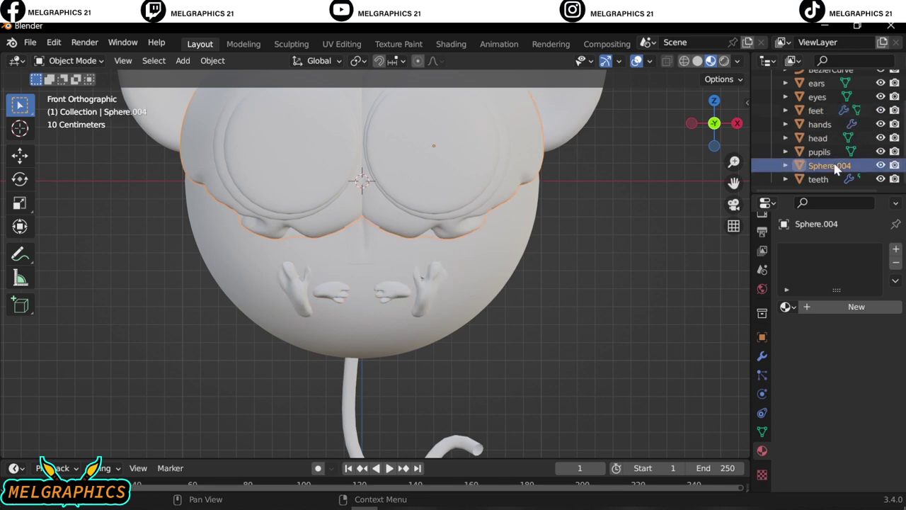
type("fur")
key("Return")
- Make the pupils black and give the head a new brown material
left_click(819, 165)
left_click(860, 449)
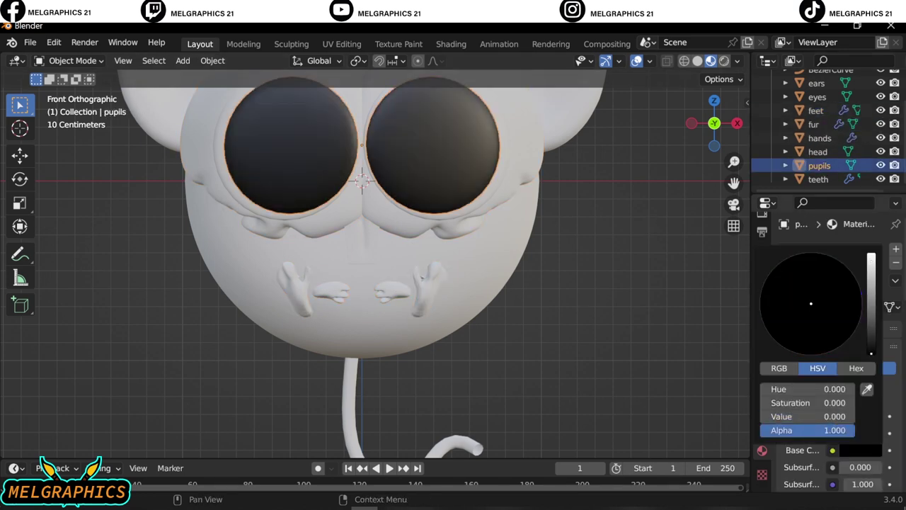
middle_click_drag(519, 205, 552, 279, "shift")
left_click(552, 279)
left_click(859, 418)
left_click(860, 450)
key("ctrl+v")
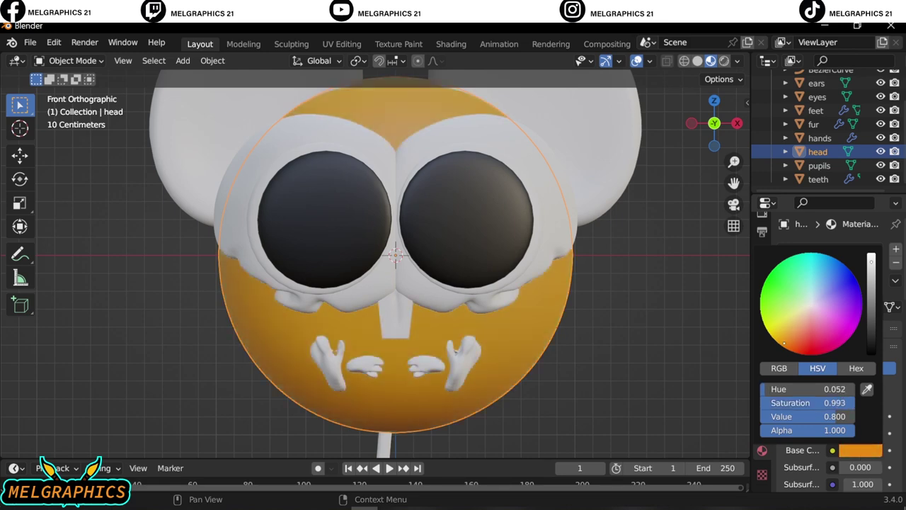
left_click(860, 449)
left_click_drag(871, 269, 871, 306)
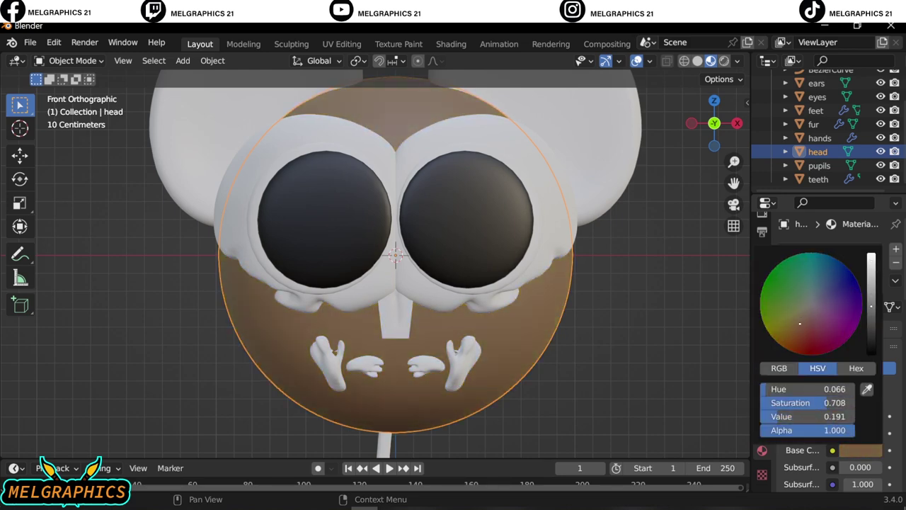
- Give the feet a new material with a tan base colour sampled from the model
left_click(815, 109)
left_click(829, 306)
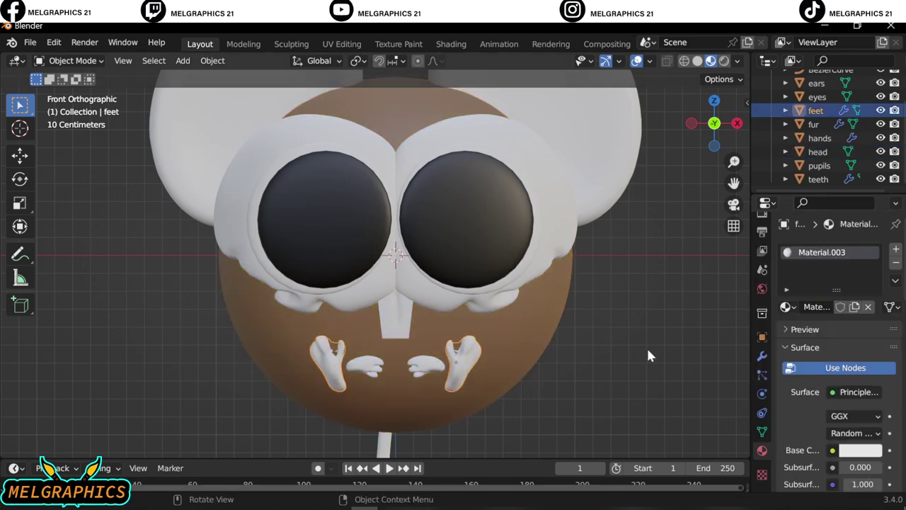
left_click(860, 450)
left_click(874, 310)
left_click(556, 326)
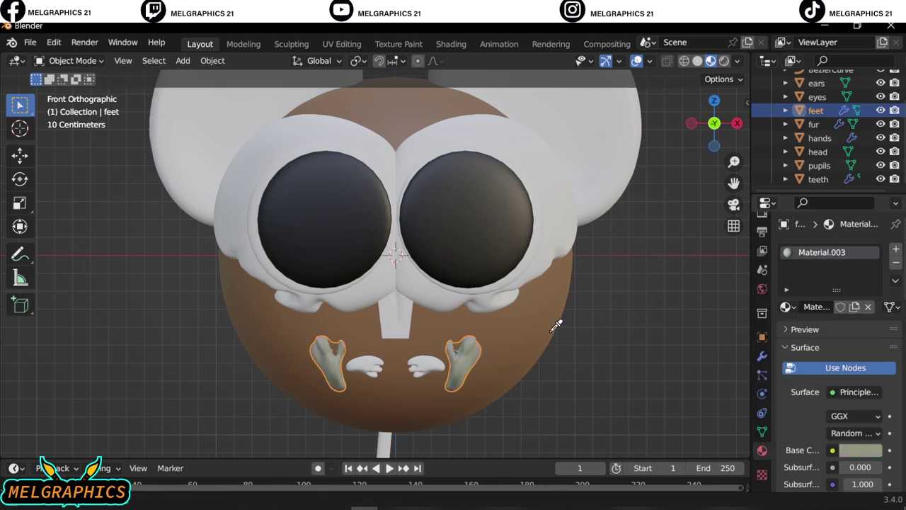
left_click(556, 325)
- Set the fur's base colour to the pasted brown
scroll(574, 370, "down", 5)
scroll(491, 309, "up", 5)
left_click(491, 309)
left_click(860, 450)
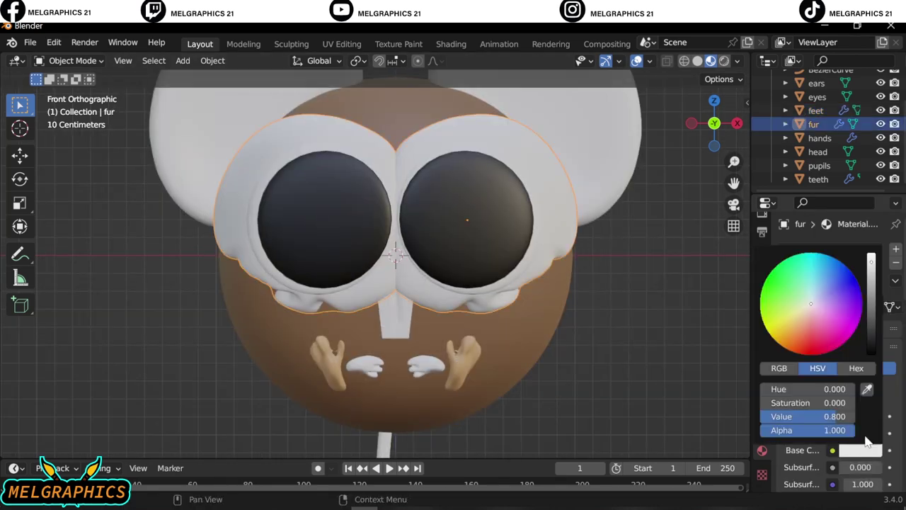
key("ctrl+v")
left_click(860, 450)
- Add a new coloured material to the hands
left_click(400, 322)
left_click(425, 364)
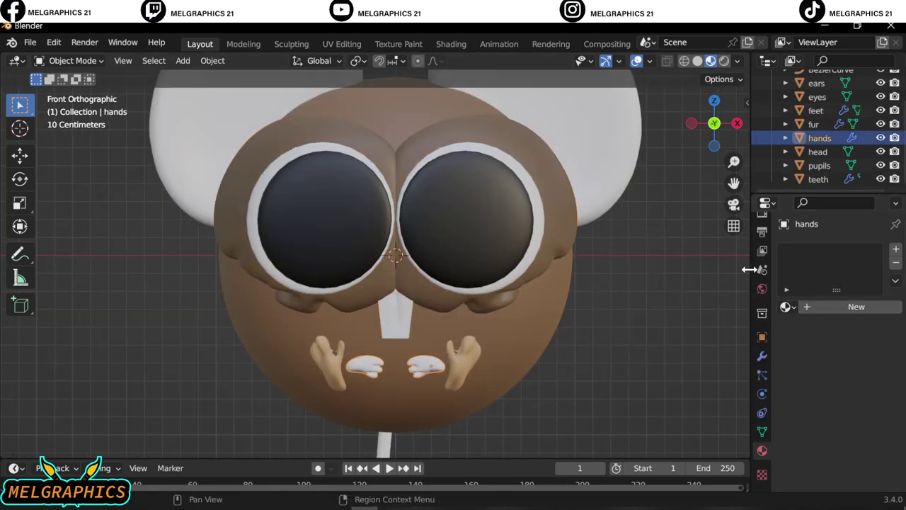
left_click(856, 307)
left_click(860, 476)
- Darken the tail's base colour with the pasted brown, then select the ears
left_click(385, 364)
scroll(425, 364, "down", 3)
left_click(860, 450)
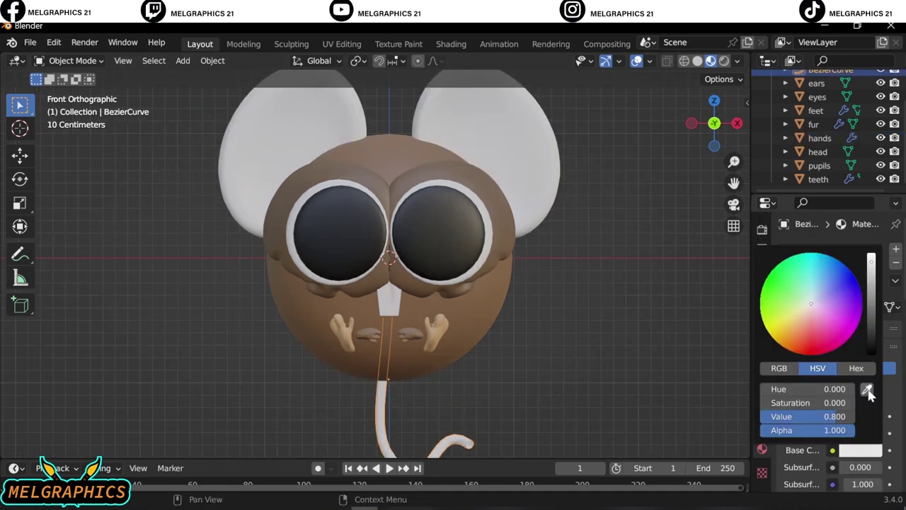
key("ctrl+v")
scroll(597, 361, "down", 4)
left_click(456, 276)
scroll(457, 276, "up", 4)
- Frame the ears and enter Edit Mode with face selection
key("KP_Decimal")
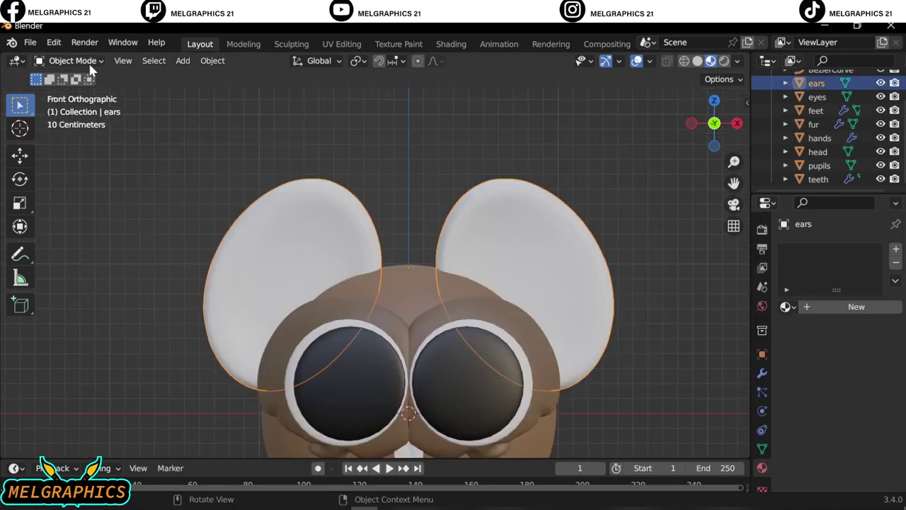
left_click(72, 61)
left_click(71, 92)
scroll(319, 298, "up", 2)
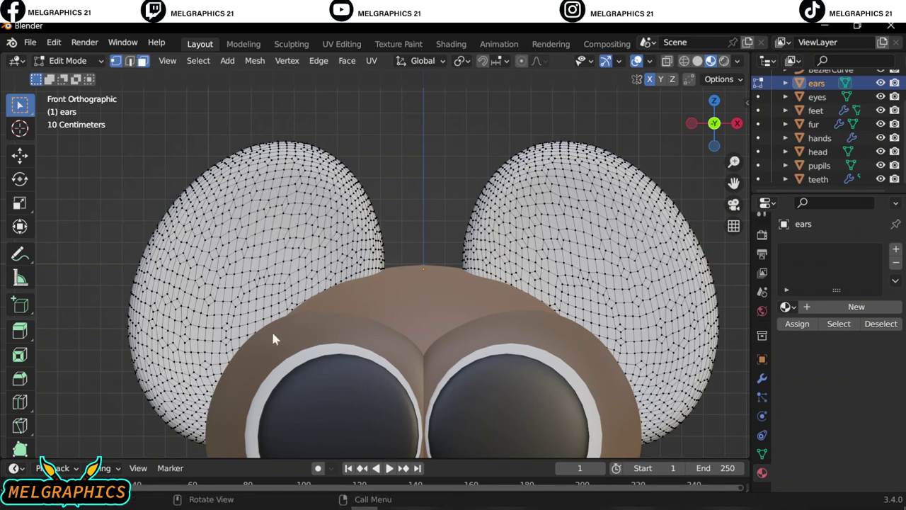
key("3")
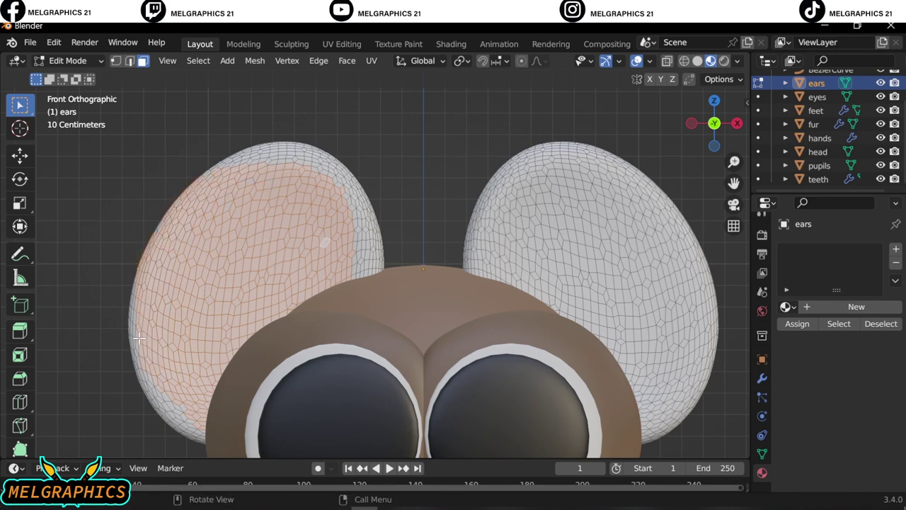
- Separate the left ear's inner faces into their own object
scroll(139, 339, "up", 3)
scroll(138, 338, "up", 2)
scroll(283, 354, "down", 1)
middle_click_drag(283, 354, 368, 379, "shift")
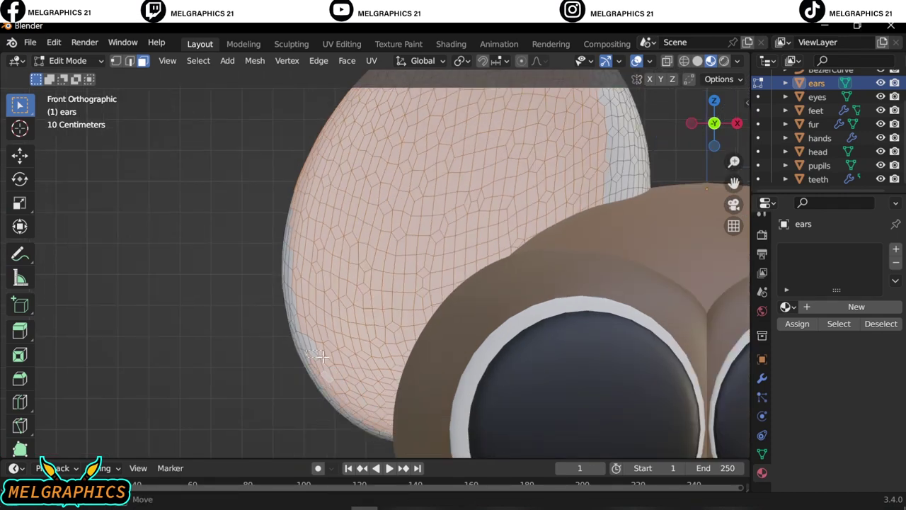
scroll(292, 238, "down", 3)
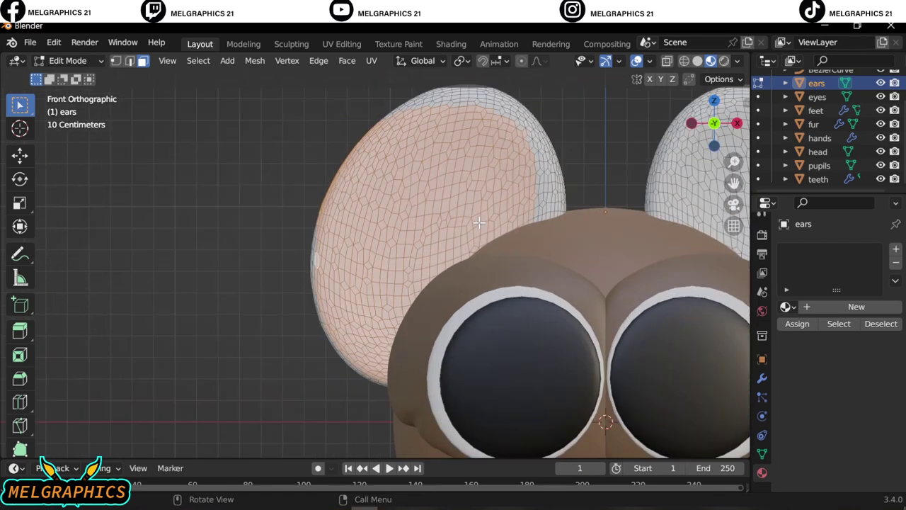
right_click(453, 223)
mouse_move(404, 446)
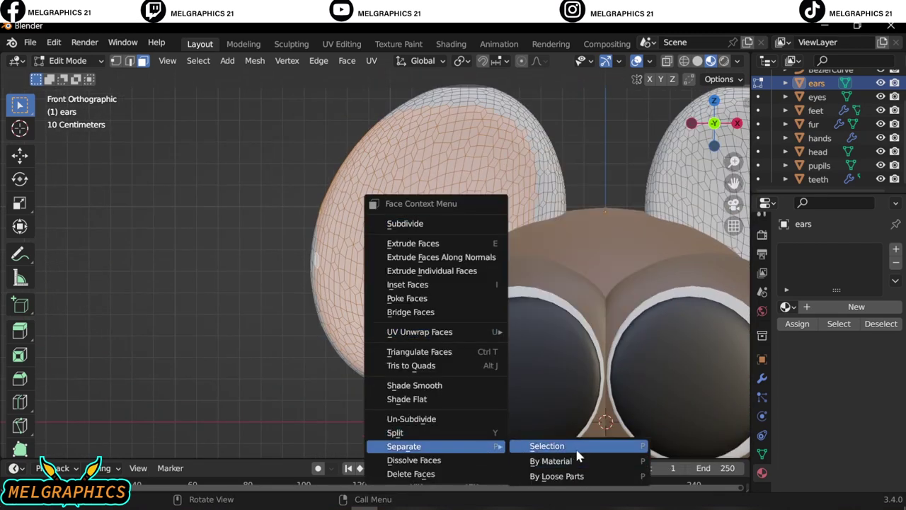
left_click(577, 450)
right_click(579, 453)
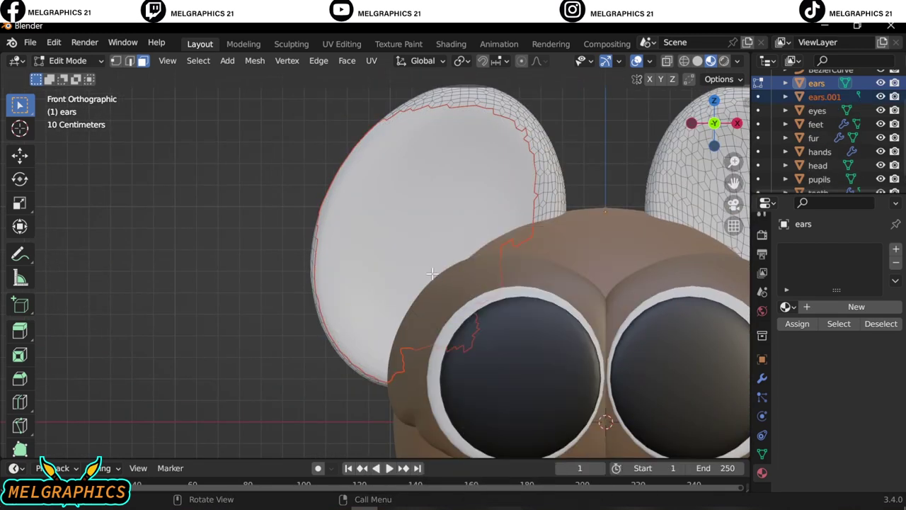
- Select the right ear's inner faces and separate them into a new object
left_click_drag(734, 182, 441, 184)
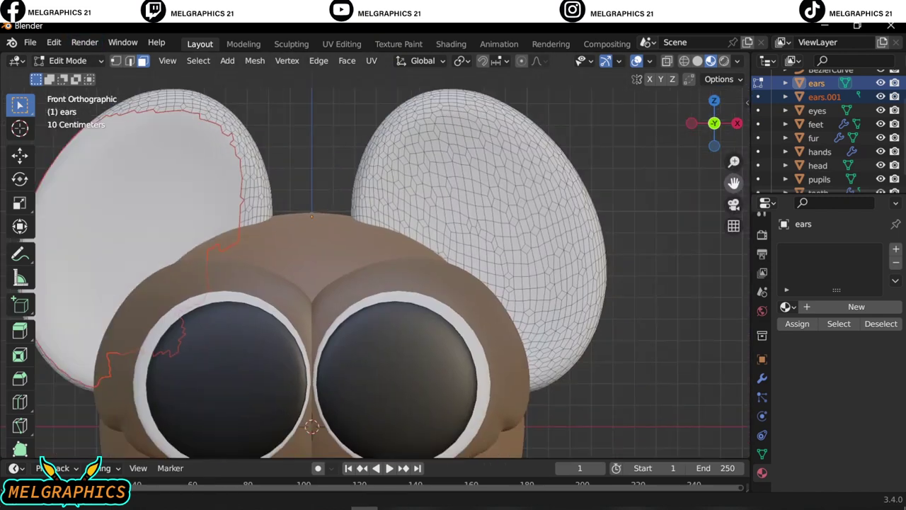
left_click_drag(545, 330, 618, 345)
scroll(621, 313, "up", 2)
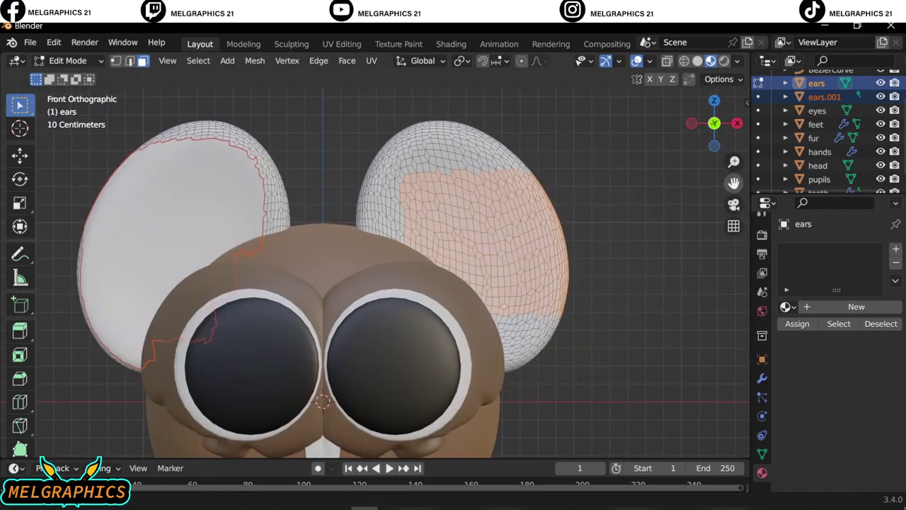
left_click_drag(428, 388, 414, 255)
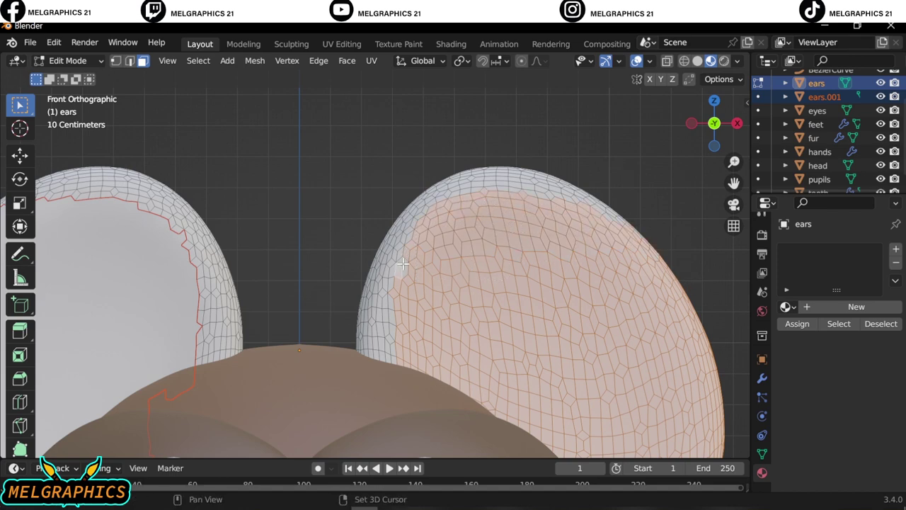
scroll(511, 370, "down", 3)
scroll(525, 447, "up", 3)
middle_click_drag(525, 446, 496, 295, "shift")
left_click_drag(389, 303, 470, 345)
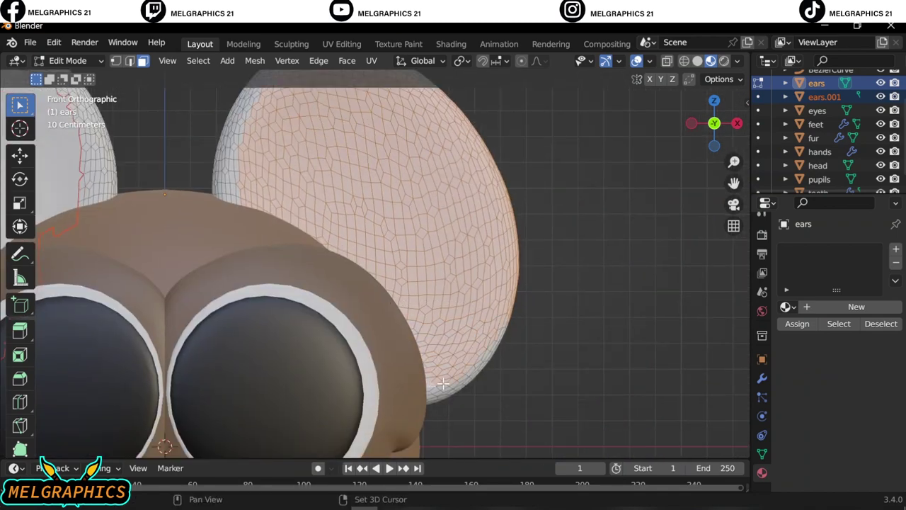
scroll(442, 383, "down", 4)
right_click(489, 382)
left_click(545, 434)
- Back in Object Mode, give both inner ears a new tan material
left_click(68, 60)
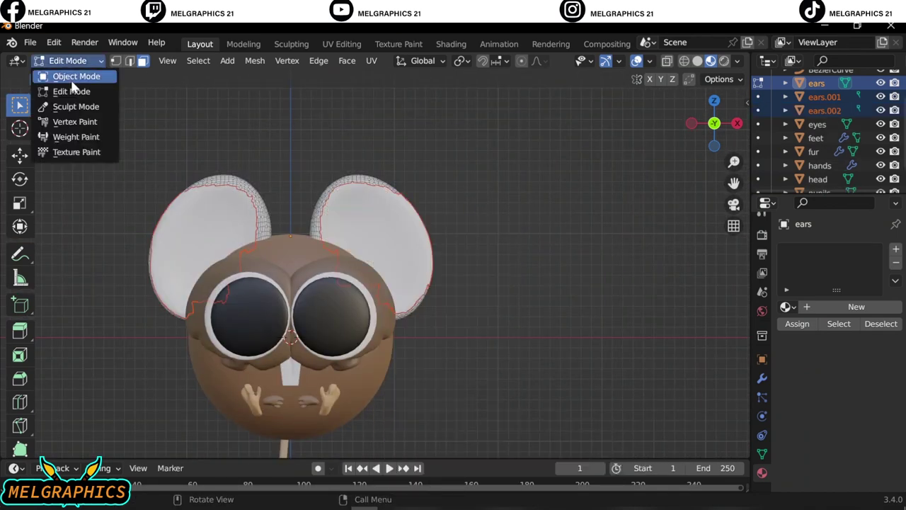
left_click(72, 79)
left_click(396, 261)
left_click(844, 317)
left_click(860, 450)
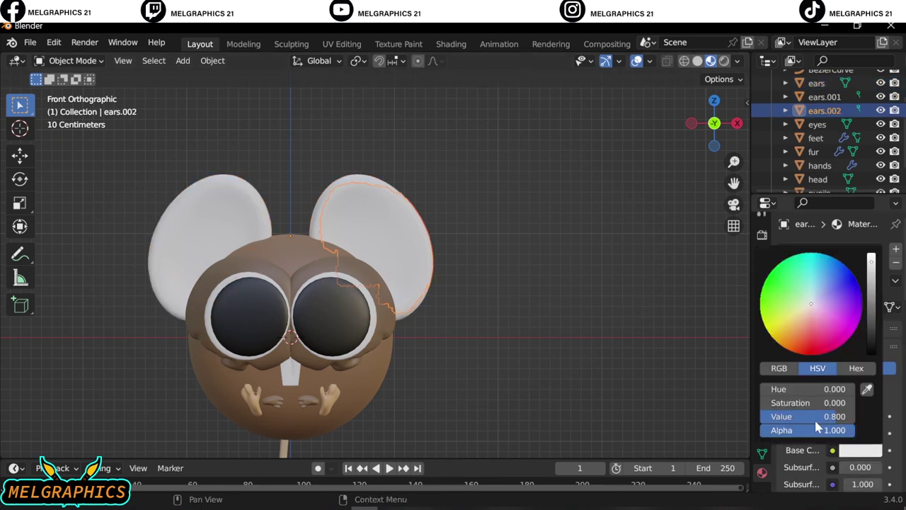
left_click(866, 389)
left_click(366, 402)
left_click(182, 239)
key("ctrl+v")
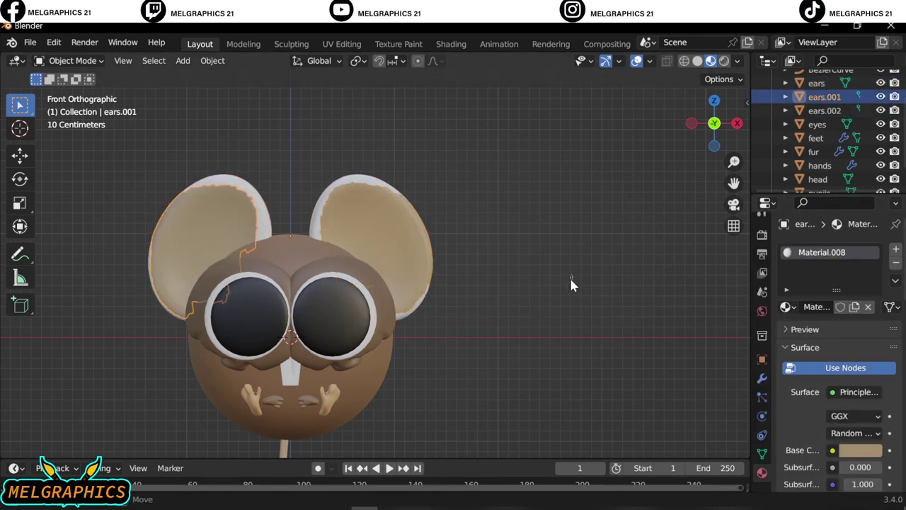
- Give the outer ears object a new material with the same tan base colour
left_click(816, 83)
left_click(854, 305)
left_click(860, 450)
key("ctrl+v")
- Return to the front view, select the pupils and adjust a material slider
left_click(492, 314)
scroll(493, 313, "down", 5)
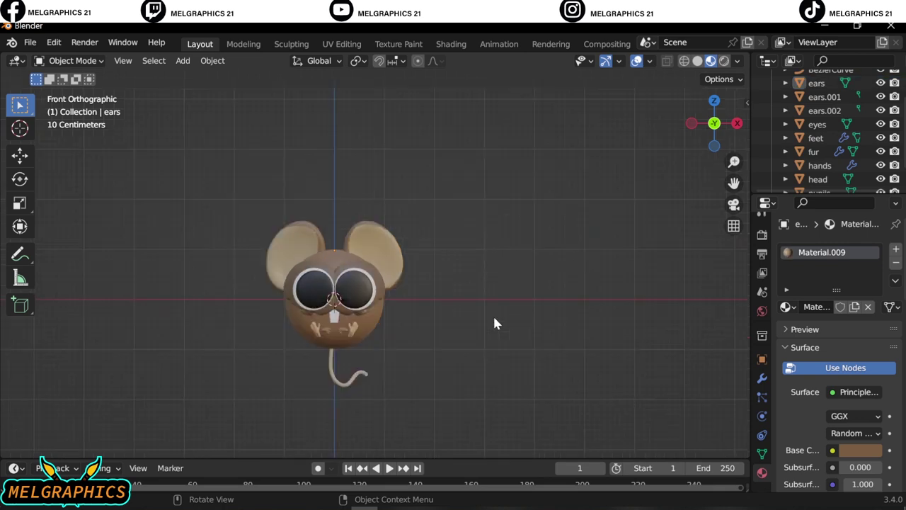
mouse_move(493, 313)
middle_mouse_down()
mouse_move(257, 303)
mouse_move(571, 307)
middle_mouse_up()
key("KP_1")
scroll(354, 329, "up", 6)
left_click(354, 329)
middle_click_drag(353, 329, 515, 272, "shift")
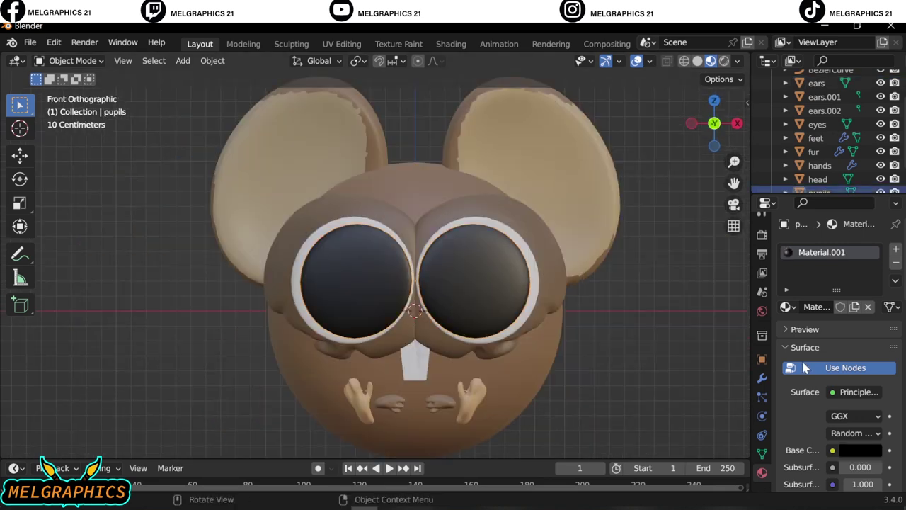
scroll(835, 354, "down", 5)
left_click_drag(860, 403, 814, 403)
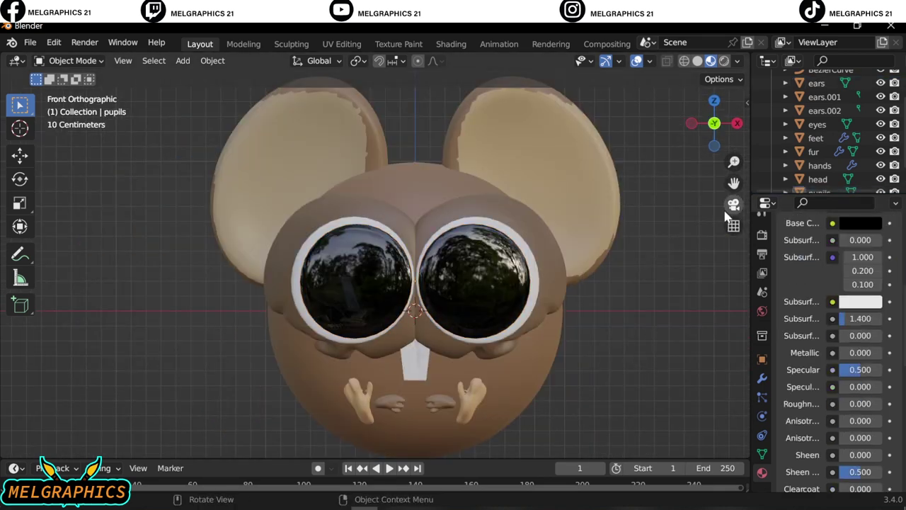
- Add a small UV sphere highlight and place it just in front of the right pupil
key("shift+a")
left_click(517, 273)
key("s")
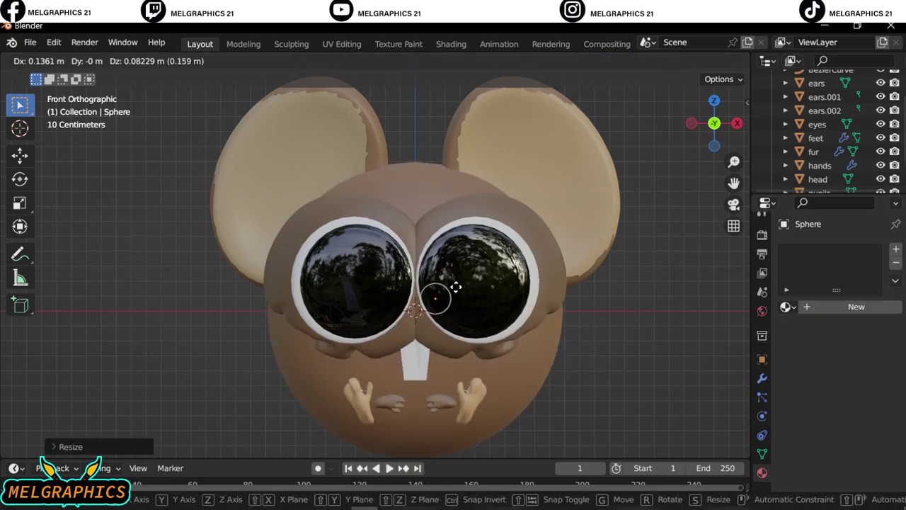
left_click(455, 287)
key("KP_3")
key("g")
key("y")
left_click(555, 313)
key("KP_1")
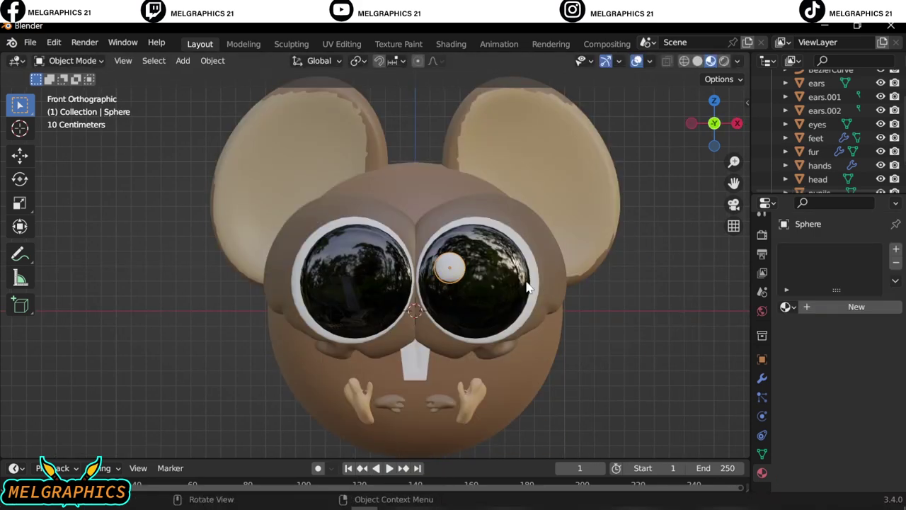
- Mirror the highlight onto the left eye across the pupils and set pupil roughness to 0.511
left_click(762, 378)
left_click(807, 248)
left_click(591, 425)
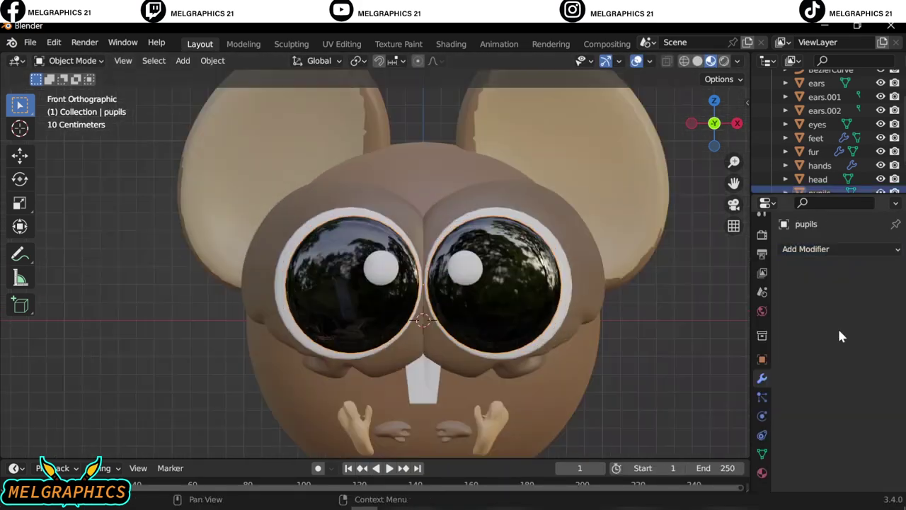
left_click(762, 472)
scroll(835, 354, "down", 5)
left_click_drag(860, 441, 881, 441)
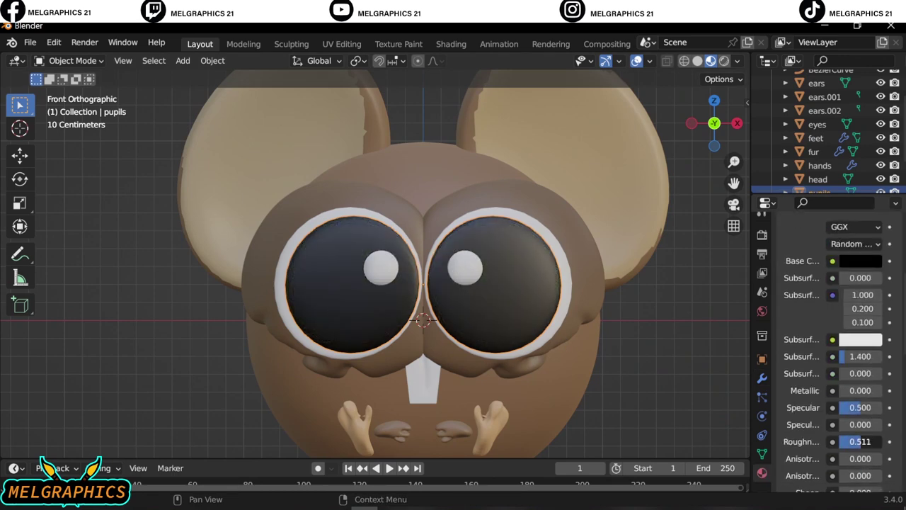
scroll(587, 356, "down", 5)
scroll(587, 356, "up", 4)
left_click(453, 361)
scroll(436, 363, "down", 4)
- Zoom the viewport to frame the finished coloured mouse against the purple background
scroll(435, 364, "up", 1)
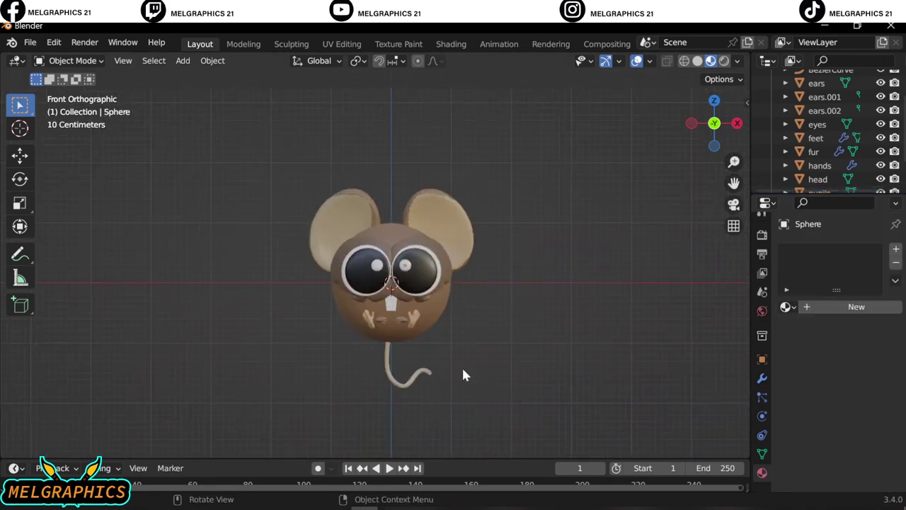